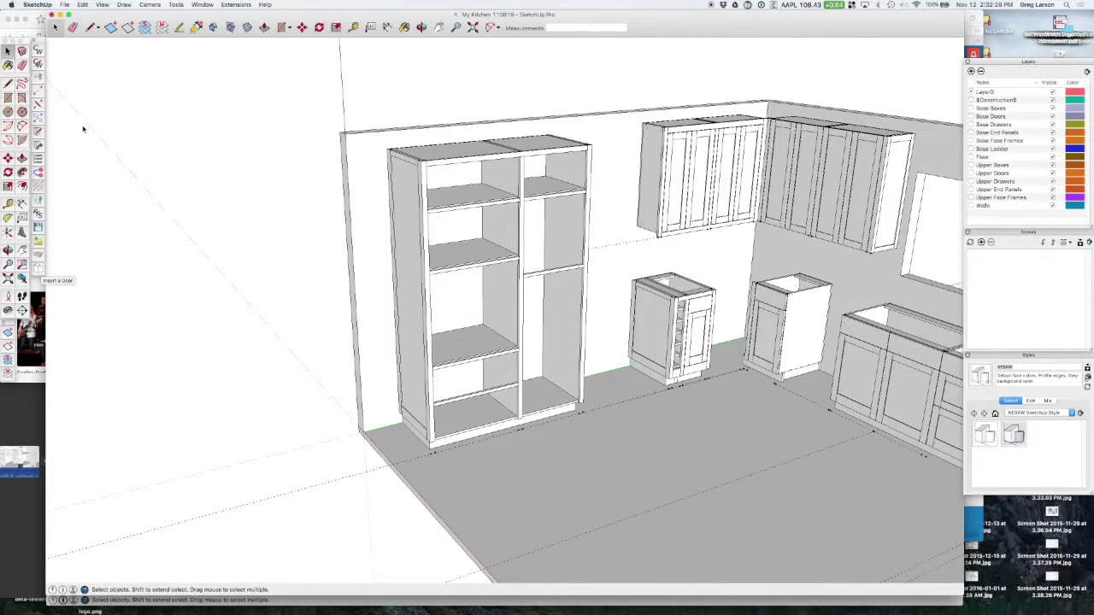
Draw a 12 by 30 inch rectangle over the tall cabinet's lowest left opening and insert a drawer on it.
{"action": "left_click_drag", "start_coordinate": [38, 42], "coordinate": [72, 56]}
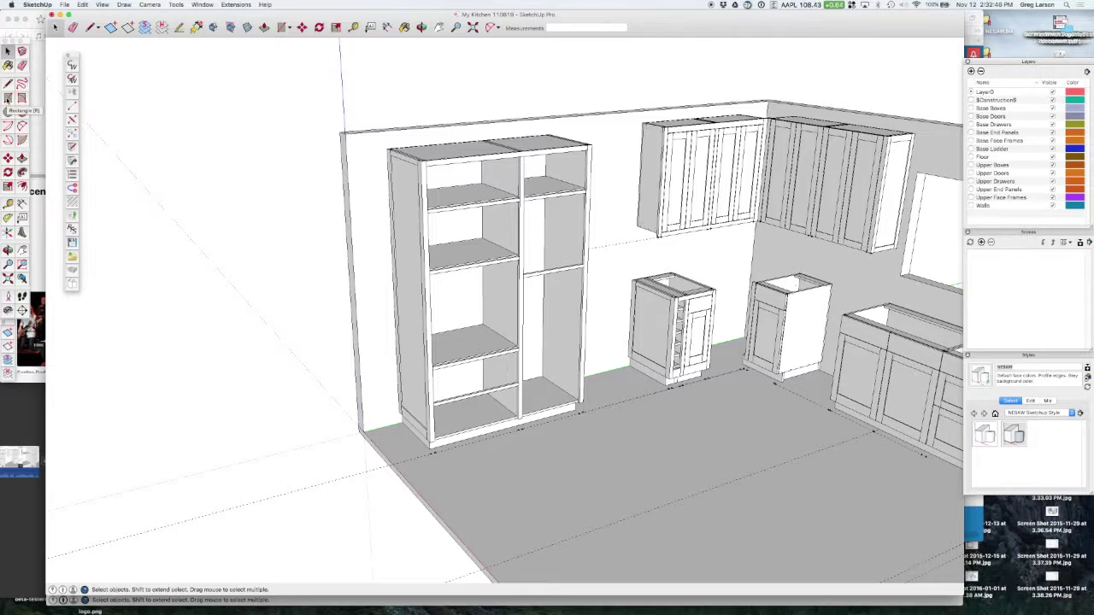
{"action": "left_click", "coordinate": [8, 97]}
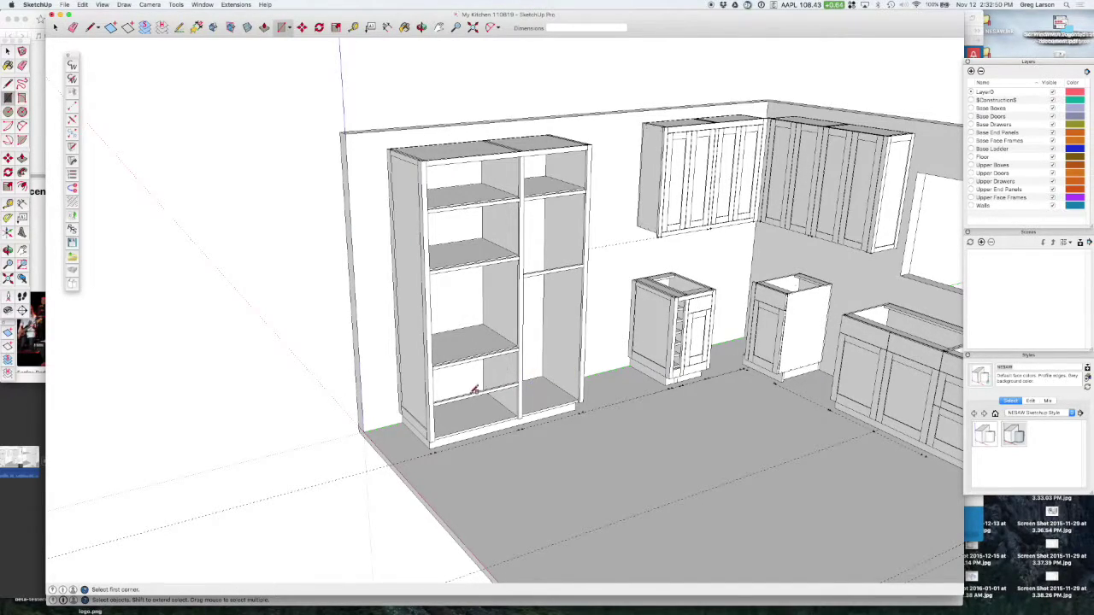
{"action": "left_click", "coordinate": [437, 404]}
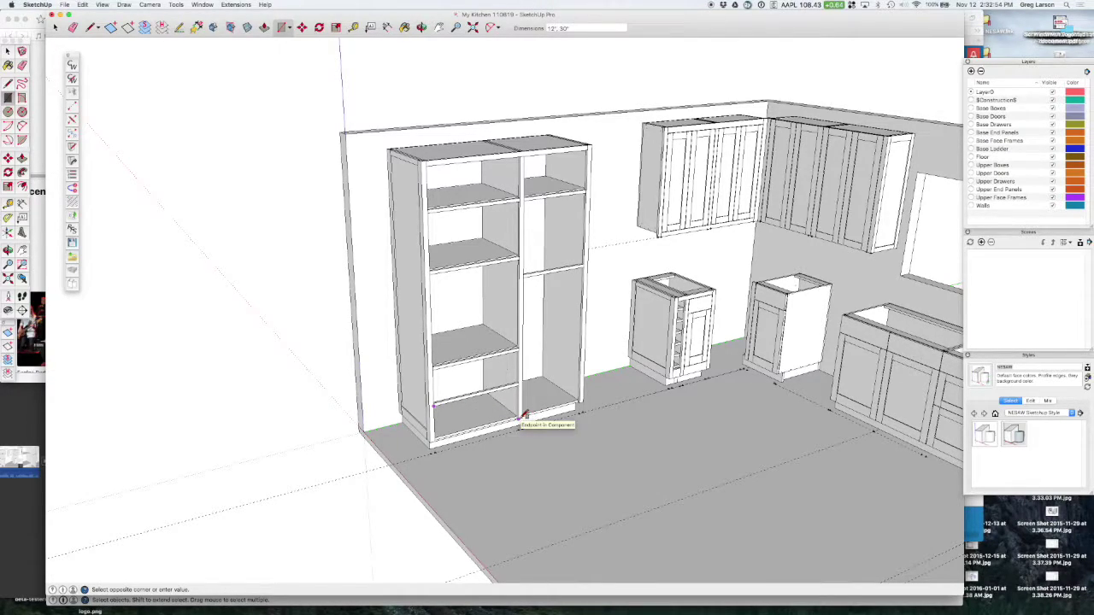
{"action": "scroll", "coordinate": [524, 416], "scroll_direction": "up", "scroll_amount": 5}
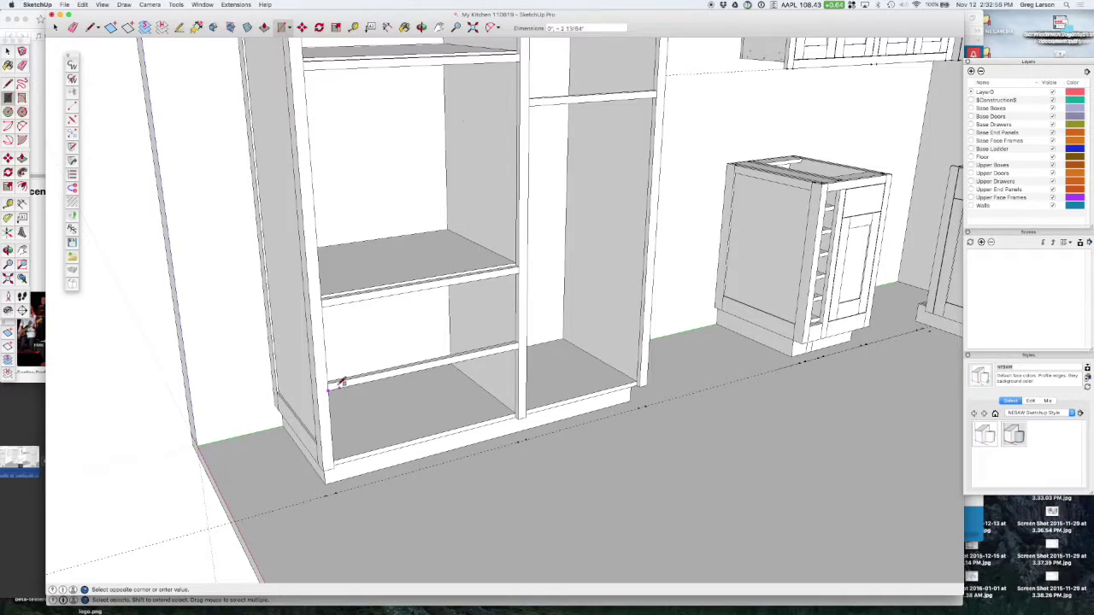
{"action": "left_click", "coordinate": [523, 416]}
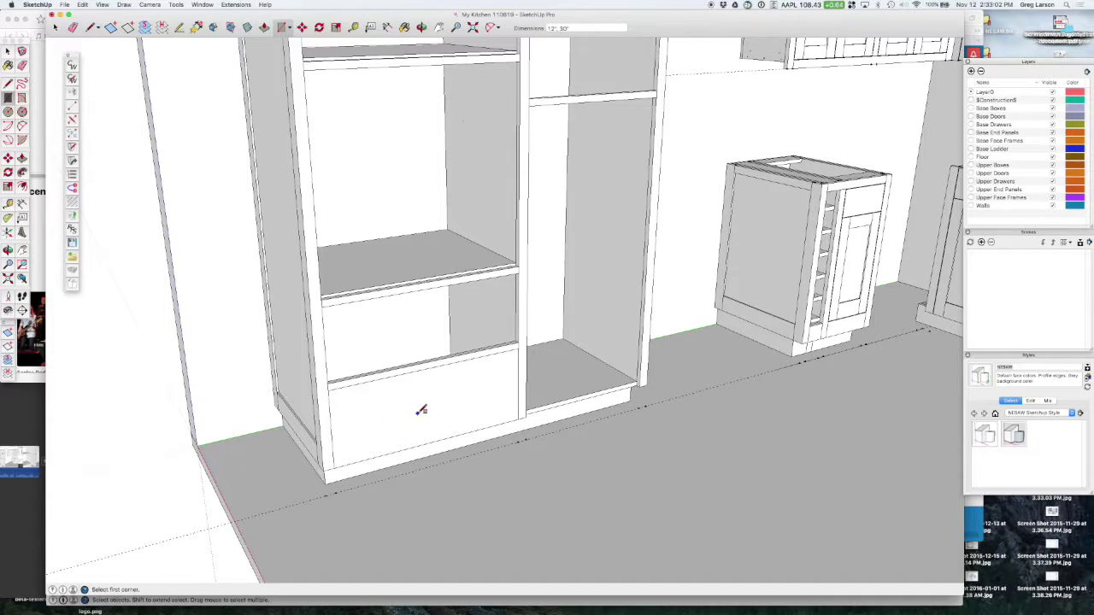
{"action": "key", "text": "space"}
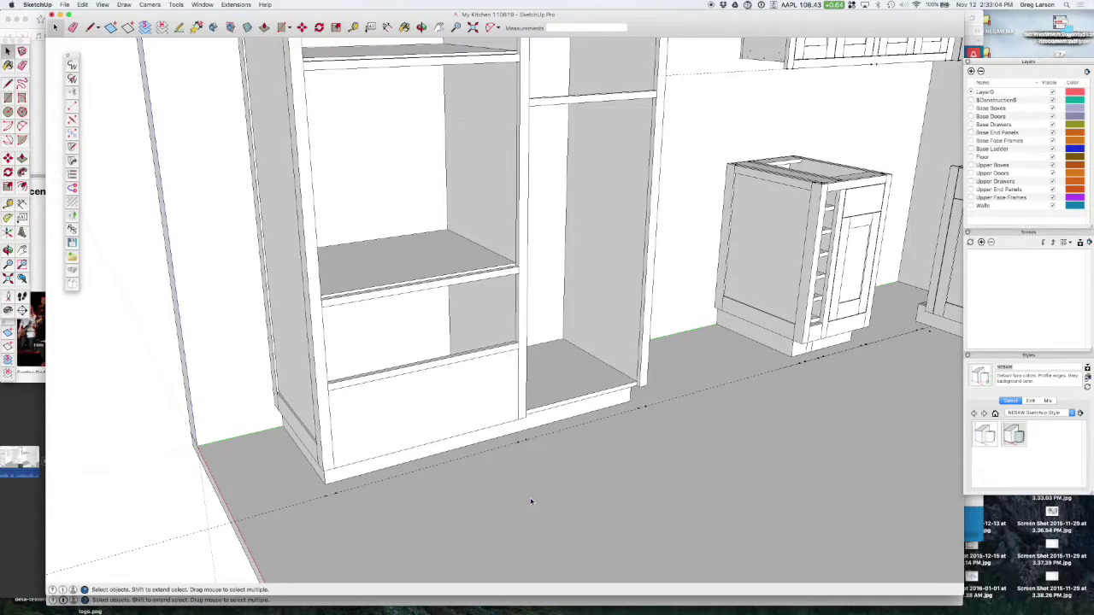
{"action": "left_click", "coordinate": [441, 406]}
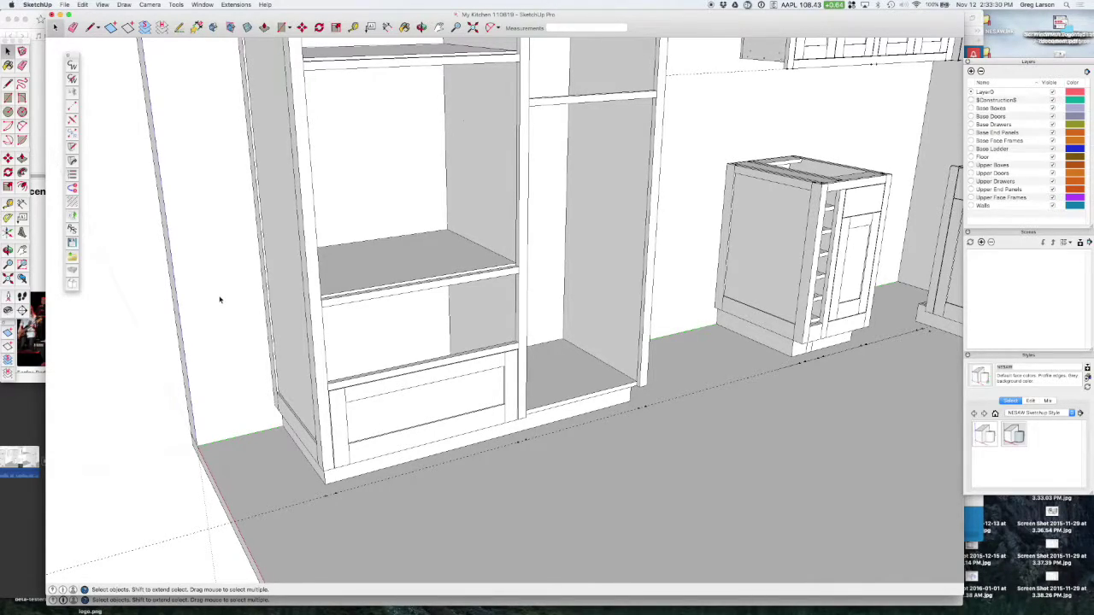
Draw an 11 by 30 inch rectangle over the opening above the lowest drawer and insert a second drawer on it.
{"action": "key", "text": "r"}
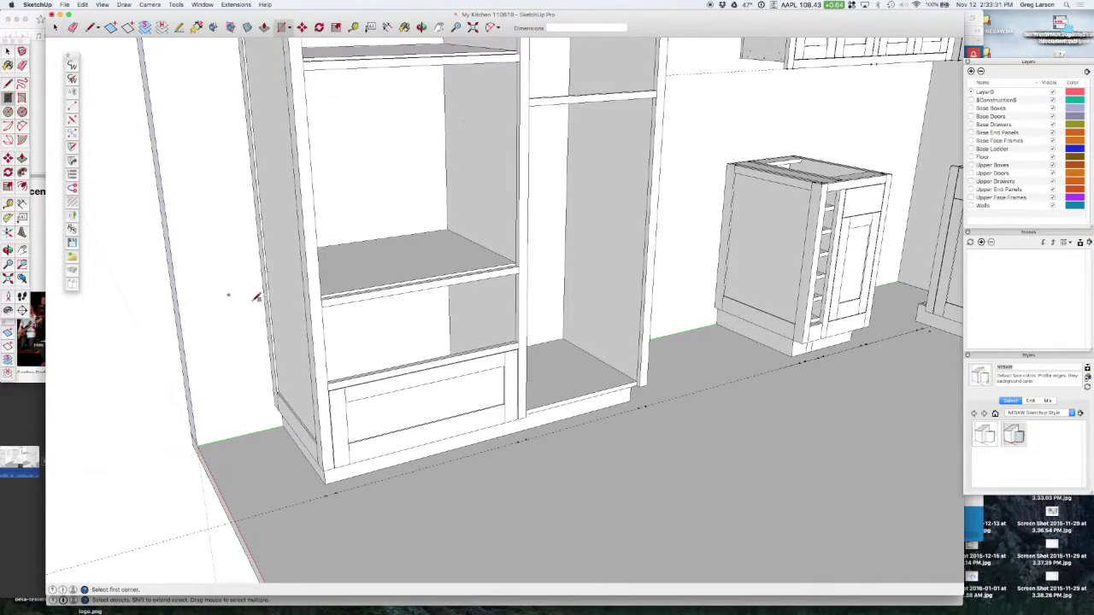
{"action": "left_click", "coordinate": [324, 305]}
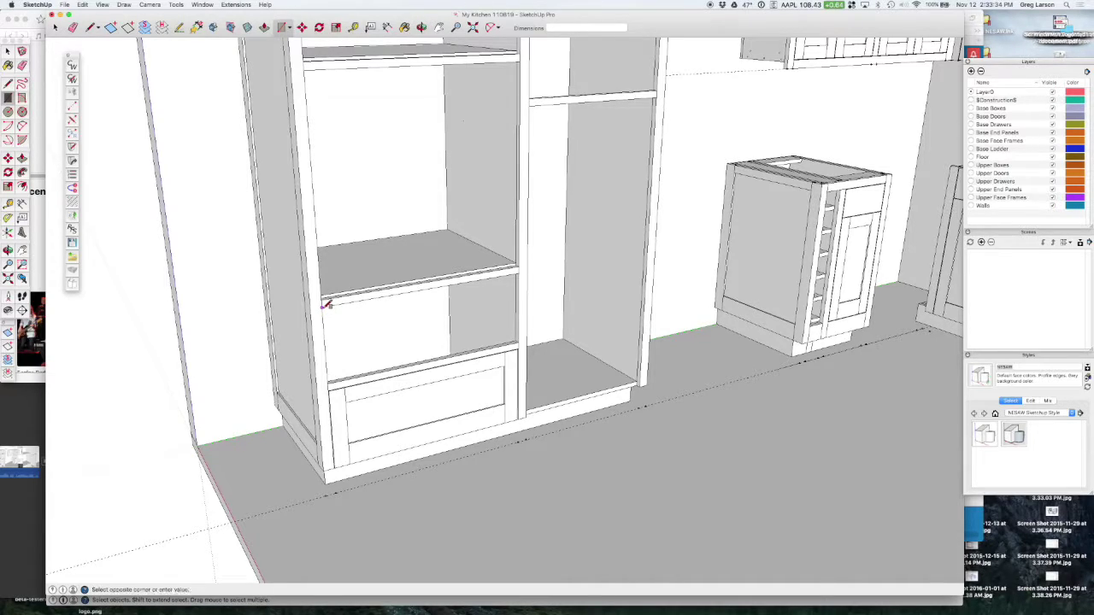
{"action": "left_click", "coordinate": [521, 343]}
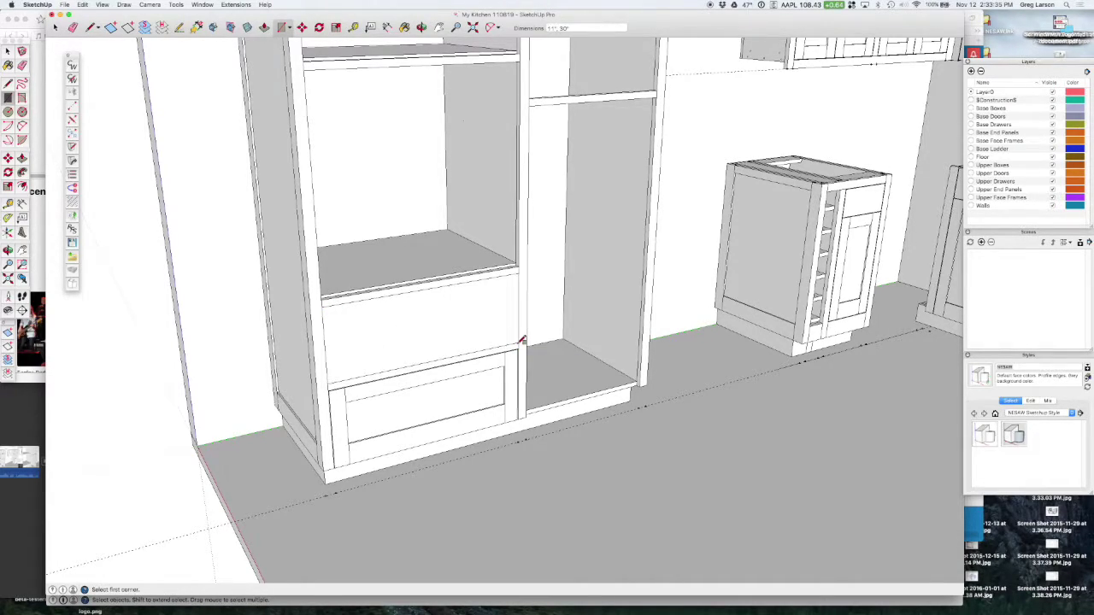
{"action": "key", "text": "space"}
{"action": "left_click", "coordinate": [413, 328]}
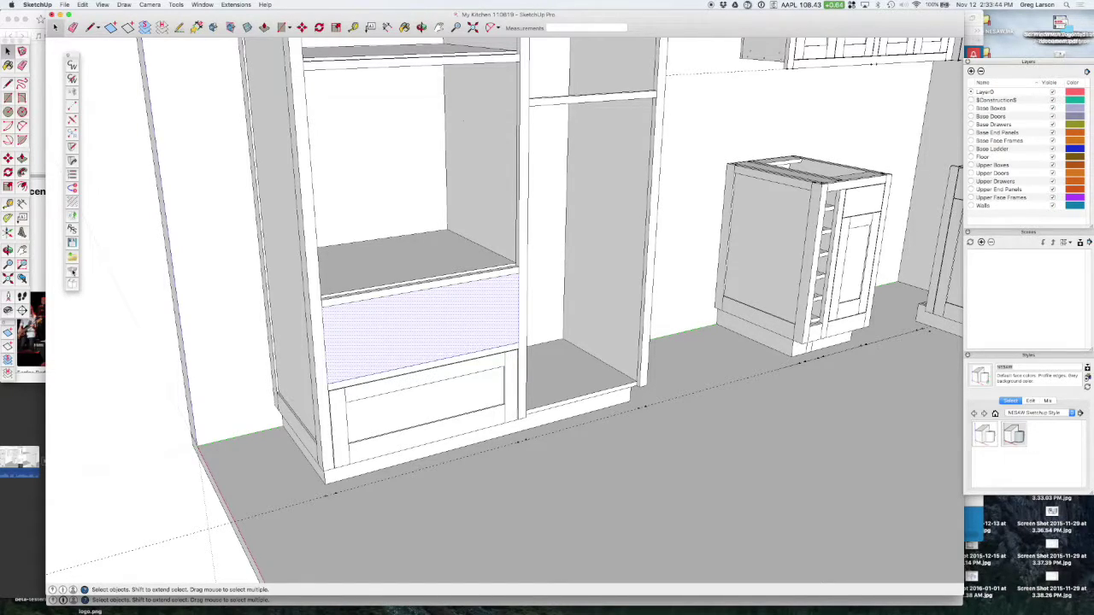
{"action": "key", "text": "Delete"}
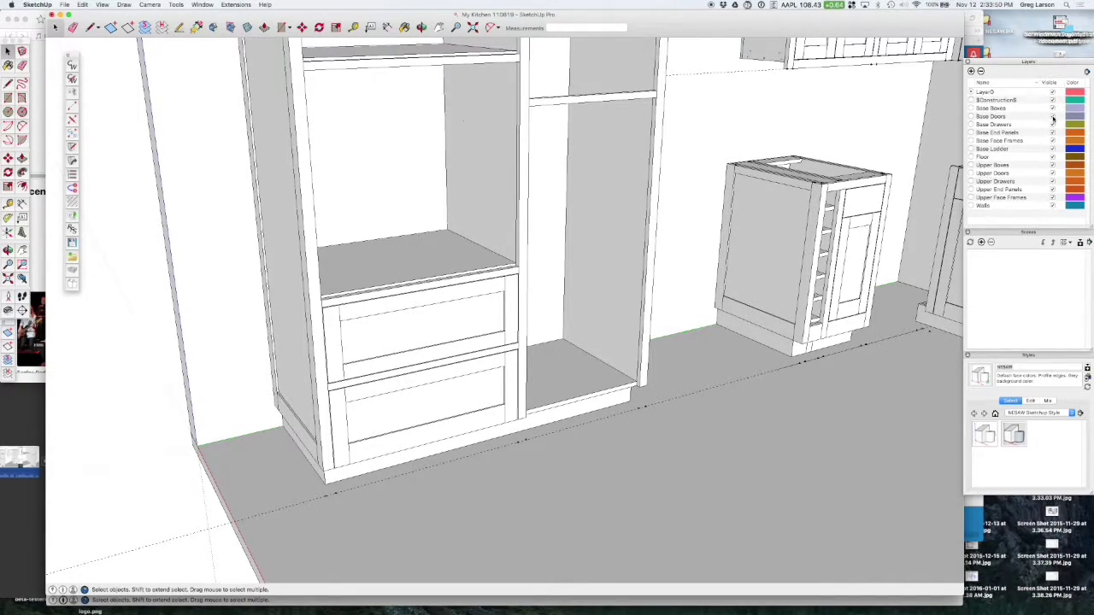
Hide the Base Drawers layer to check the cabinet interior behind the drawer fronts, and show it again.
{"action": "left_click", "coordinate": [1054, 125]}
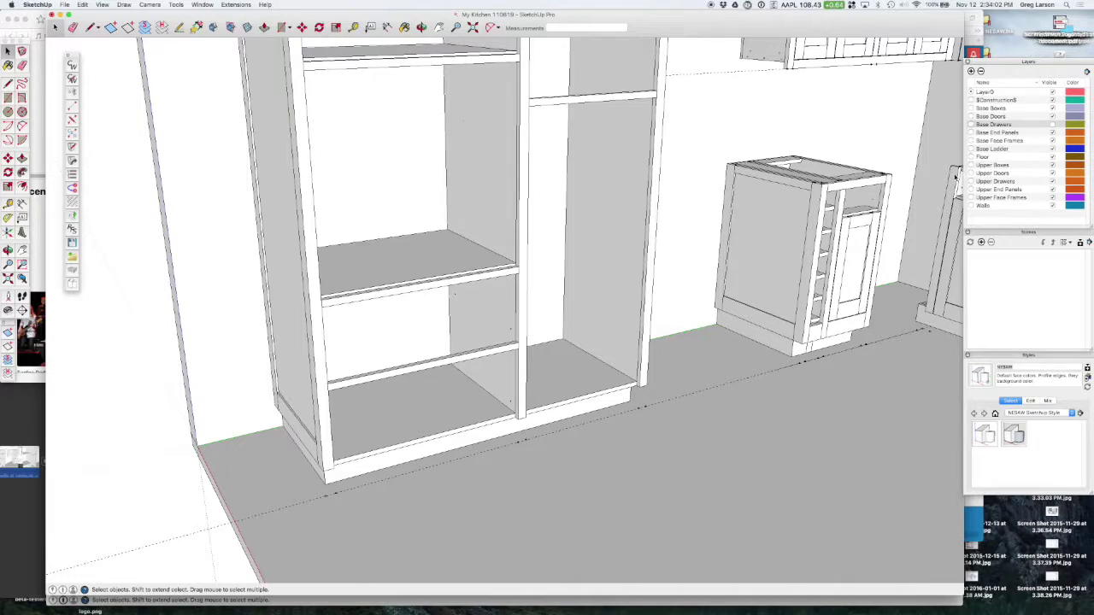
{"action": "left_click", "coordinate": [1053, 125]}
Draw a 17 by 30 inch rectangle over the tall cabinet's left opening just below the top compartment.
{"action": "scroll", "coordinate": [481, 220], "scroll_direction": "down", "scroll_amount": 3}
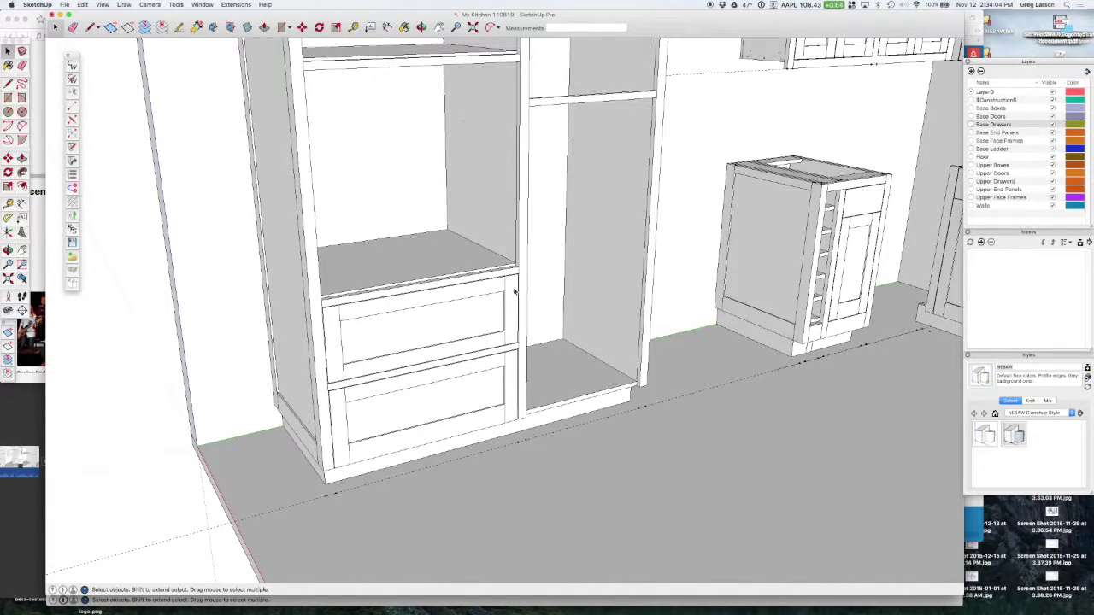
{"action": "scroll", "coordinate": [482, 220], "scroll_direction": "down", "scroll_amount": 3}
{"action": "scroll", "coordinate": [478, 215], "scroll_direction": "down", "scroll_amount": 2}
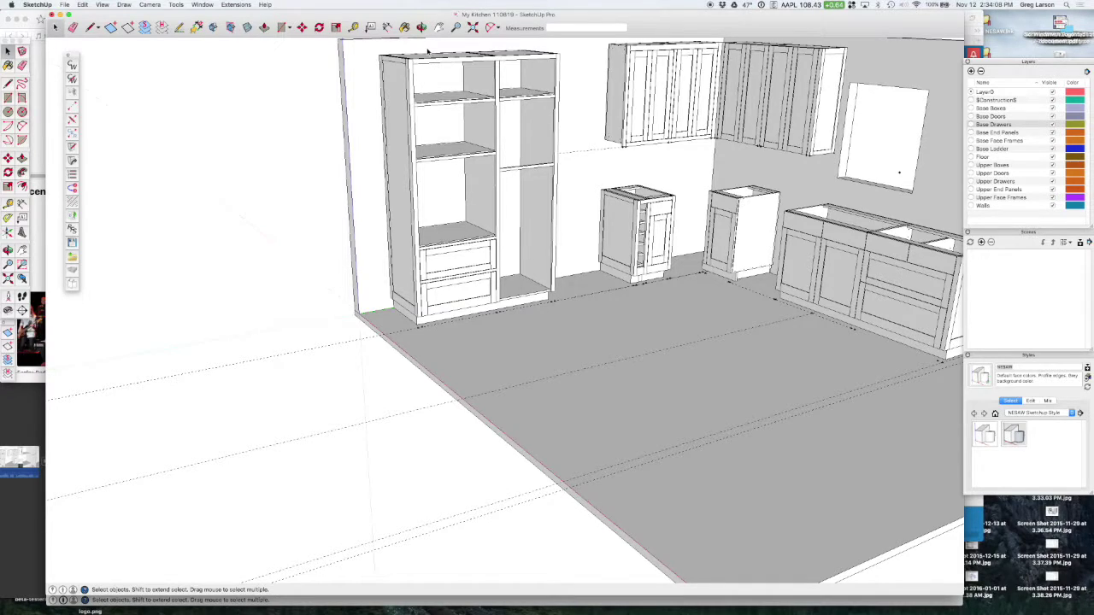
{"action": "scroll", "coordinate": [427, 53], "scroll_direction": "up", "scroll_amount": 5}
{"action": "scroll", "coordinate": [428, 53], "scroll_direction": "up", "scroll_amount": 1}
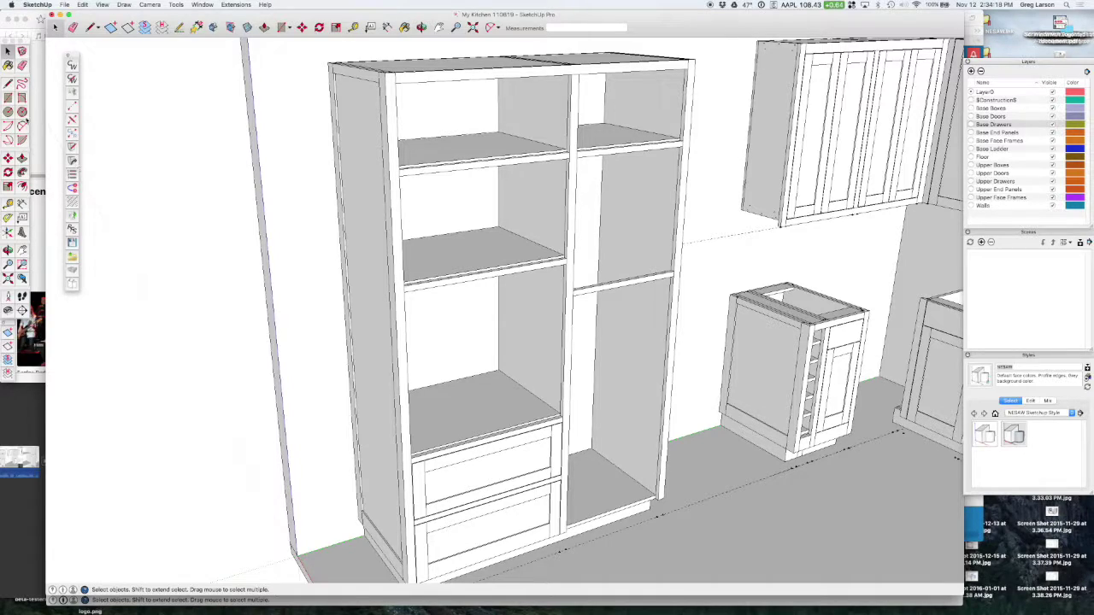
{"action": "left_click", "coordinate": [9, 96]}
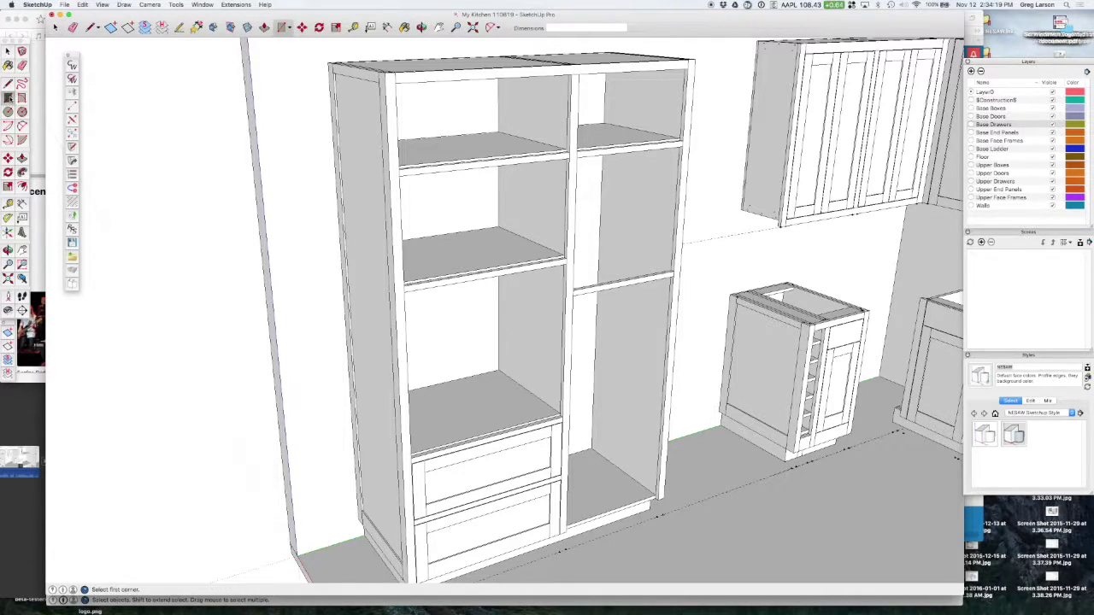
{"action": "left_click", "coordinate": [399, 176]}
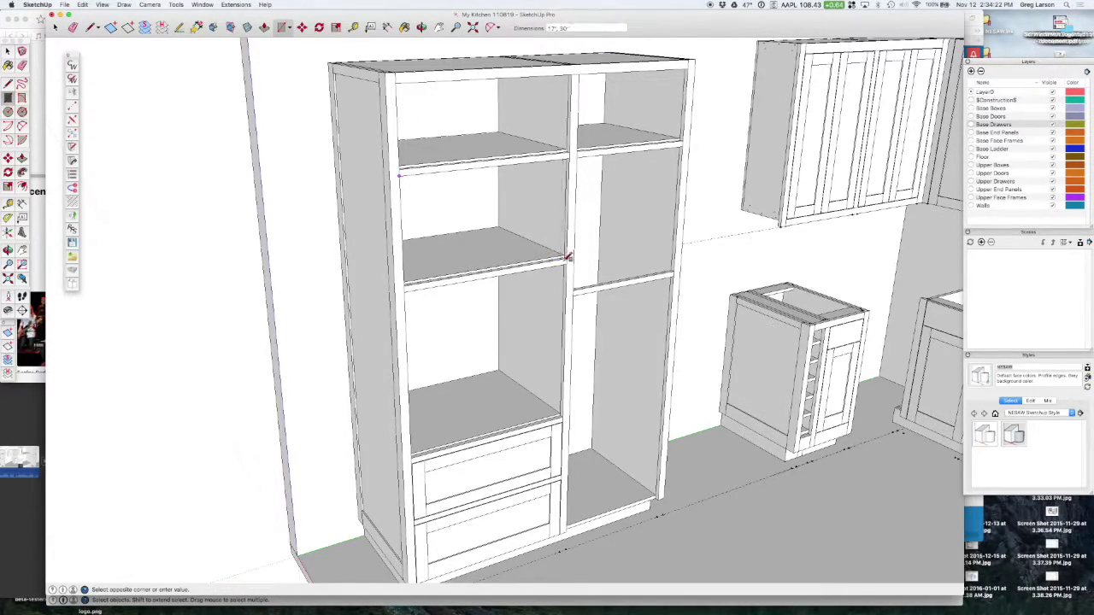
{"action": "left_click", "coordinate": [570, 256]}
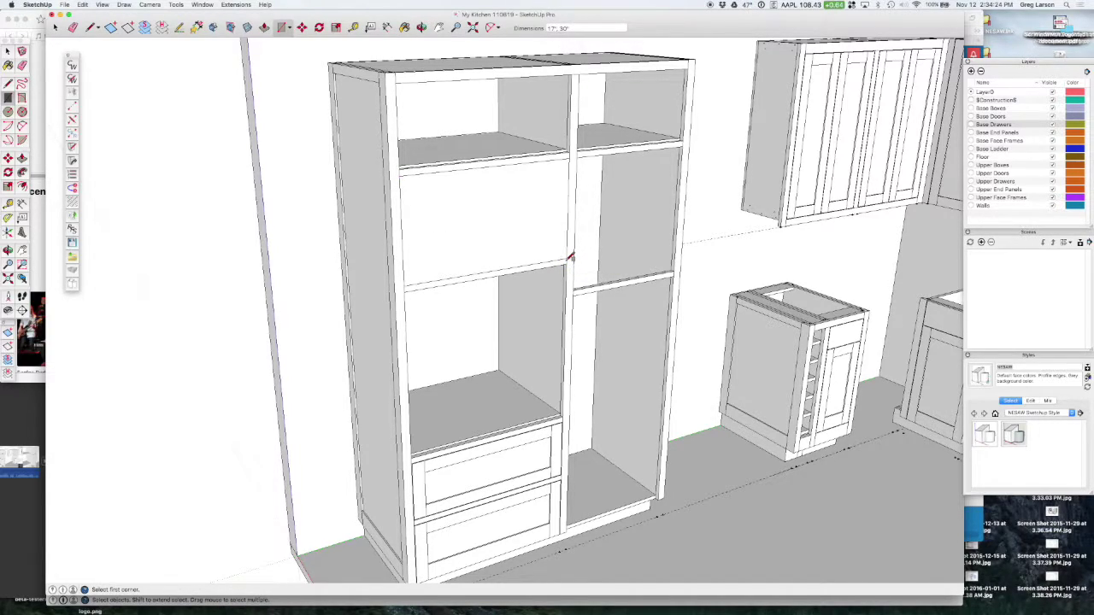
{"action": "key", "text": "space"}
Insert two doors with the default hinge setting on the new left face and toggle the Base Doors layer's visibility.
{"action": "left_click", "coordinate": [462, 209]}
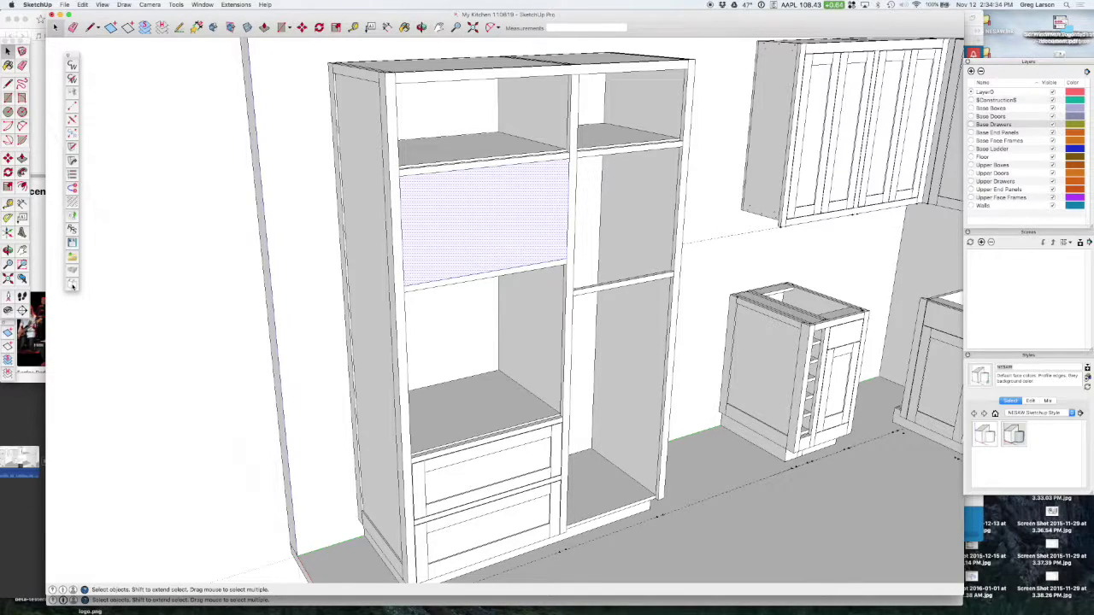
{"action": "left_click", "coordinate": [71, 286]}
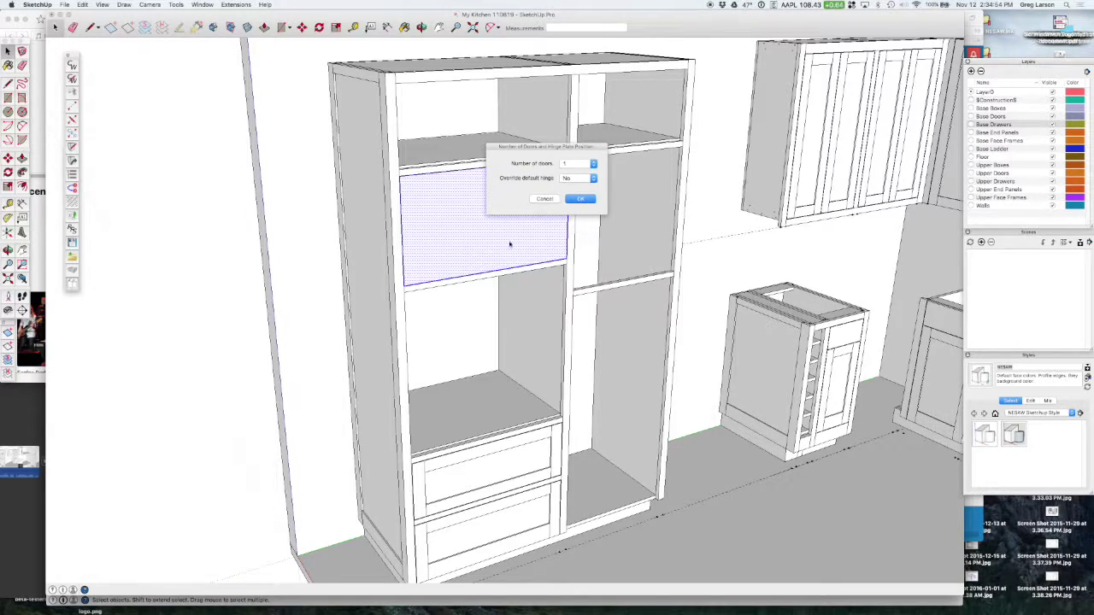
{"action": "left_click", "coordinate": [574, 179]}
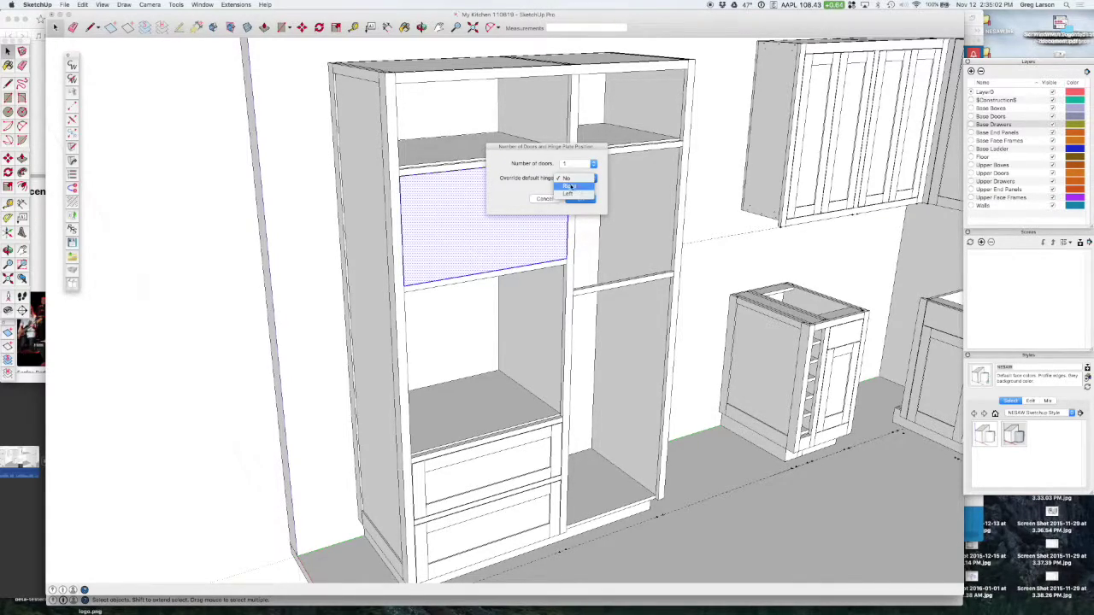
{"action": "left_click", "coordinate": [548, 154]}
{"action": "left_click", "coordinate": [577, 163]}
{"action": "left_click", "coordinate": [574, 172]}
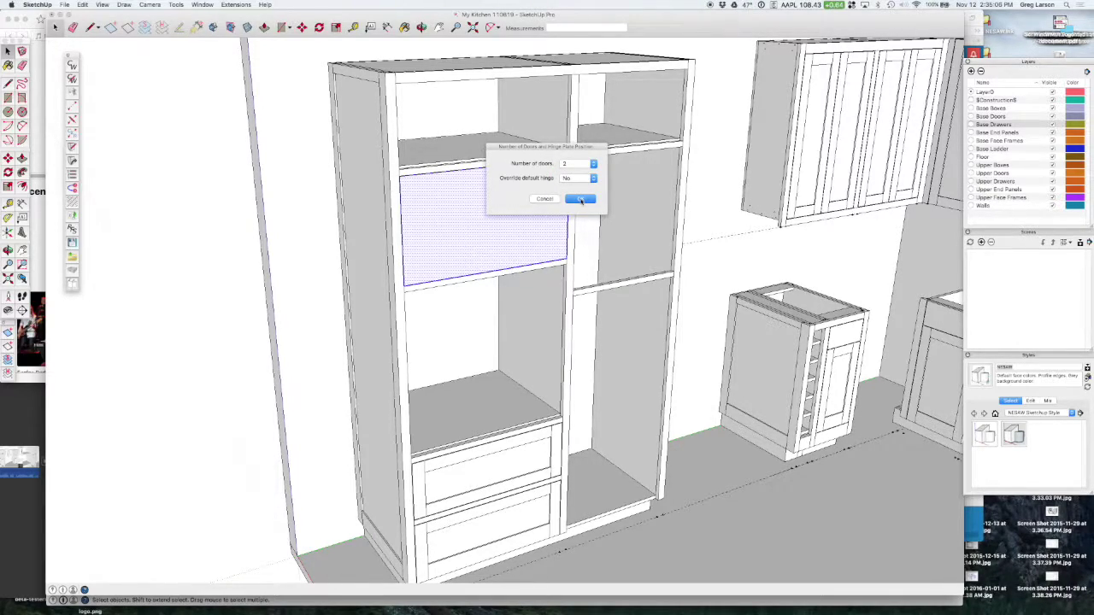
{"action": "left_click", "coordinate": [580, 200]}
{"action": "left_click", "coordinate": [1053, 118]}
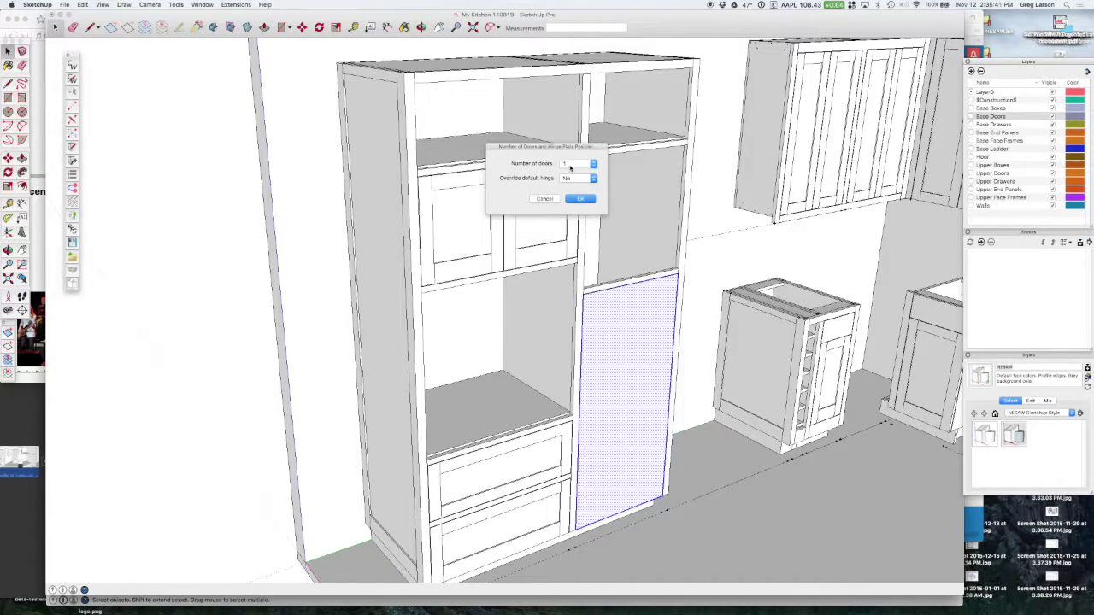
Insert two doors with the default hinge setting on the face covering the tall lower right opening.
{"action": "left_click", "coordinate": [571, 168]}
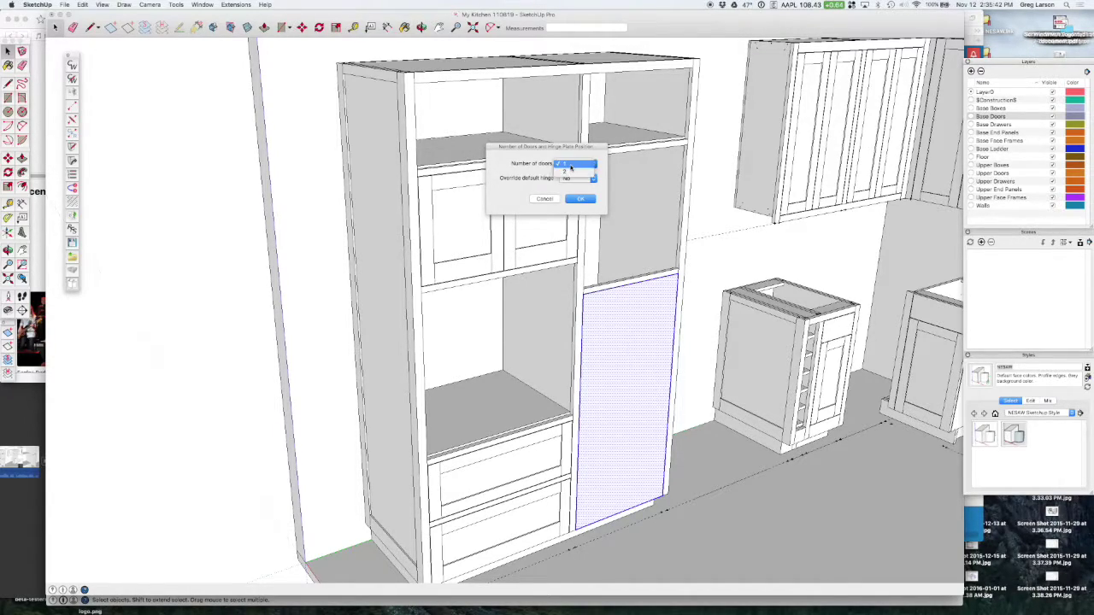
{"action": "left_click", "coordinate": [573, 176]}
{"action": "left_click", "coordinate": [578, 199]}
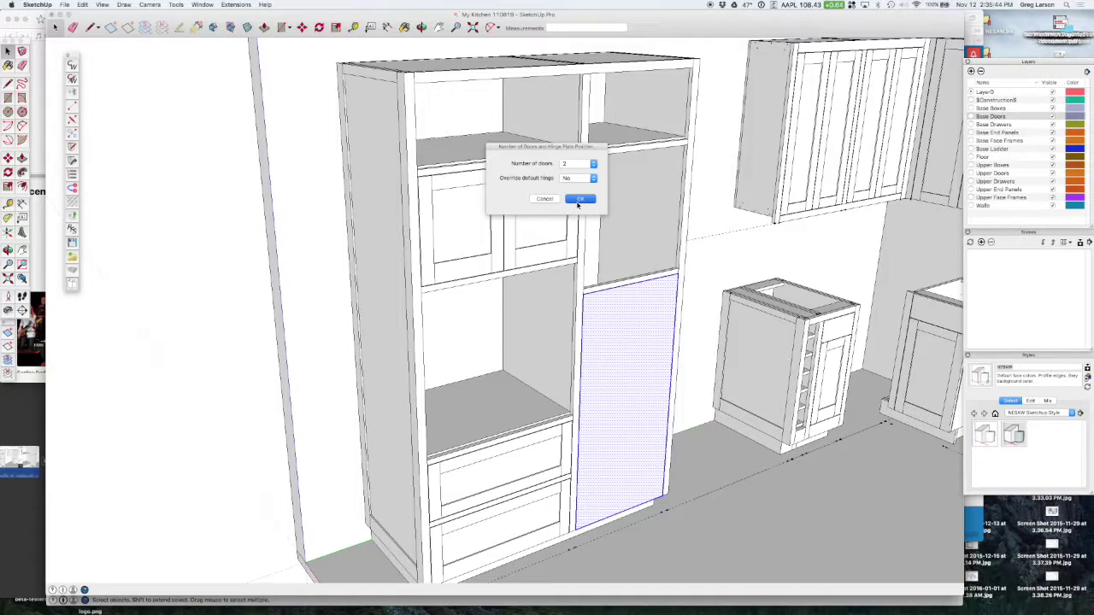
Draw a rectangle over the tall cabinet's middle right opening, directly above the tall pair of doors.
{"action": "key", "text": "r"}
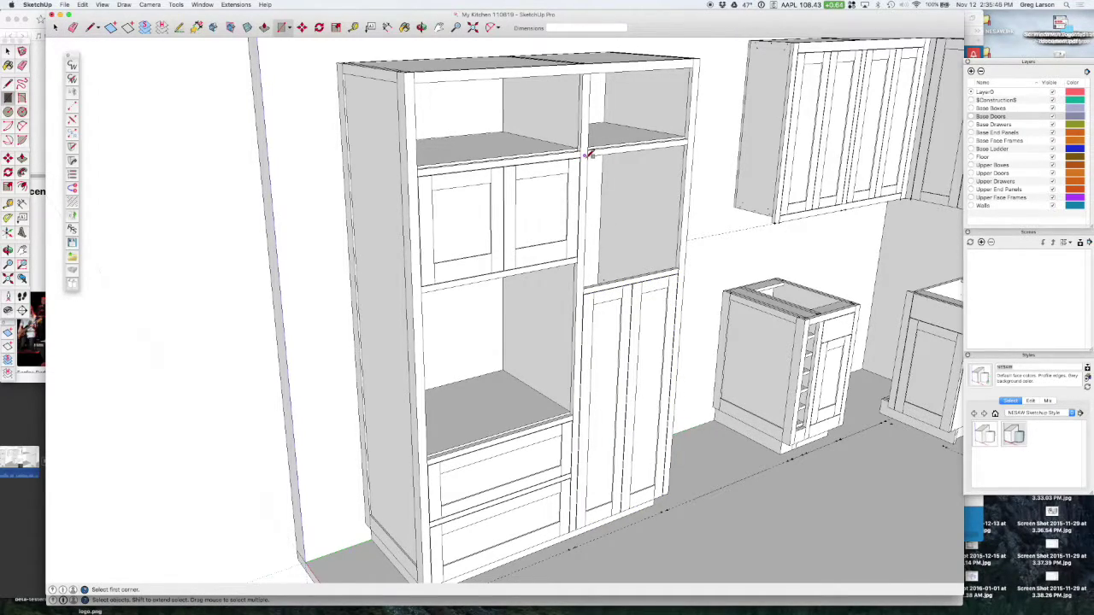
{"action": "left_click", "coordinate": [588, 156]}
{"action": "left_click", "coordinate": [689, 265]}
{"action": "key", "text": "space"}
Insert one door on the middle right face with the default hinge overridden to Left.
{"action": "left_click", "coordinate": [619, 207]}
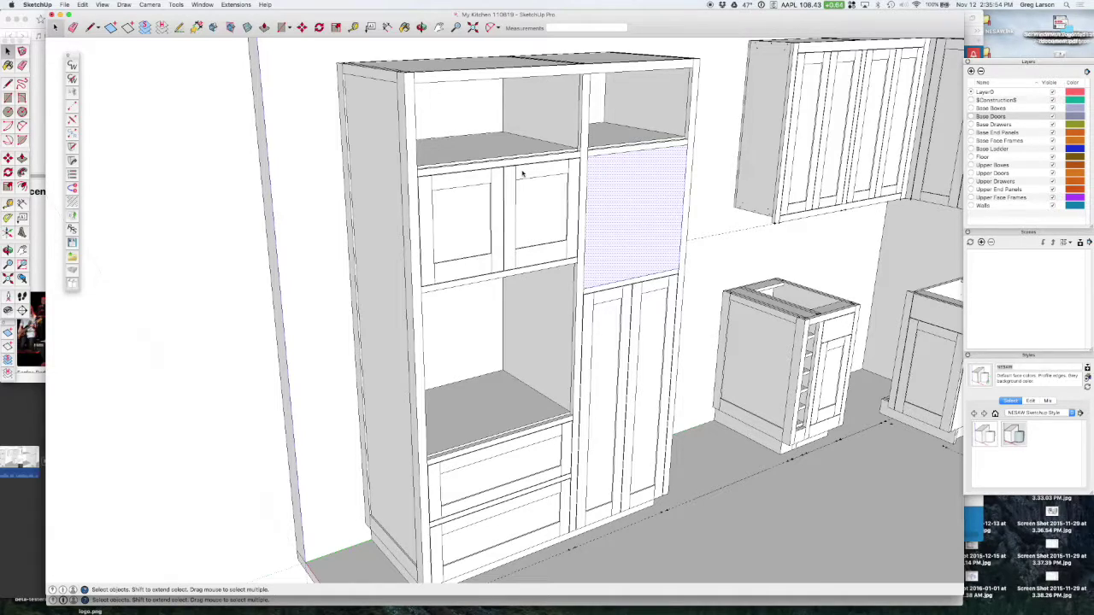
{"action": "left_click", "coordinate": [568, 169]}
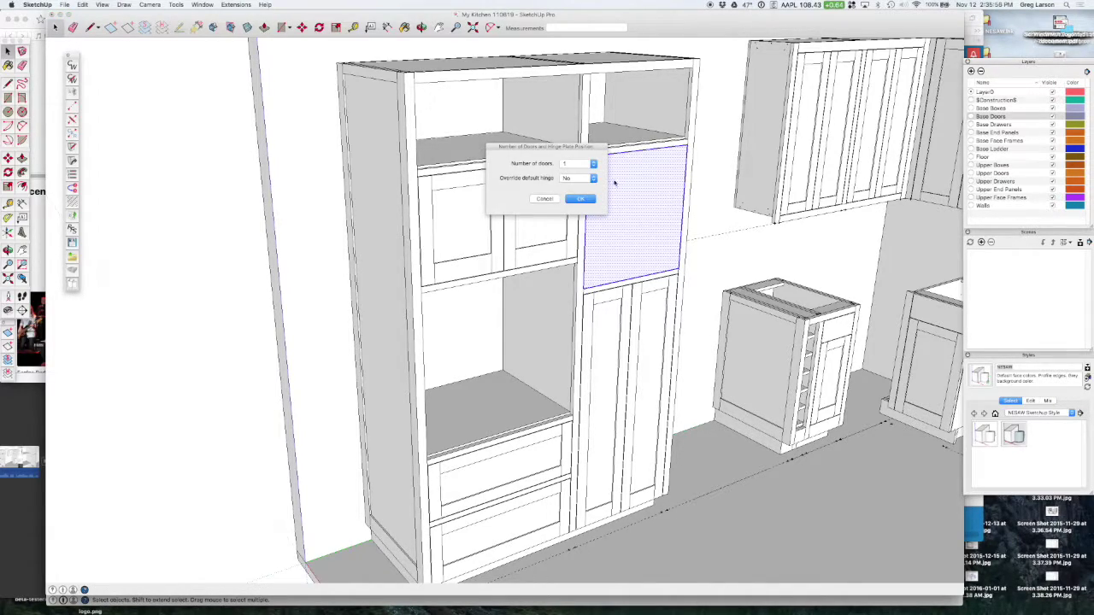
{"action": "left_click", "coordinate": [573, 179]}
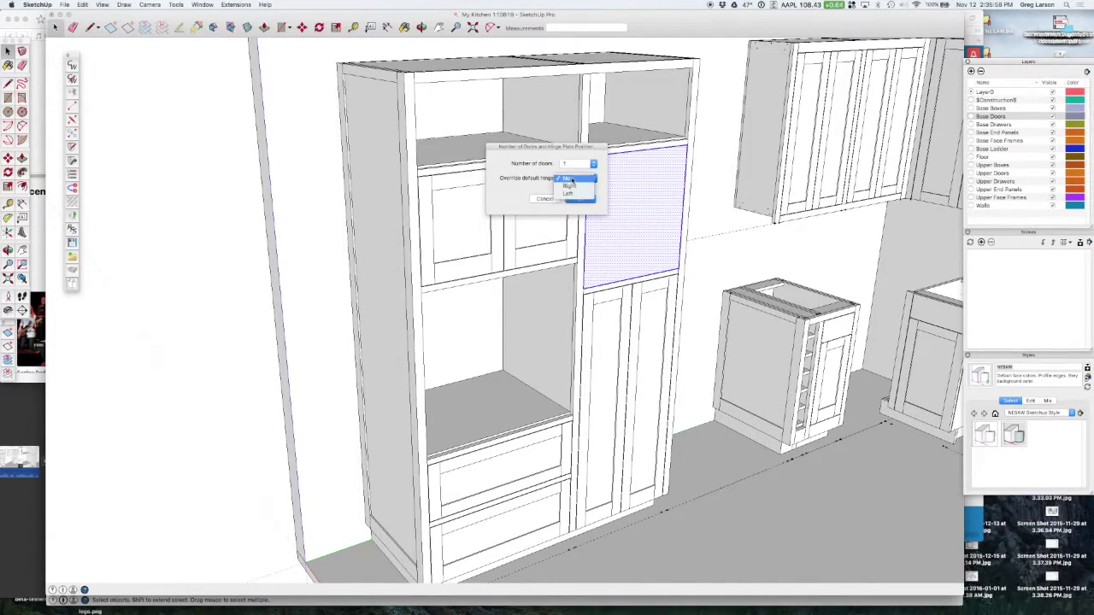
{"action": "left_click", "coordinate": [571, 194]}
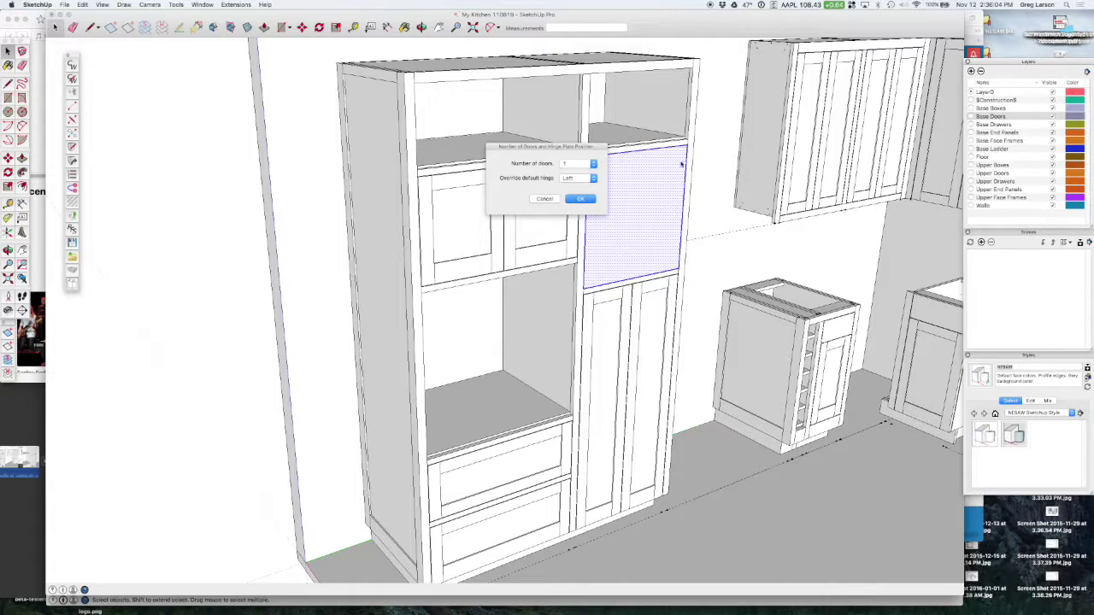
{"action": "left_click", "coordinate": [583, 202]}
Hide the Base Doors layer and examine the holes in the tall cabinet's interior side panels.
{"action": "middle_click_drag", "start_coordinate": [766, 210], "coordinate": [525, 207]}
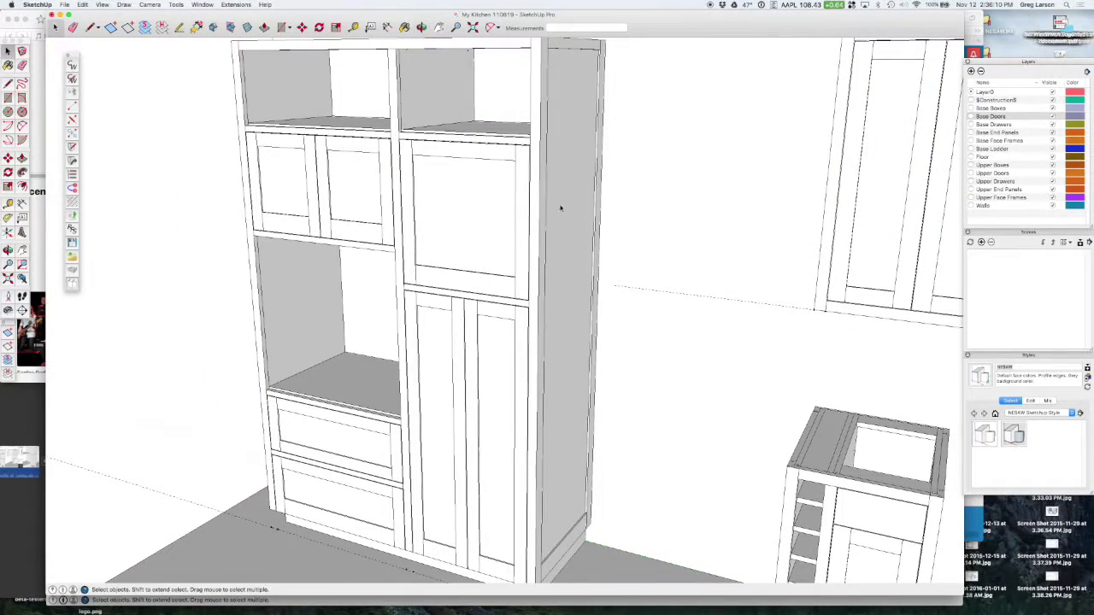
{"action": "left_click", "coordinate": [1052, 117]}
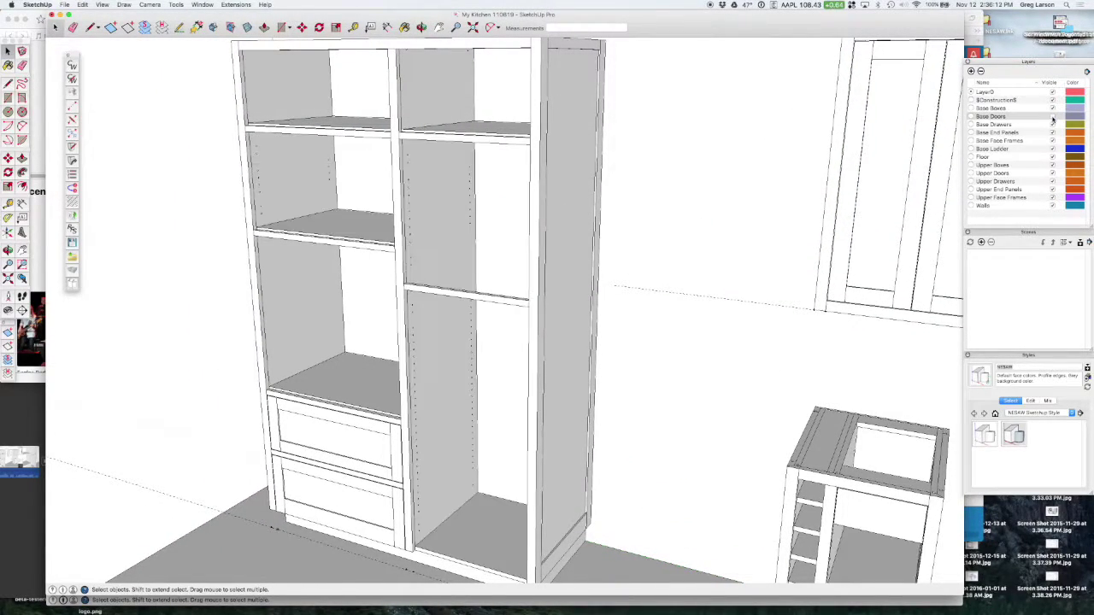
{"action": "middle_click_drag", "start_coordinate": [416, 176], "coordinate": [515, 257]}
{"action": "scroll", "coordinate": [515, 257], "scroll_direction": "down", "scroll_amount": 5}
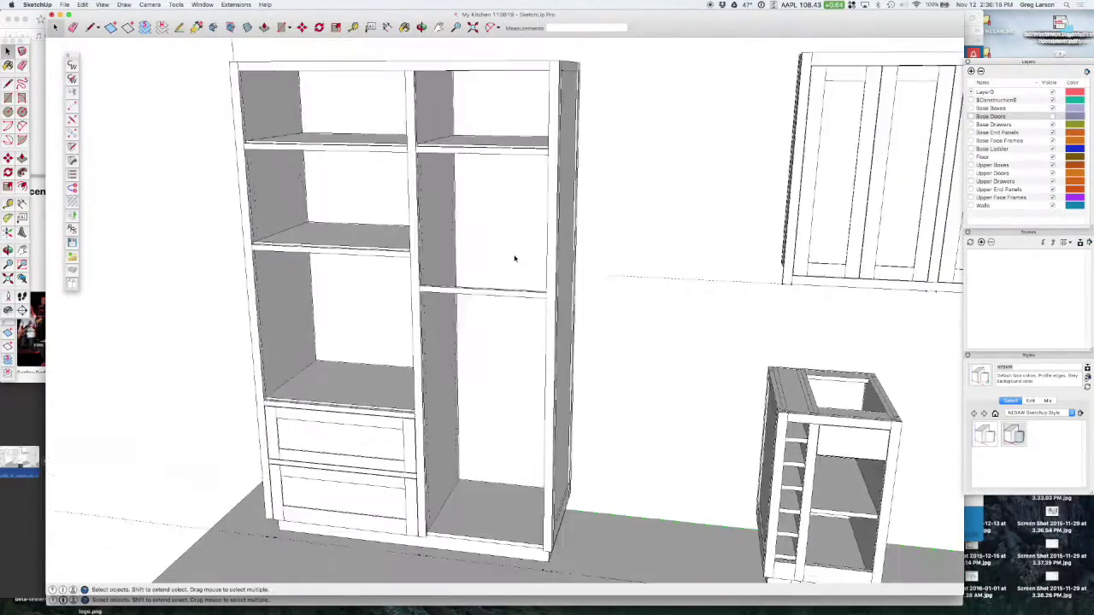
{"action": "middle_click_drag", "start_coordinate": [227, 261], "coordinate": [508, 256]}
{"action": "scroll", "coordinate": [567, 268], "scroll_direction": "down", "scroll_amount": 3}
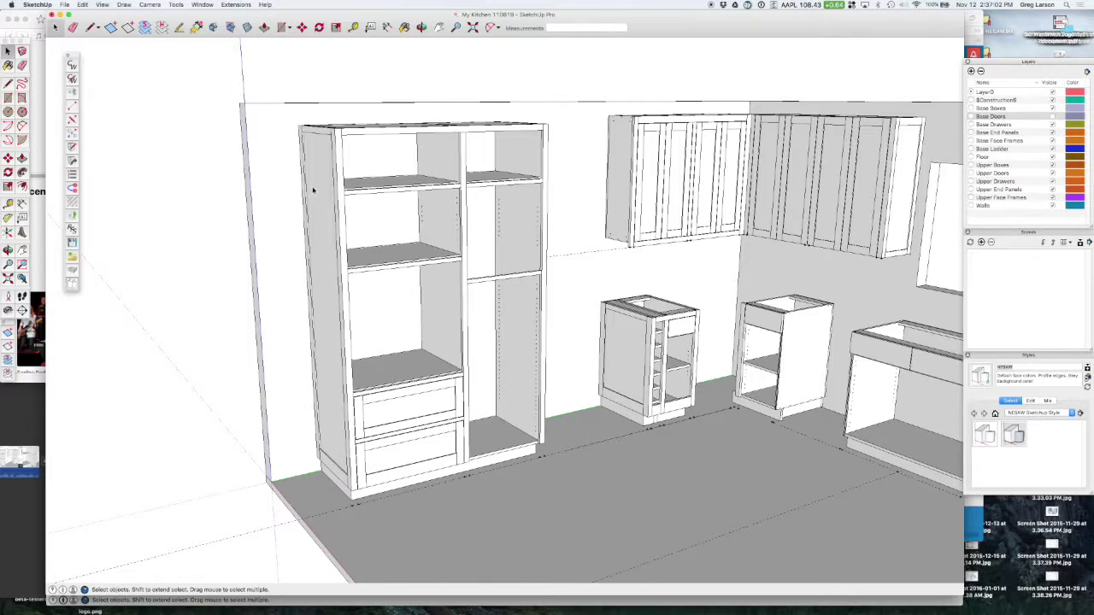
Inspect the tall cabinet's interior holes up close and make the Base Doors layer visible again.
{"action": "scroll", "coordinate": [313, 190], "scroll_direction": "up", "scroll_amount": 5}
{"action": "middle_click_drag", "start_coordinate": [556, 251], "coordinate": [577, 268]}
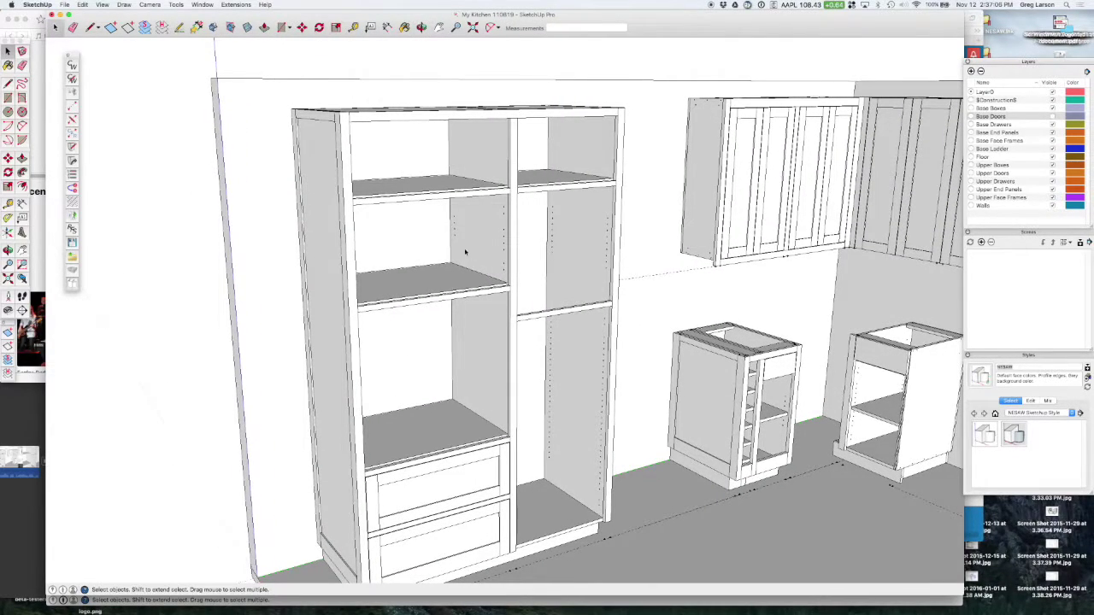
{"action": "left_click", "coordinate": [1053, 116]}
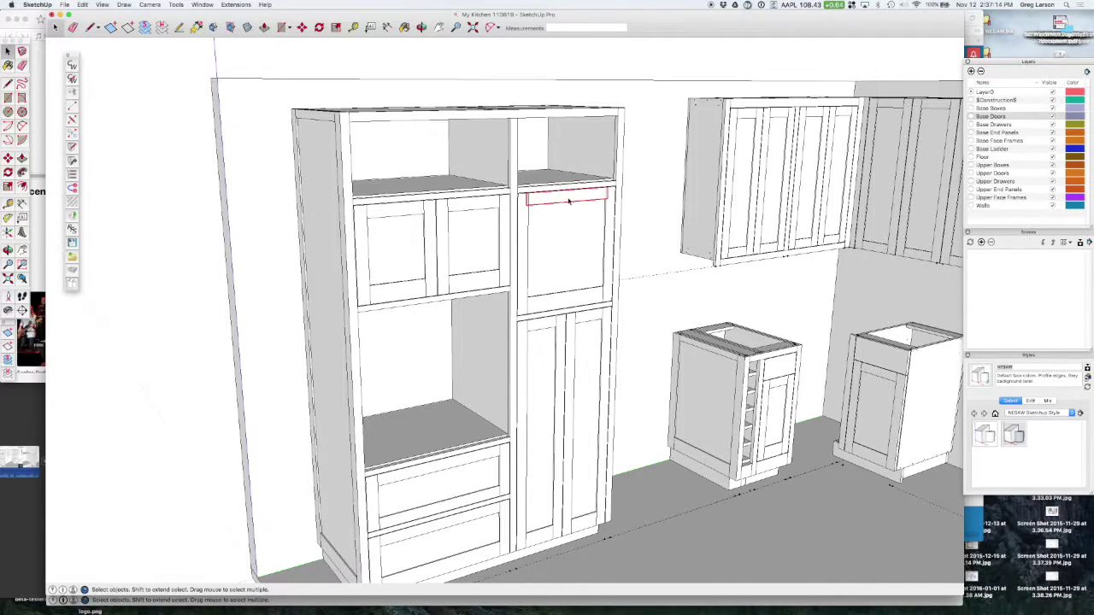
Select all of the tall cabinet's doors with CabWriter's Select Sub-Assembly option.
{"action": "right_click", "coordinate": [569, 200]}
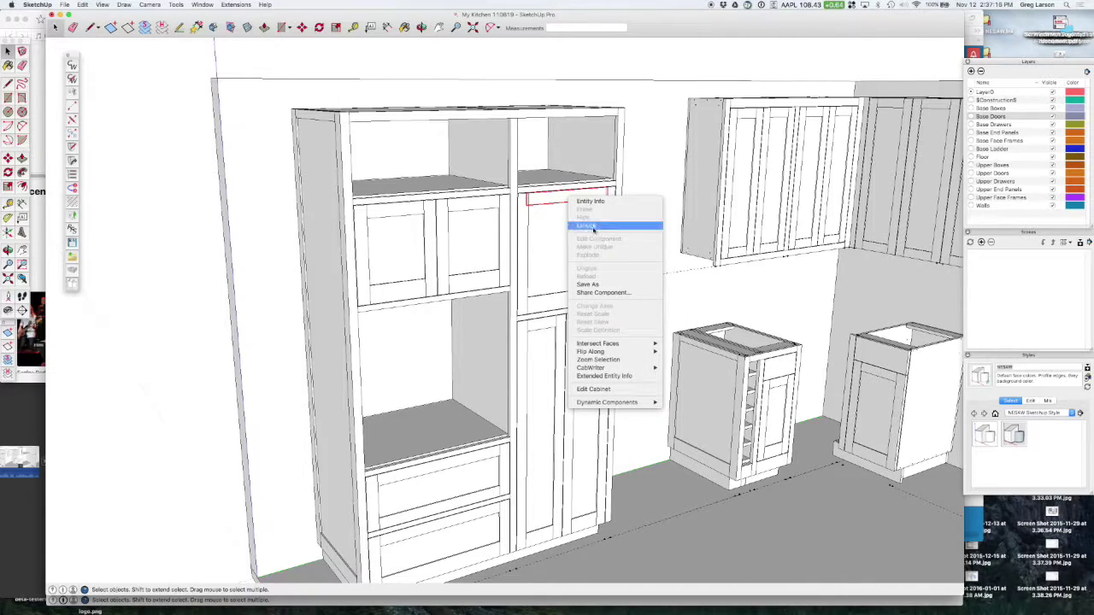
{"action": "mouse_move", "coordinate": [598, 367]}
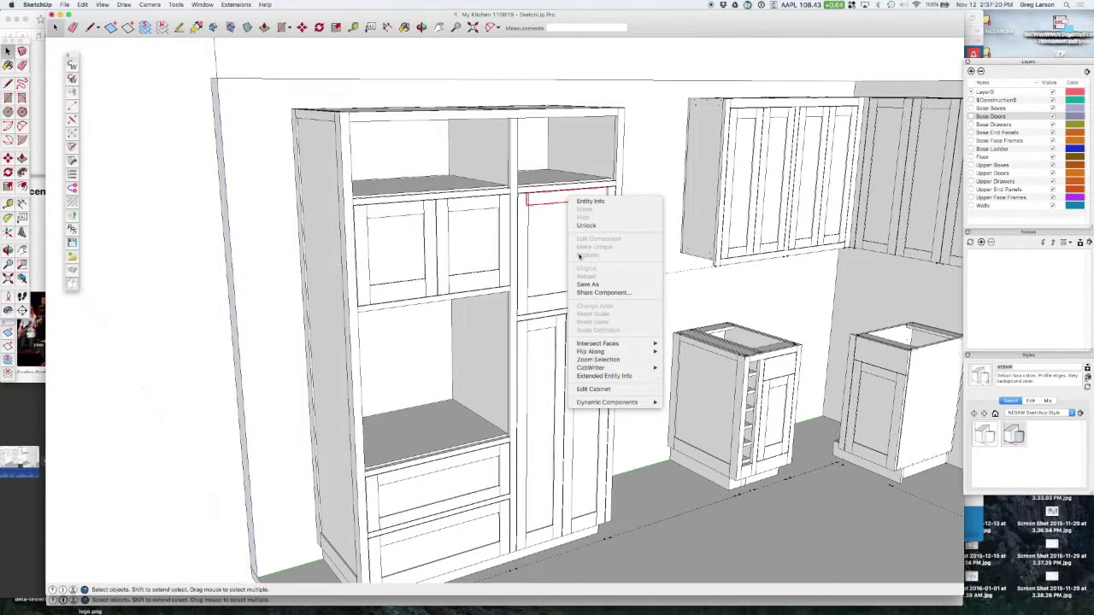
{"action": "key", "text": "Escape"}
{"action": "right_click", "coordinate": [581, 202]}
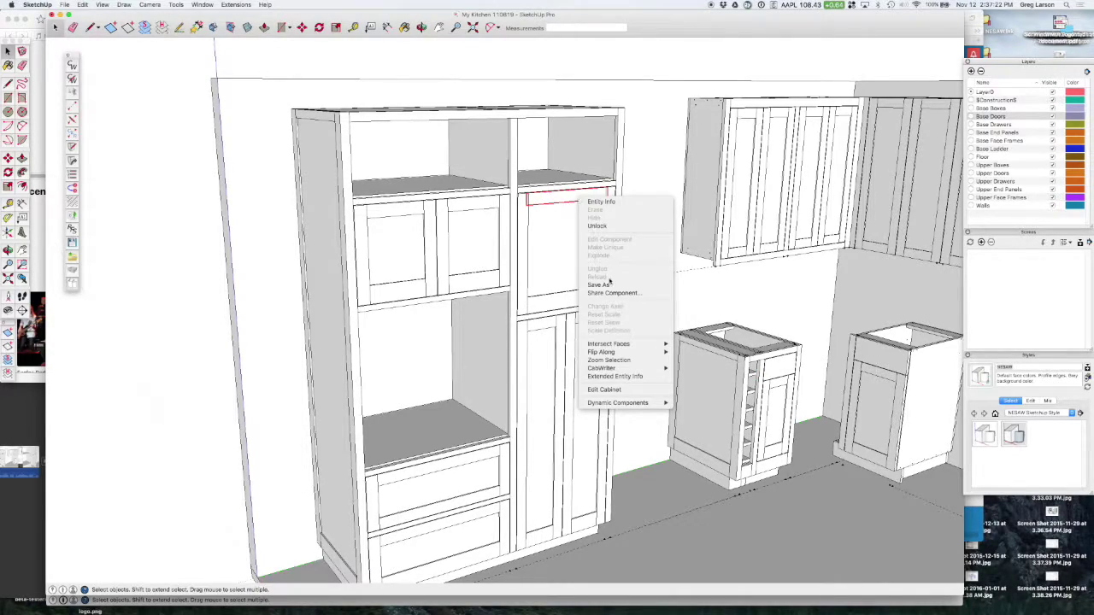
{"action": "mouse_move", "coordinate": [608, 368]}
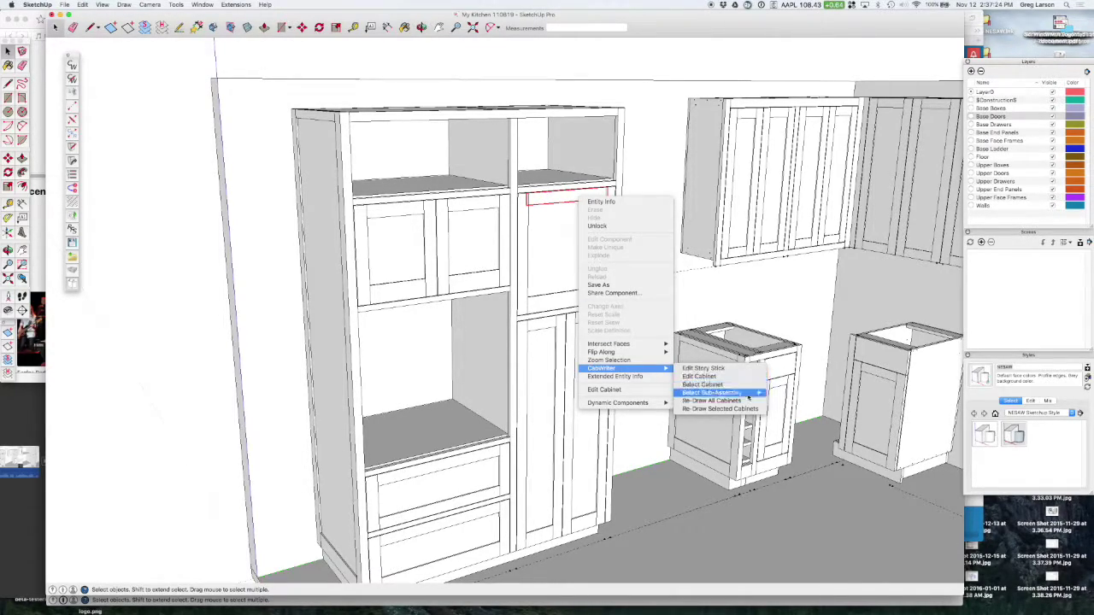
{"action": "mouse_move", "coordinate": [745, 395]}
{"action": "left_click", "coordinate": [796, 418]}
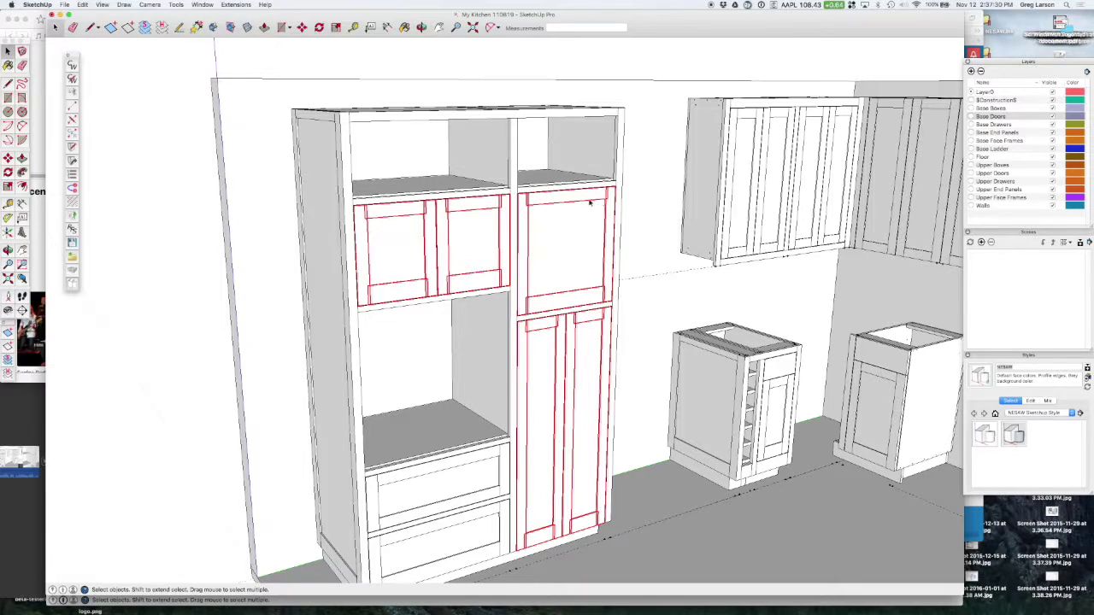
Unlock and delete all the rail, stile and panel parts of the single door in the tall cabinet's middle right opening.
{"action": "double_click", "coordinate": [598, 210]}
{"action": "left_click", "coordinate": [594, 206]}
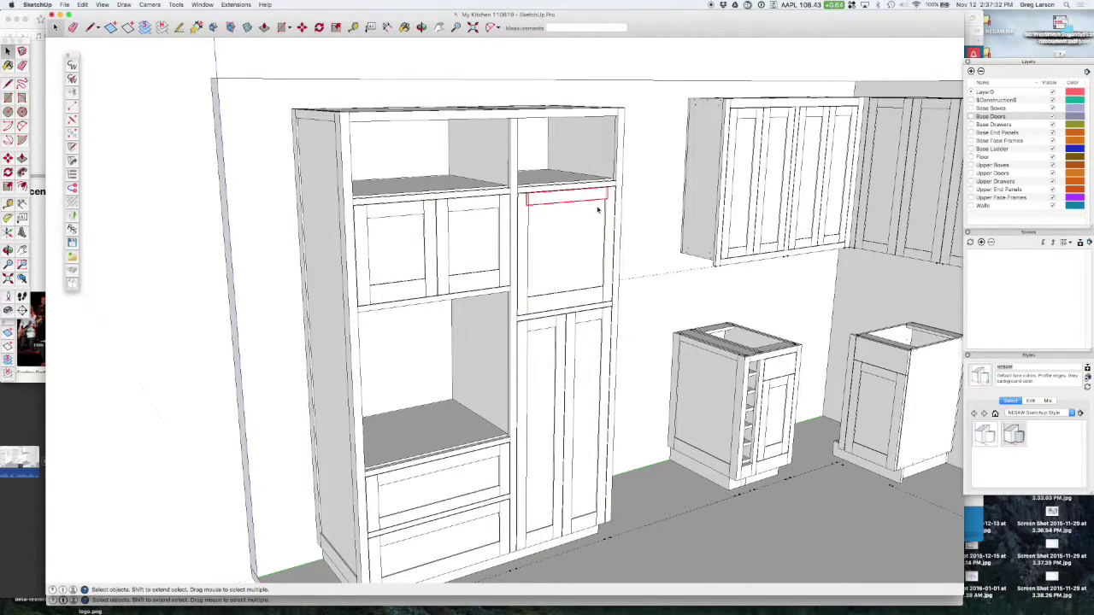
{"action": "left_click", "coordinate": [609, 238], "text": "shift"}
{"action": "left_click", "coordinate": [583, 304], "text": "shift"}
{"action": "left_click", "coordinate": [527, 281], "text": "shift"}
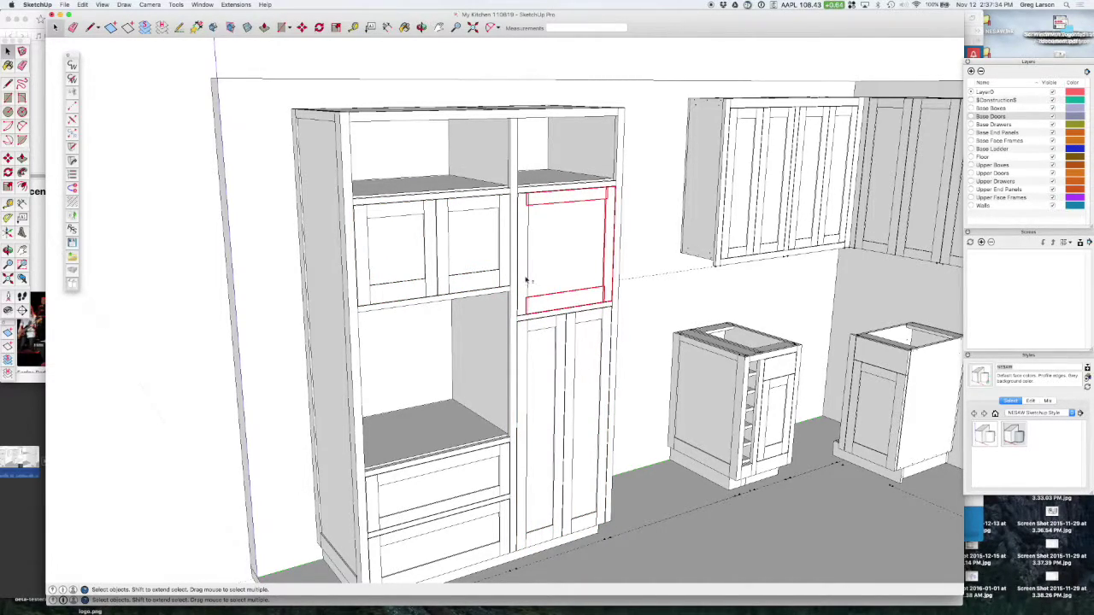
{"action": "left_click", "coordinate": [525, 274], "text": "shift"}
{"action": "right_click", "coordinate": [588, 221]}
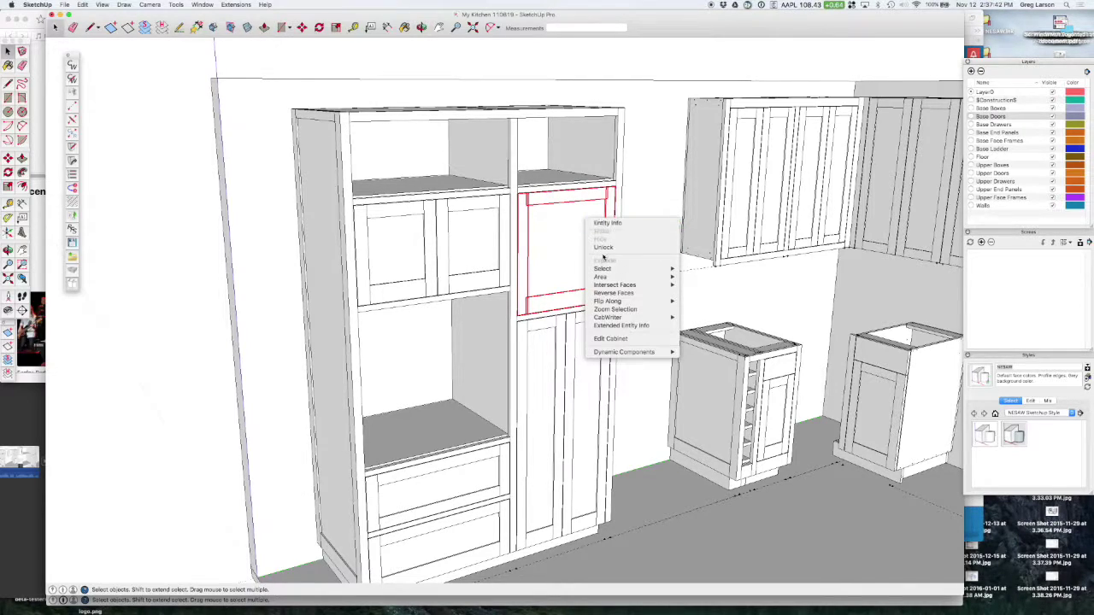
{"action": "left_click", "coordinate": [604, 248]}
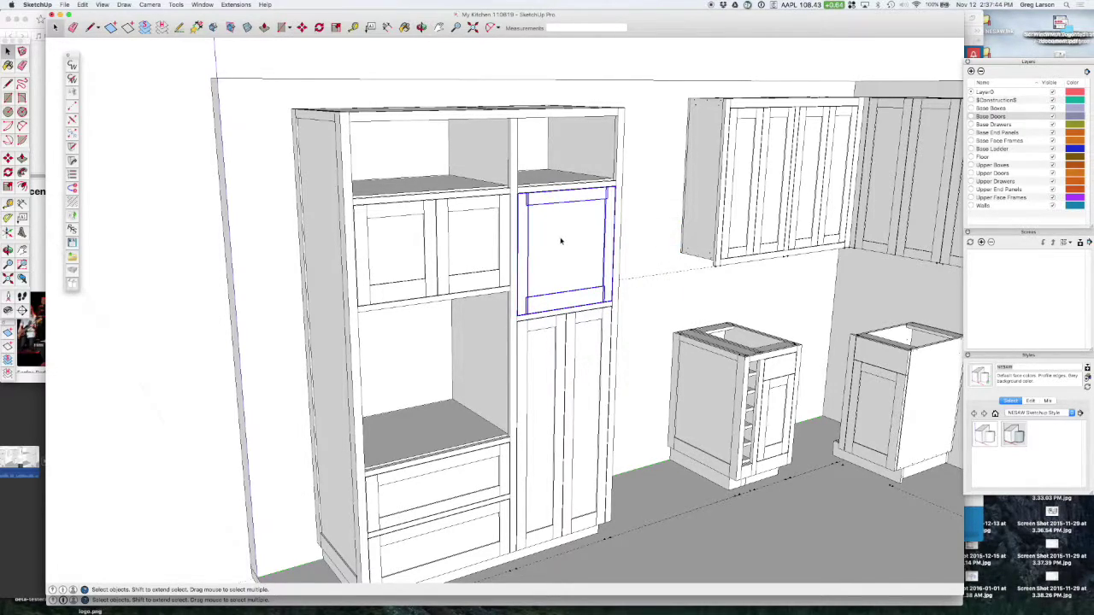
{"action": "key", "text": "Delete"}
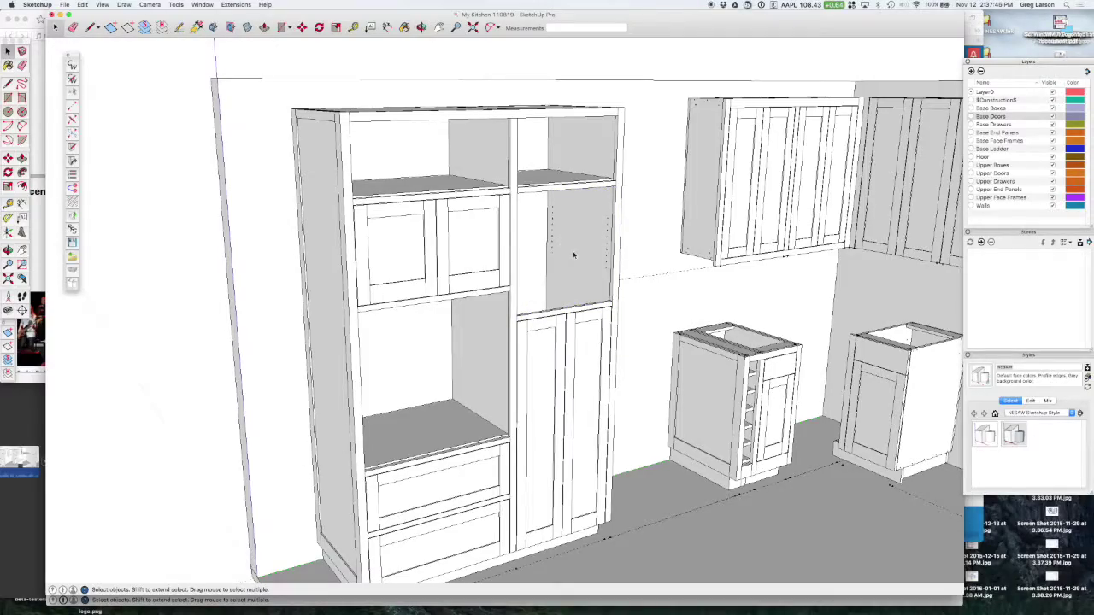
Draw a rectangle of about 23" by 22 1/2" over the tall cabinet's empty middle right opening.
{"action": "mouse_move", "coordinate": [649, 229]}
{"action": "middle_mouse_down"}
{"action": "mouse_move", "coordinate": [593, 219]}
{"action": "mouse_move", "coordinate": [591, 254]}
{"action": "mouse_move", "coordinate": [659, 239]}
{"action": "mouse_move", "coordinate": [644, 237]}
{"action": "middle_mouse_up"}
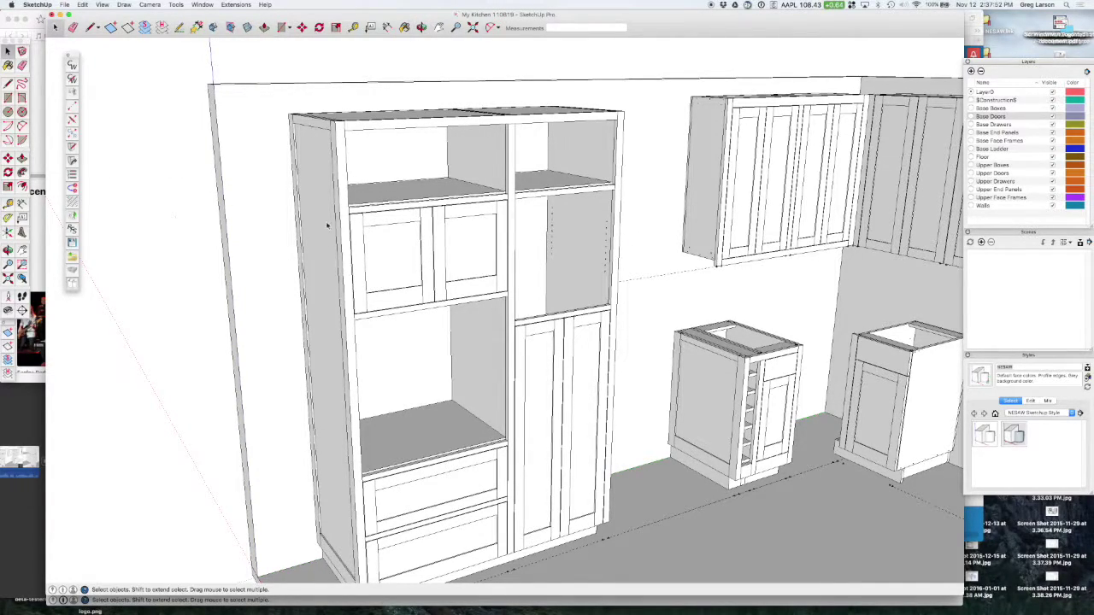
{"action": "key", "text": "r"}
{"action": "left_click", "coordinate": [517, 196]}
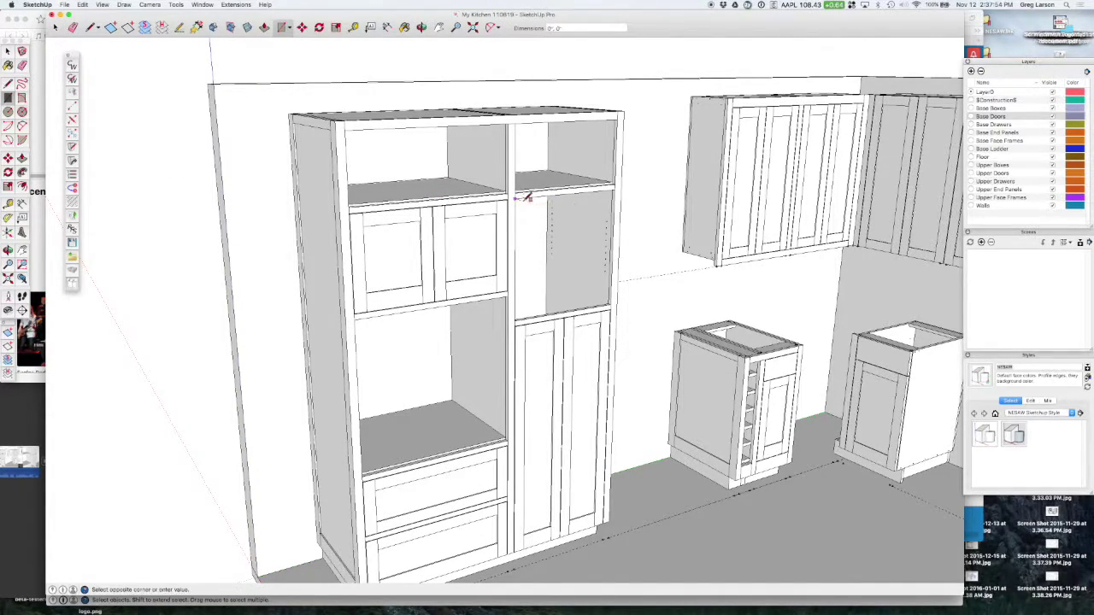
{"action": "left_click", "coordinate": [614, 301]}
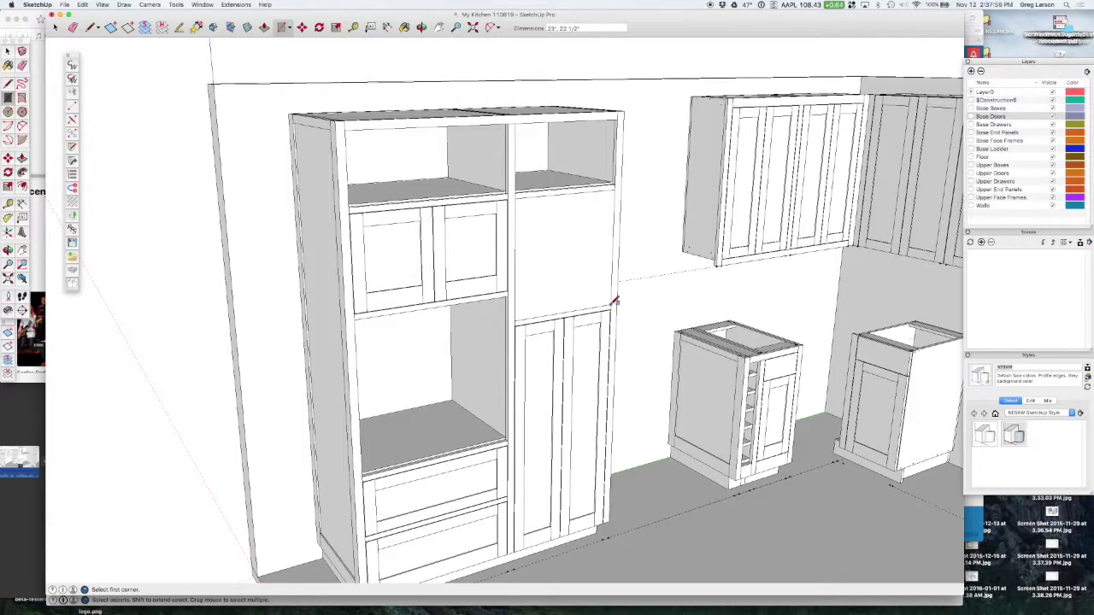
{"action": "key", "text": "space"}
Insert two doors on the middle right face without overriding the default hinge, and delete the leftover face.
{"action": "left_click", "coordinate": [550, 246]}
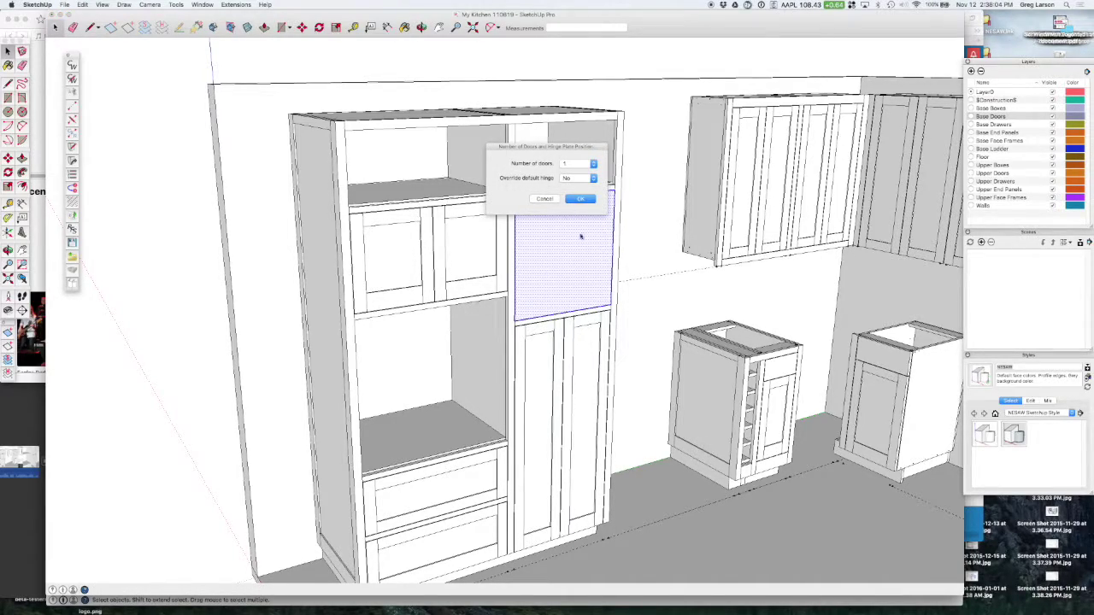
{"action": "left_click", "coordinate": [590, 163]}
{"action": "left_click", "coordinate": [586, 173]}
{"action": "left_click", "coordinate": [579, 200]}
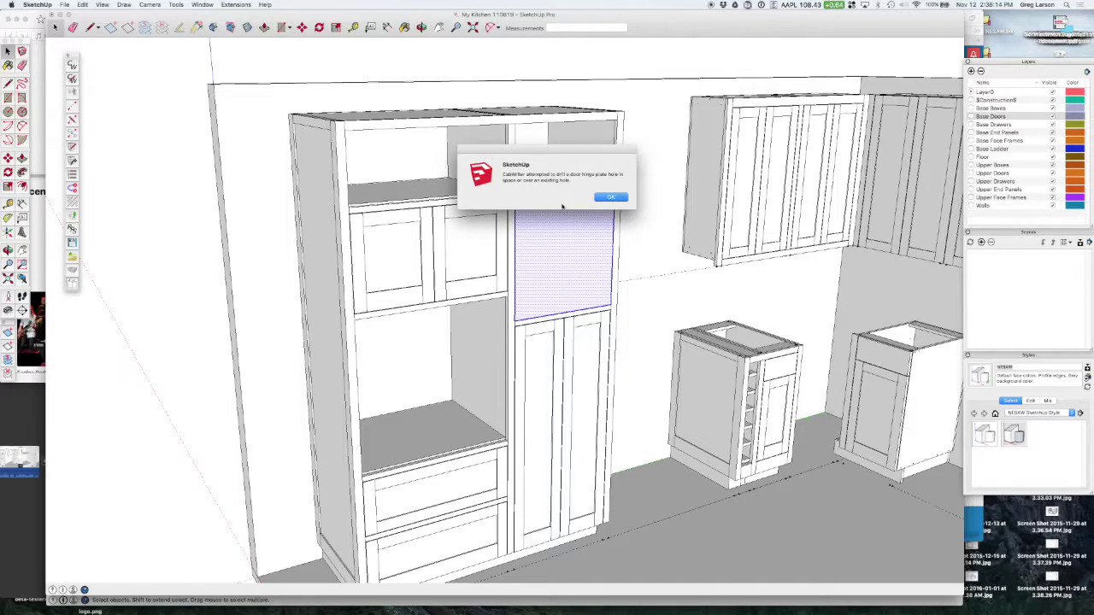
{"action": "left_click", "coordinate": [610, 197]}
{"action": "left_click", "coordinate": [611, 198]}
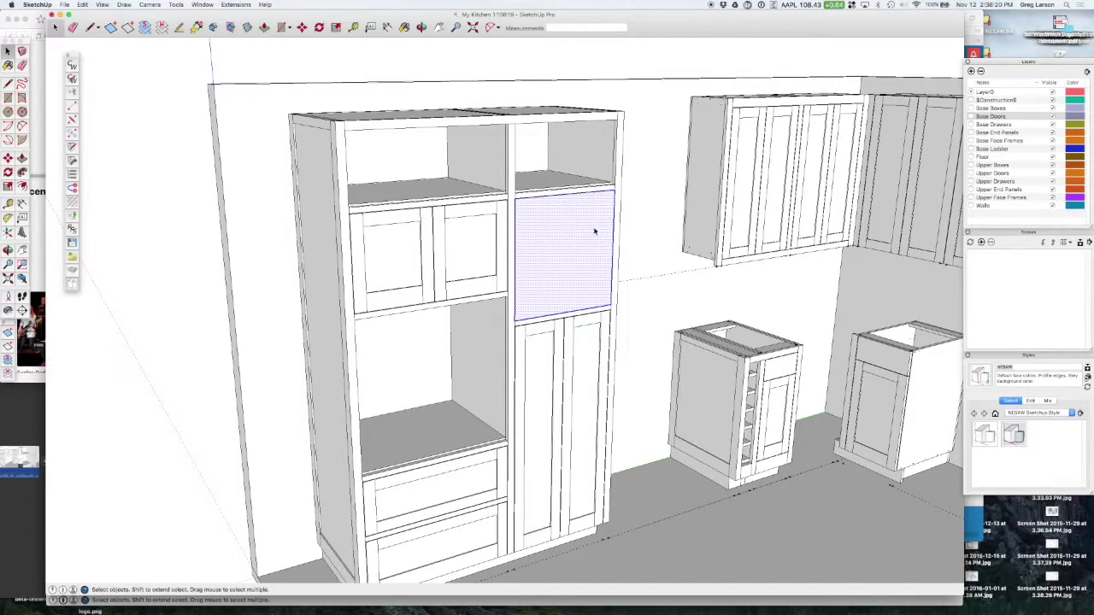
{"action": "key", "text": "Delete"}
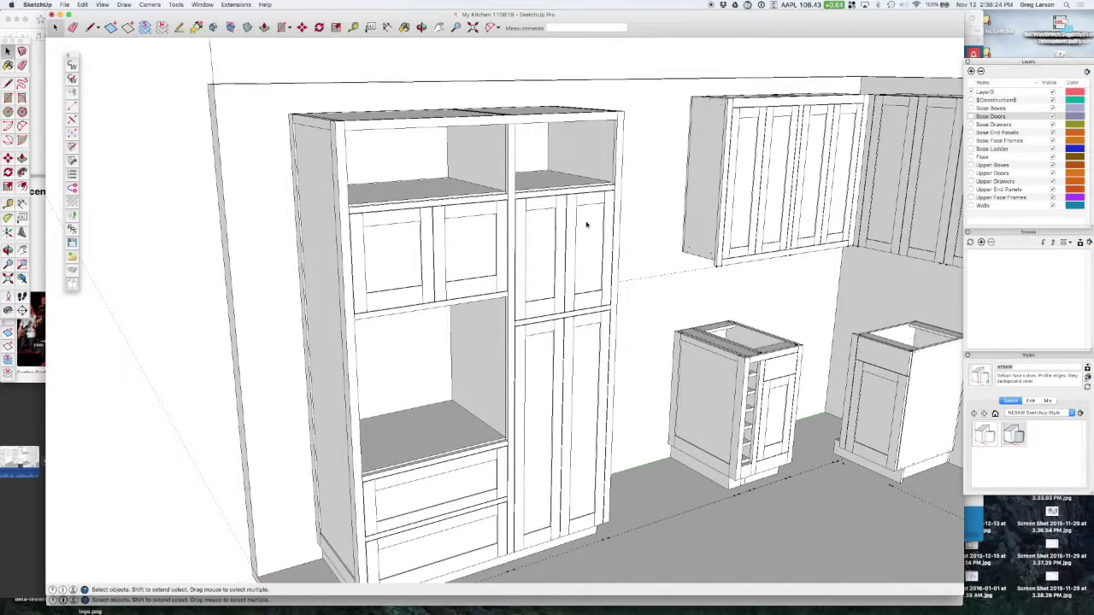
Hide the Base Doors layer and check the holes in the side panels of the tall cabinet's middle right opening.
{"action": "scroll", "coordinate": [586, 218], "scroll_direction": "up", "scroll_amount": 3}
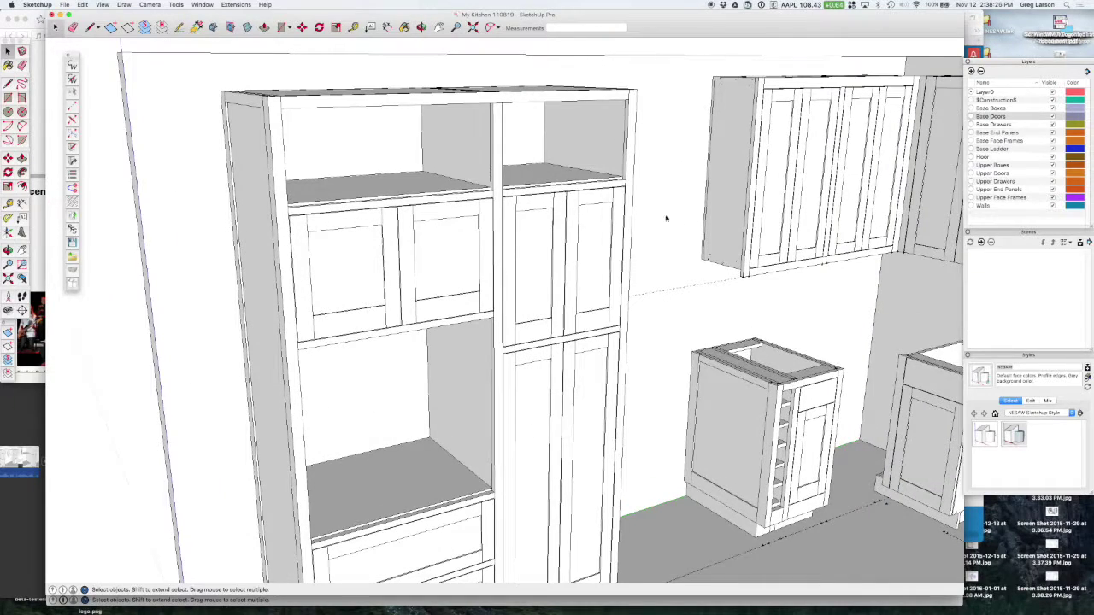
{"action": "left_click", "coordinate": [1053, 116]}
{"action": "middle_click_drag", "start_coordinate": [666, 254], "coordinate": [324, 230]}
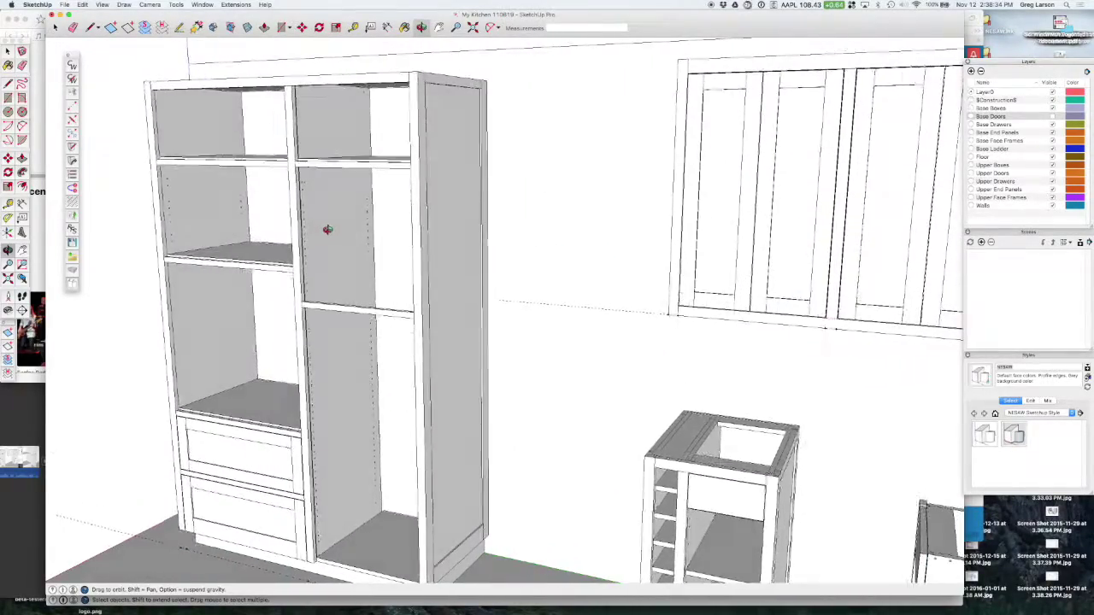
{"action": "middle_click_drag", "start_coordinate": [513, 228], "coordinate": [464, 213]}
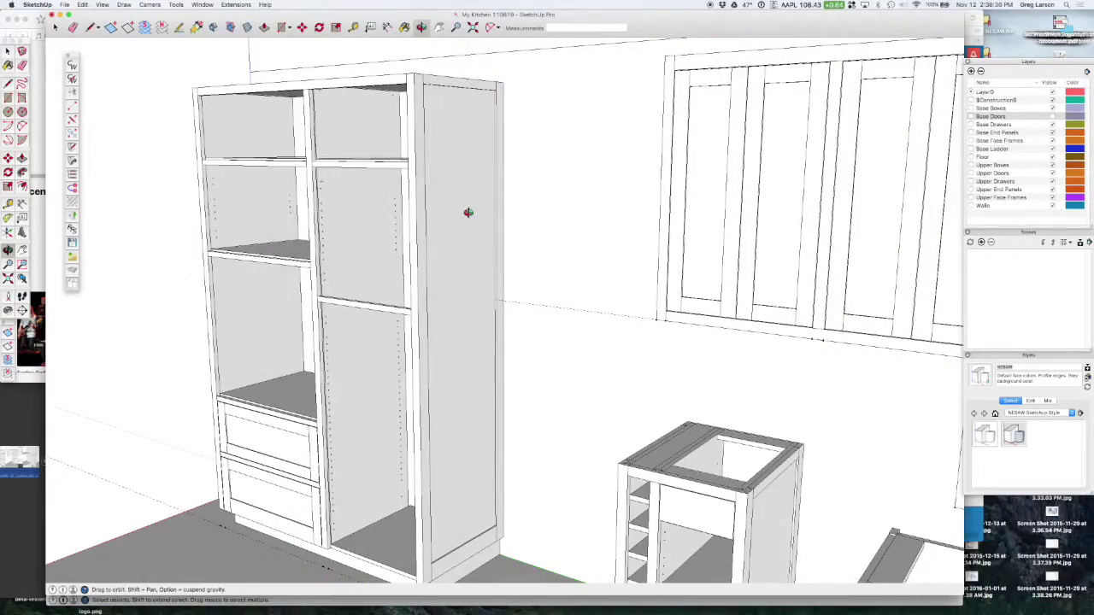
{"action": "scroll", "coordinate": [580, 212], "scroll_direction": "up", "scroll_amount": 5}
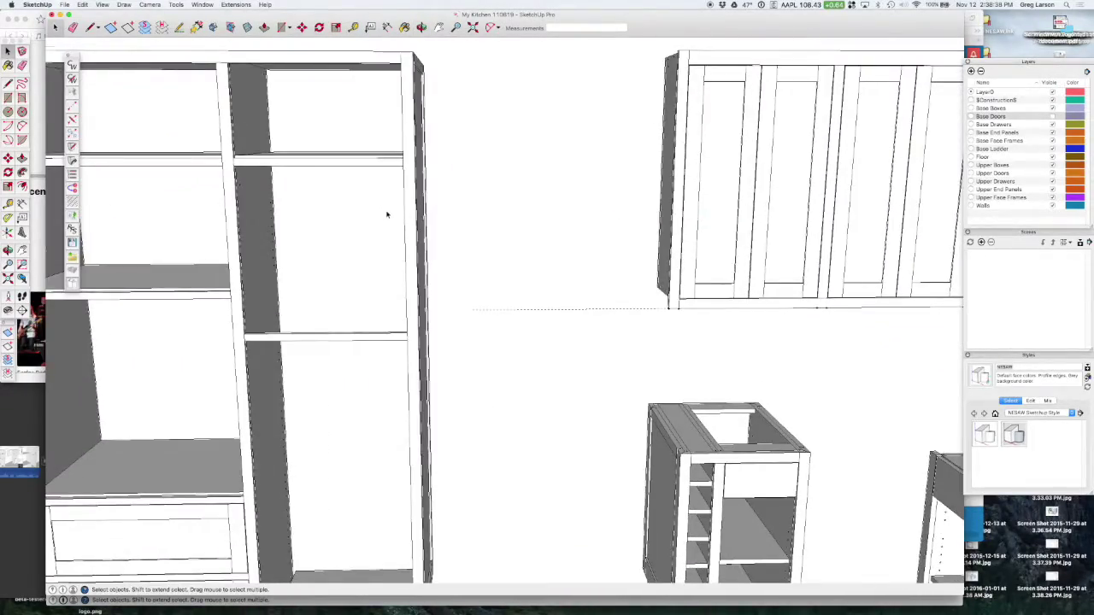
{"action": "scroll", "coordinate": [386, 212], "scroll_direction": "down", "scroll_amount": 5}
{"action": "middle_click_drag", "start_coordinate": [439, 220], "coordinate": [589, 222]}
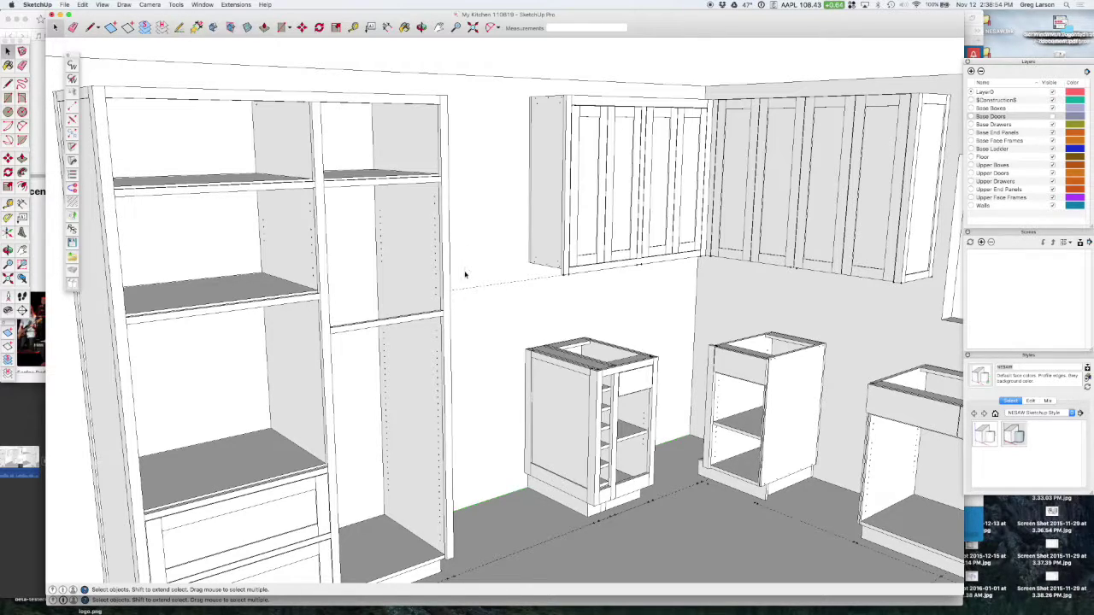
Examine the hinge plate and shelf pin holes on both sides of the tall cabinet's right-hand openings from different angles.
{"action": "scroll", "coordinate": [466, 273], "scroll_direction": "down", "scroll_amount": 5}
{"action": "middle_click_drag", "start_coordinate": [469, 274], "coordinate": [300, 242]}
{"action": "scroll", "coordinate": [294, 214], "scroll_direction": "up", "scroll_amount": 5}
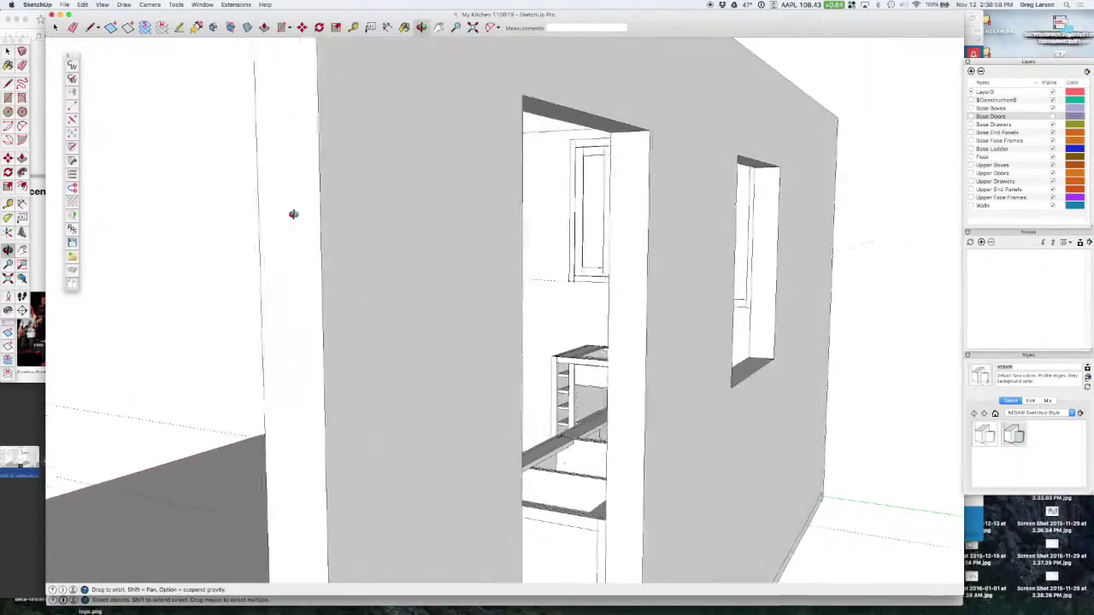
{"action": "scroll", "coordinate": [293, 214], "scroll_direction": "down", "scroll_amount": 5}
{"action": "mouse_move", "coordinate": [342, 213]}
{"action": "middle_mouse_down"}
{"action": "mouse_move", "coordinate": [456, 248]}
{"action": "mouse_move", "coordinate": [610, 253]}
{"action": "mouse_move", "coordinate": [445, 214]}
{"action": "mouse_move", "coordinate": [351, 215]}
{"action": "middle_mouse_up"}
{"action": "key", "text": "space"}
{"action": "scroll", "coordinate": [351, 216], "scroll_direction": "up", "scroll_amount": 3}
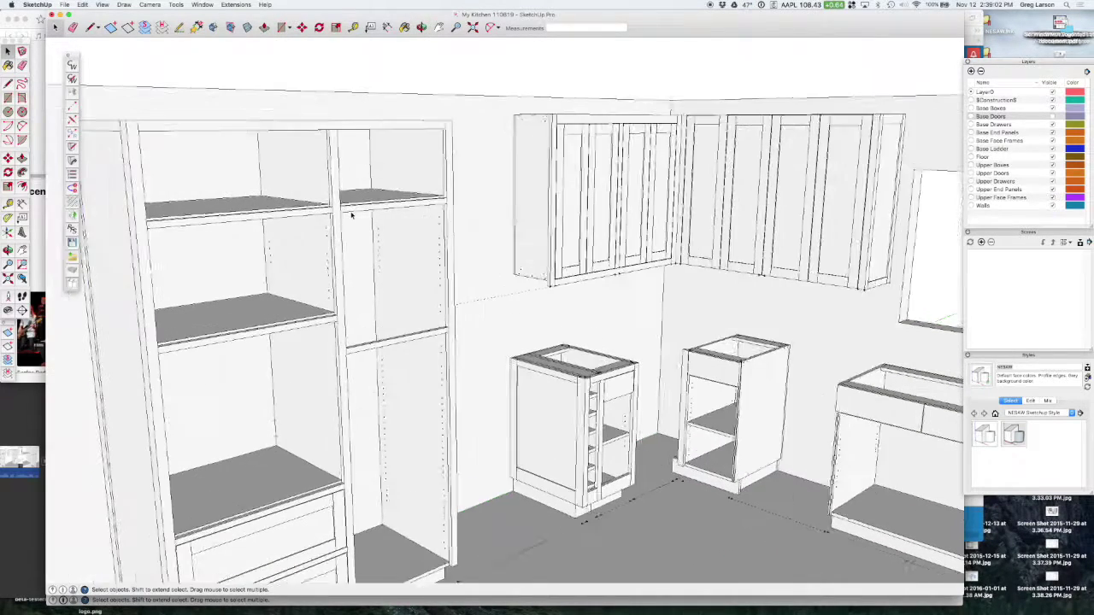
{"action": "scroll", "coordinate": [350, 216], "scroll_direction": "up", "scroll_amount": 1}
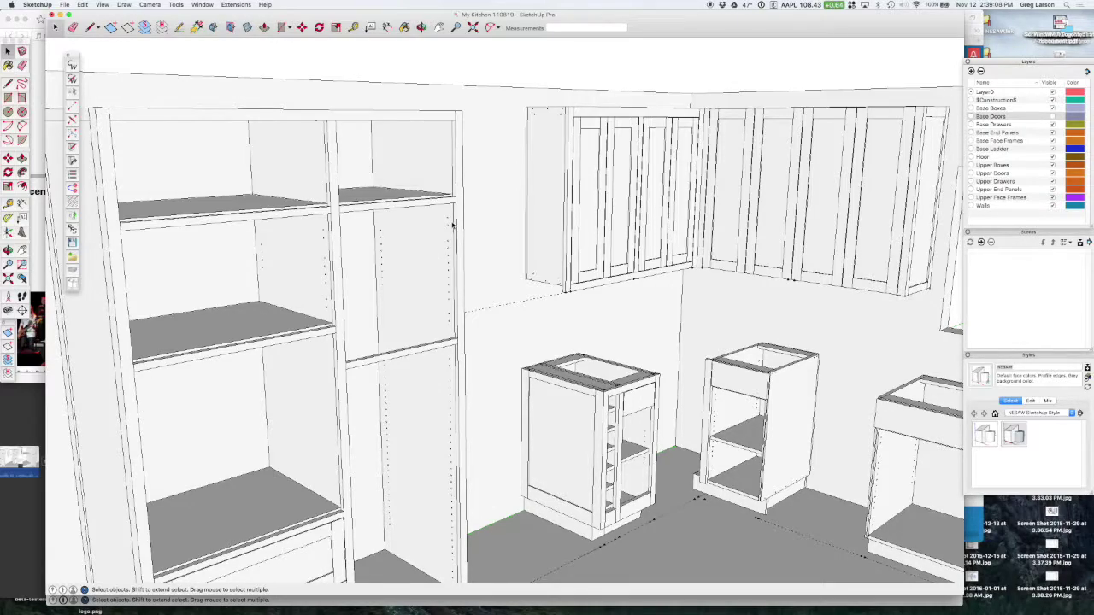
{"action": "middle_click_drag", "start_coordinate": [408, 259], "coordinate": [265, 214]}
{"action": "scroll", "coordinate": [253, 216], "scroll_direction": "up", "scroll_amount": 3}
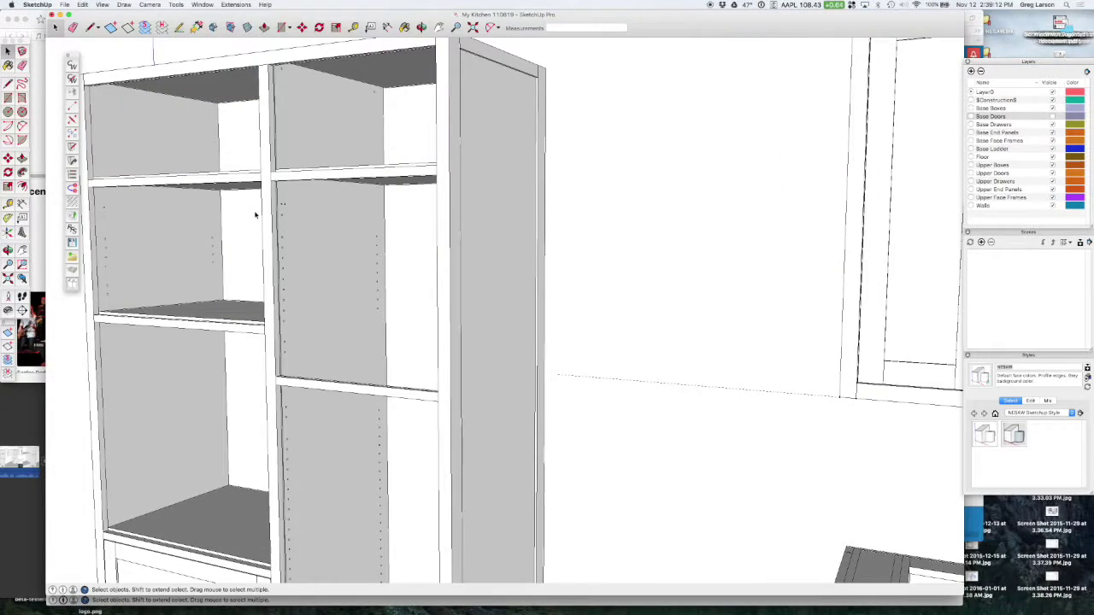
{"action": "scroll", "coordinate": [254, 216], "scroll_direction": "up", "scroll_amount": 4}
{"action": "scroll", "coordinate": [254, 216], "scroll_direction": "down", "scroll_amount": 3}
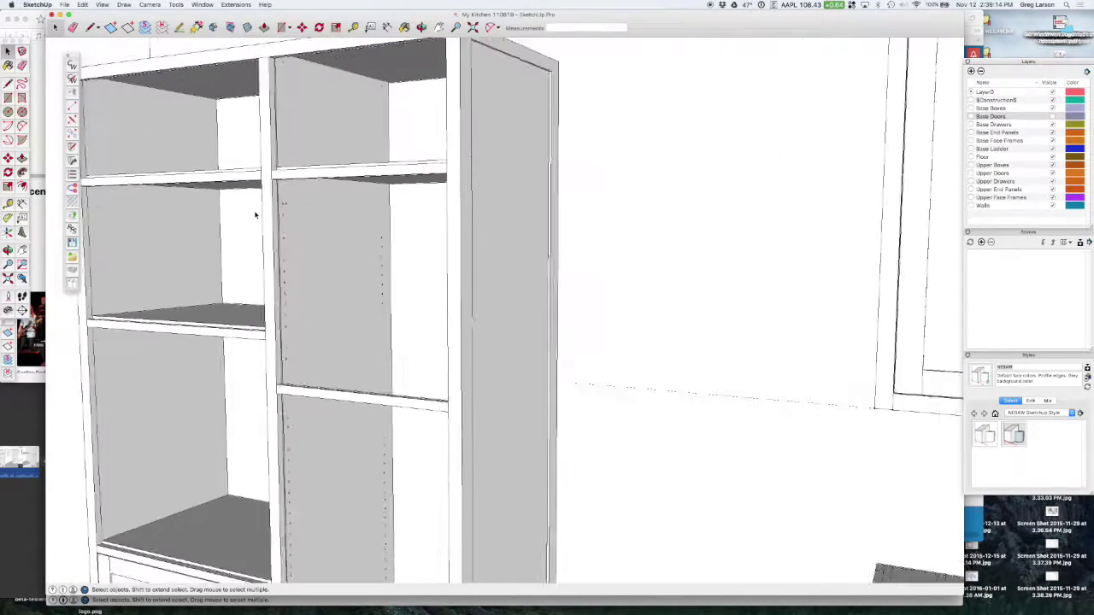
{"action": "scroll", "coordinate": [254, 215], "scroll_direction": "down", "scroll_amount": 2}
{"action": "scroll", "coordinate": [249, 226], "scroll_direction": "down", "scroll_amount": 2}
Unlock and delete the tall cabinet's upper drawer front and examine the holes in the side panel behind it.
{"action": "mouse_move", "coordinate": [248, 223]}
{"action": "middle_mouse_down"}
{"action": "mouse_move", "coordinate": [479, 242]}
{"action": "mouse_move", "coordinate": [278, 404]}
{"action": "mouse_move", "coordinate": [284, 488]}
{"action": "middle_mouse_up"}
{"action": "scroll", "coordinate": [476, 247], "scroll_direction": "down", "scroll_amount": 2}
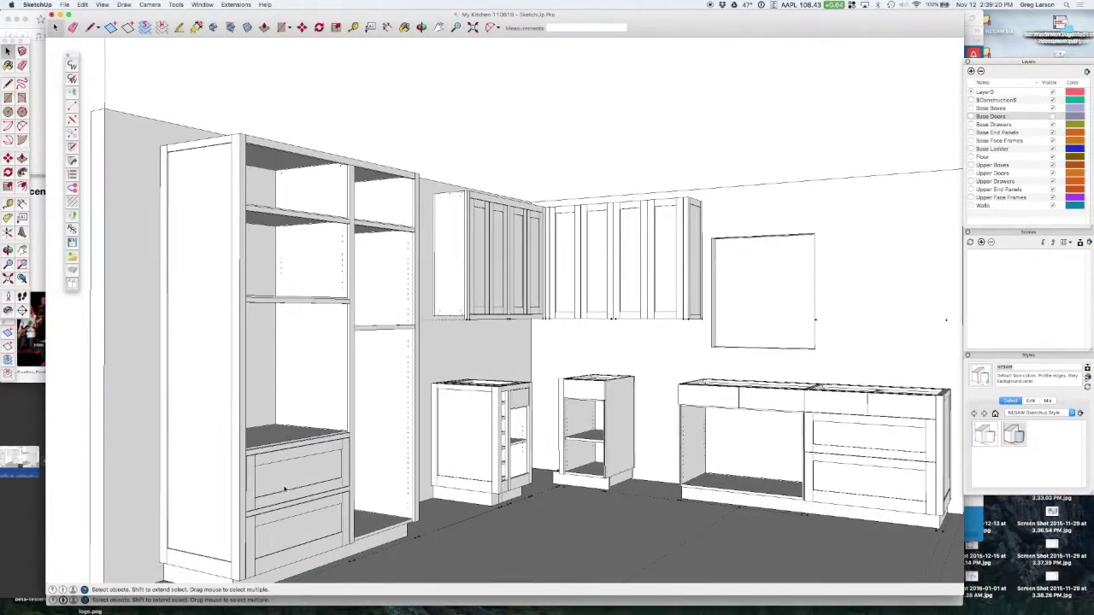
{"action": "left_click", "coordinate": [295, 458]}
{"action": "middle_click_drag", "start_coordinate": [419, 439], "coordinate": [419, 424]}
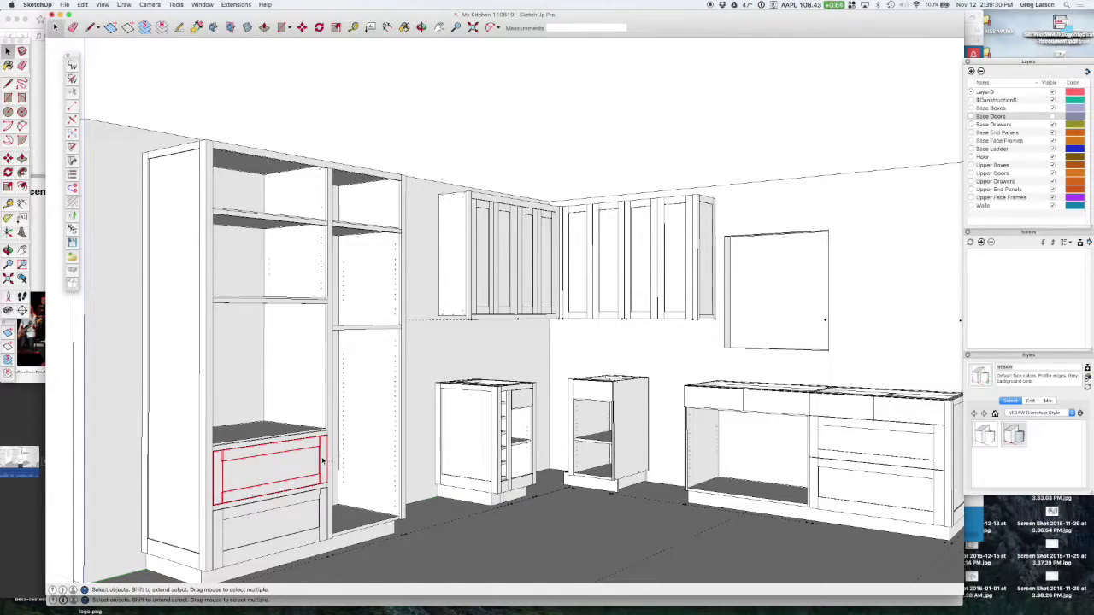
{"action": "right_click", "coordinate": [293, 469]}
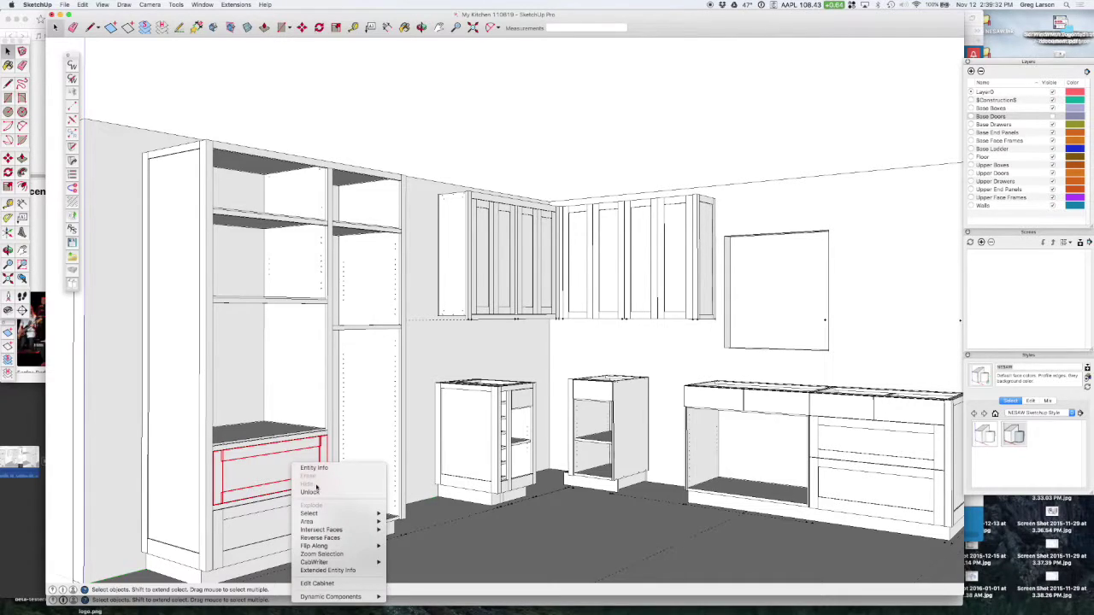
{"action": "left_click", "coordinate": [324, 496]}
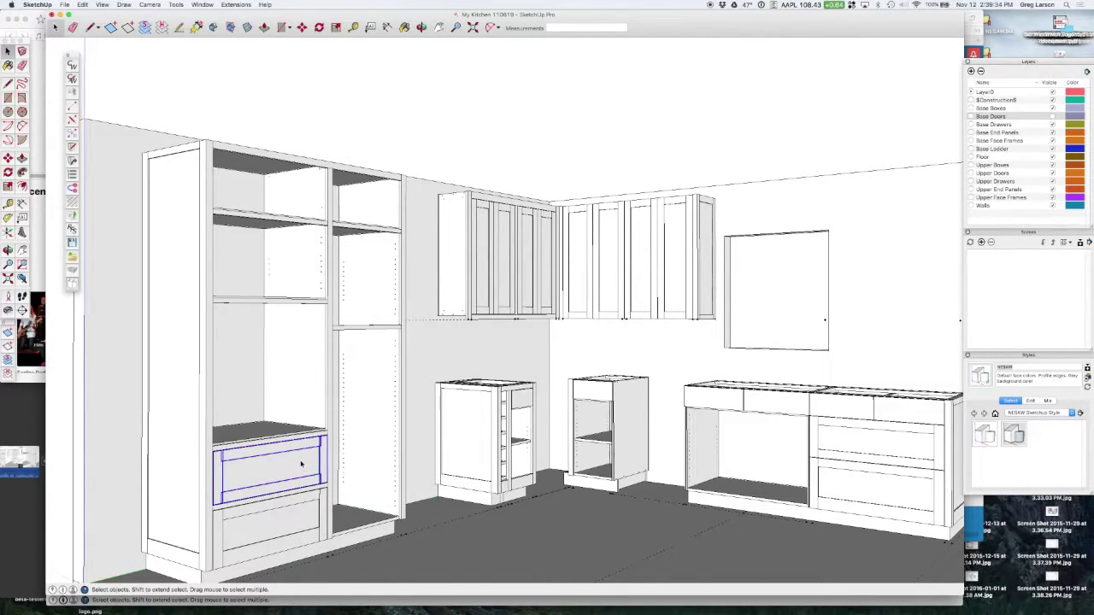
{"action": "key", "text": "Delete"}
{"action": "scroll", "coordinate": [300, 477], "scroll_direction": "up", "scroll_amount": 2}
{"action": "scroll", "coordinate": [299, 477], "scroll_direction": "up", "scroll_amount": 1}
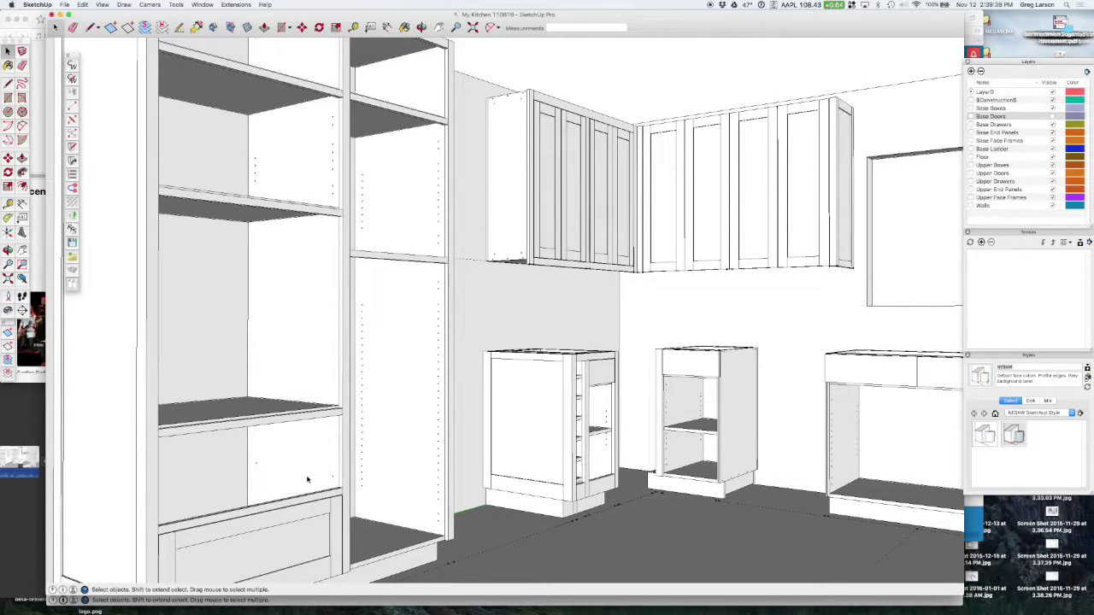
{"action": "mouse_move", "coordinate": [302, 470]}
{"action": "middle_mouse_down"}
{"action": "mouse_move", "coordinate": [397, 471]}
{"action": "mouse_move", "coordinate": [167, 453]}
{"action": "mouse_move", "coordinate": [376, 463]}
{"action": "mouse_move", "coordinate": [308, 466]}
{"action": "mouse_move", "coordinate": [239, 492]}
{"action": "middle_mouse_up"}
{"action": "scroll", "coordinate": [219, 501], "scroll_direction": "up", "scroll_amount": 3}
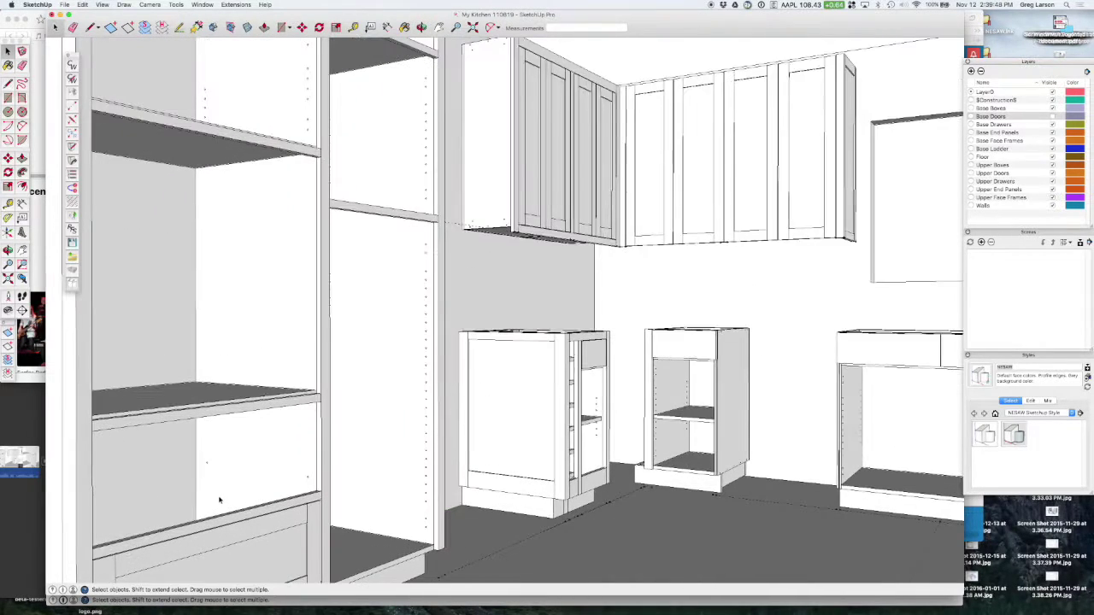
Unlock the panel on the inner side of the opening above the bottom drawer, show X-ray faces, and delete its two leftover drawer holes.
{"action": "right_click", "coordinate": [265, 452]}
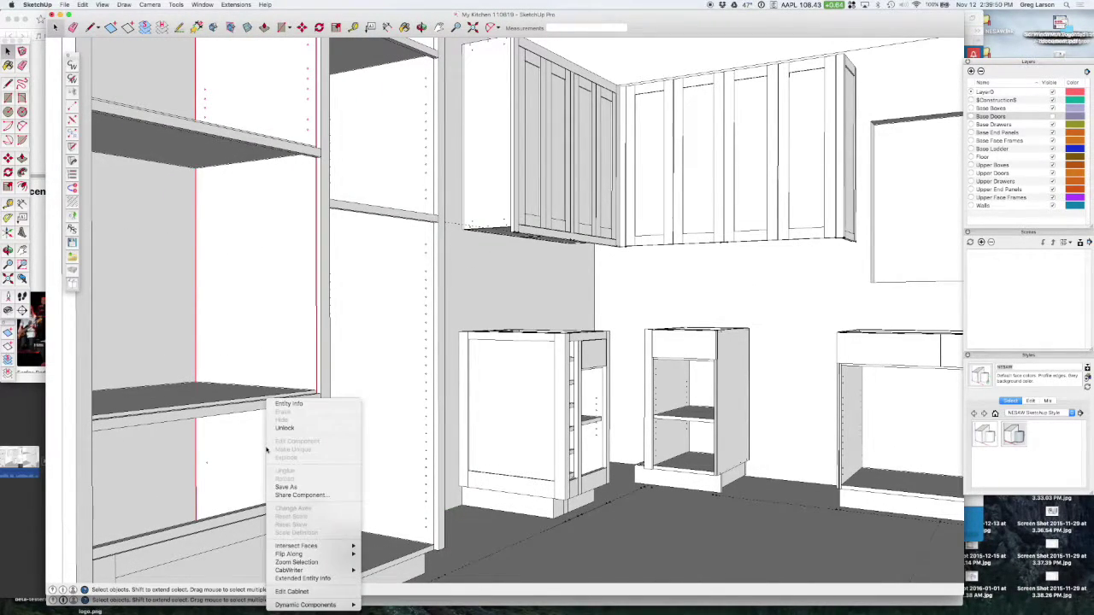
{"action": "left_click", "coordinate": [287, 429]}
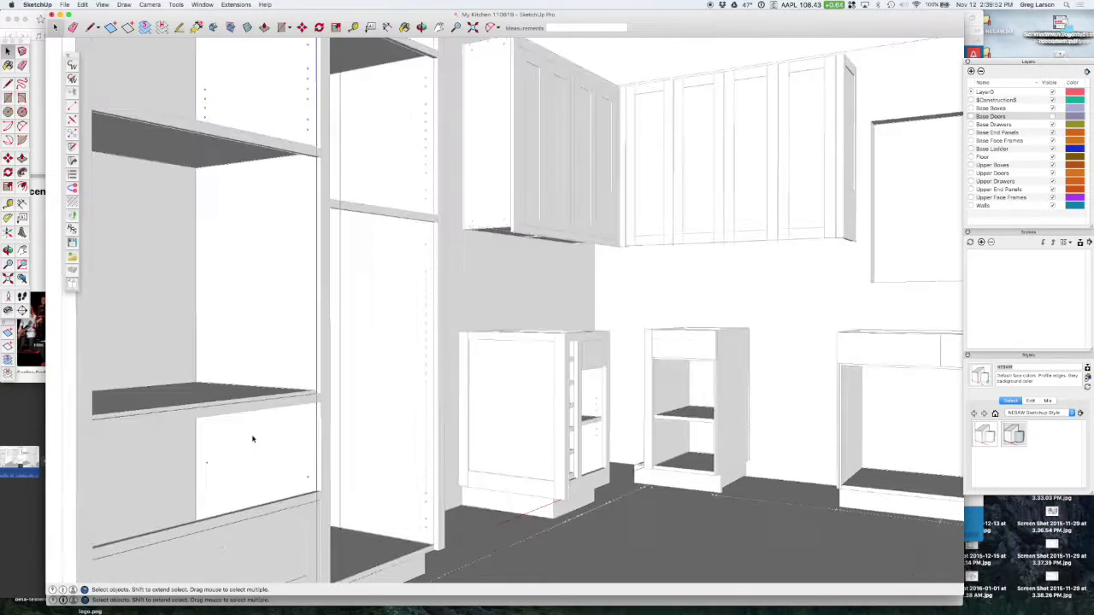
{"action": "left_click", "coordinate": [252, 439]}
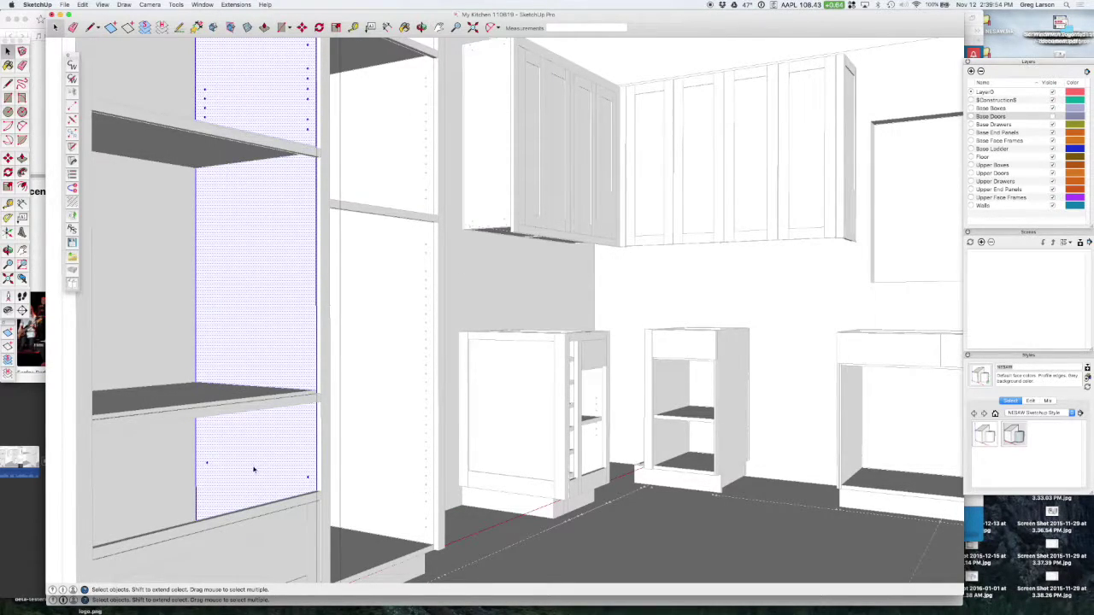
{"action": "left_click", "coordinate": [247, 28]}
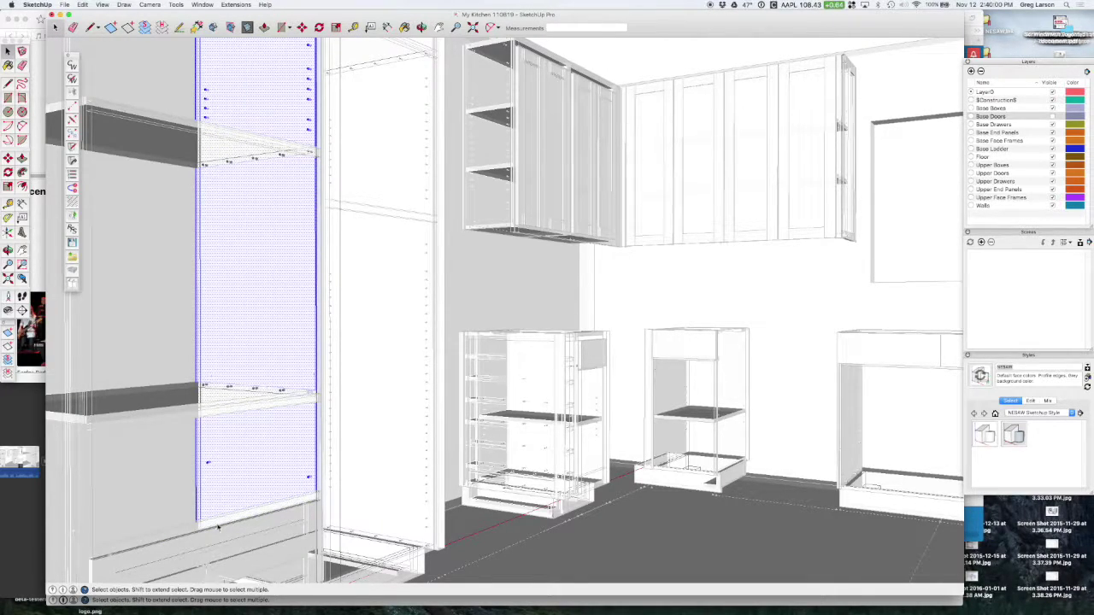
{"action": "scroll", "coordinate": [210, 492], "scroll_direction": "up", "scroll_amount": 5}
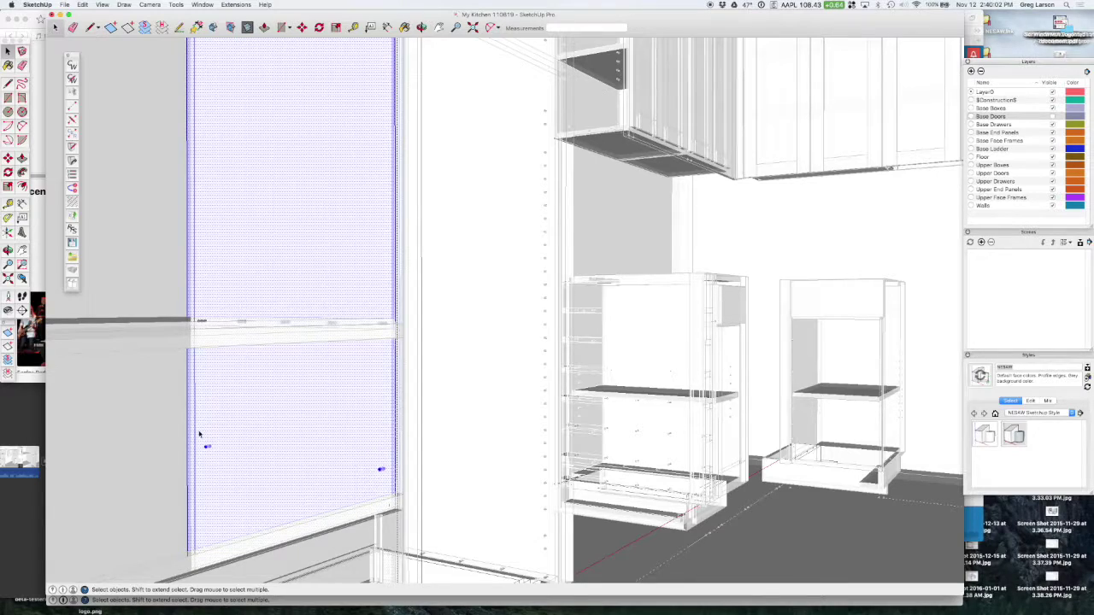
{"action": "left_click_drag", "start_coordinate": [202, 440], "coordinate": [224, 462]}
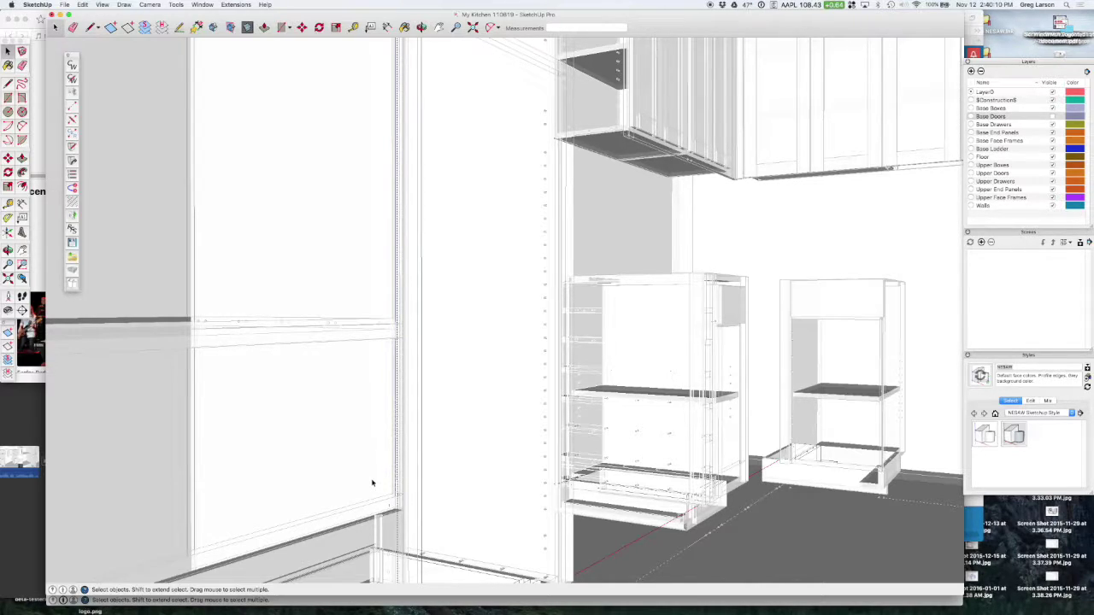
{"action": "scroll", "coordinate": [425, 481], "scroll_direction": "down", "scroll_amount": 5}
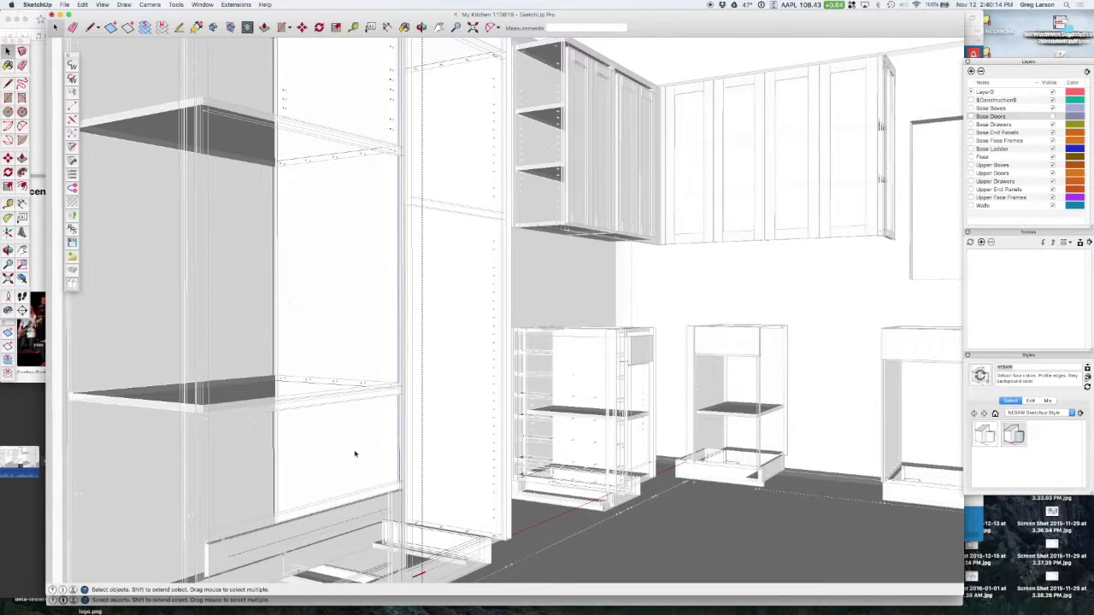
{"action": "left_click", "coordinate": [361, 452]}
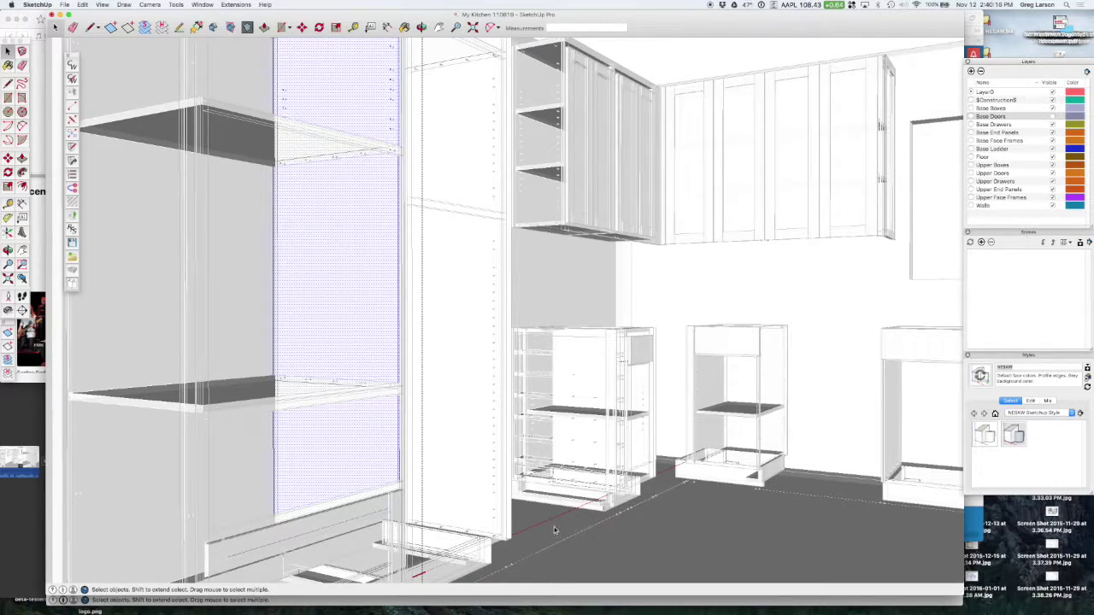
{"action": "left_click", "coordinate": [555, 530]}
Unlock the tall cabinet's outer side panel and delete the two leftover drawer holes above the bottom drawer.
{"action": "middle_click_drag", "start_coordinate": [412, 415], "coordinate": [171, 359]}
{"action": "scroll", "coordinate": [91, 398], "scroll_direction": "up", "scroll_amount": 10}
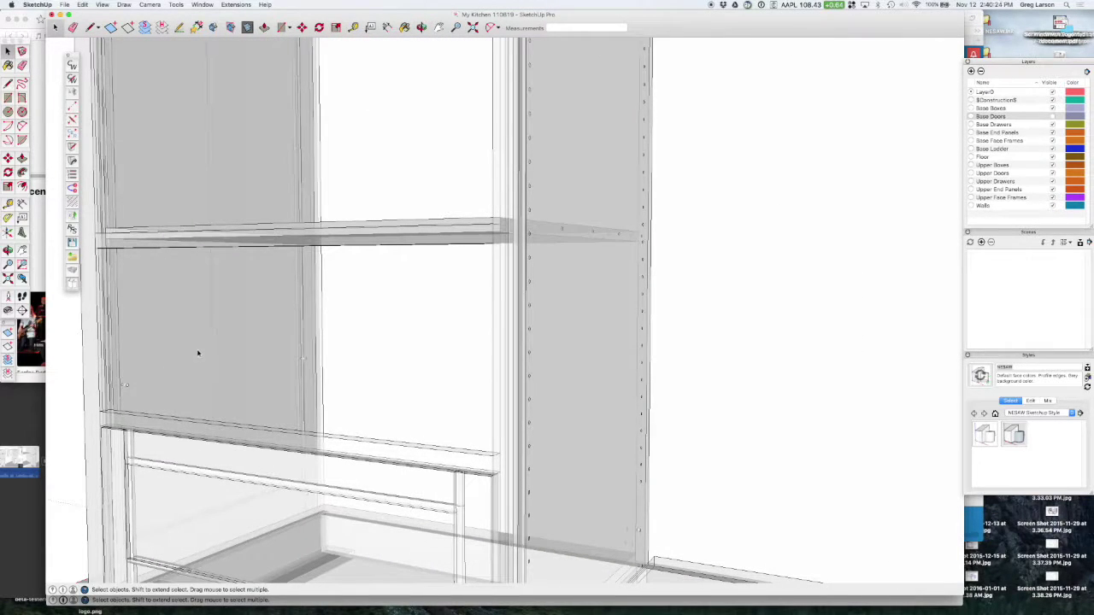
{"action": "left_click", "coordinate": [199, 353]}
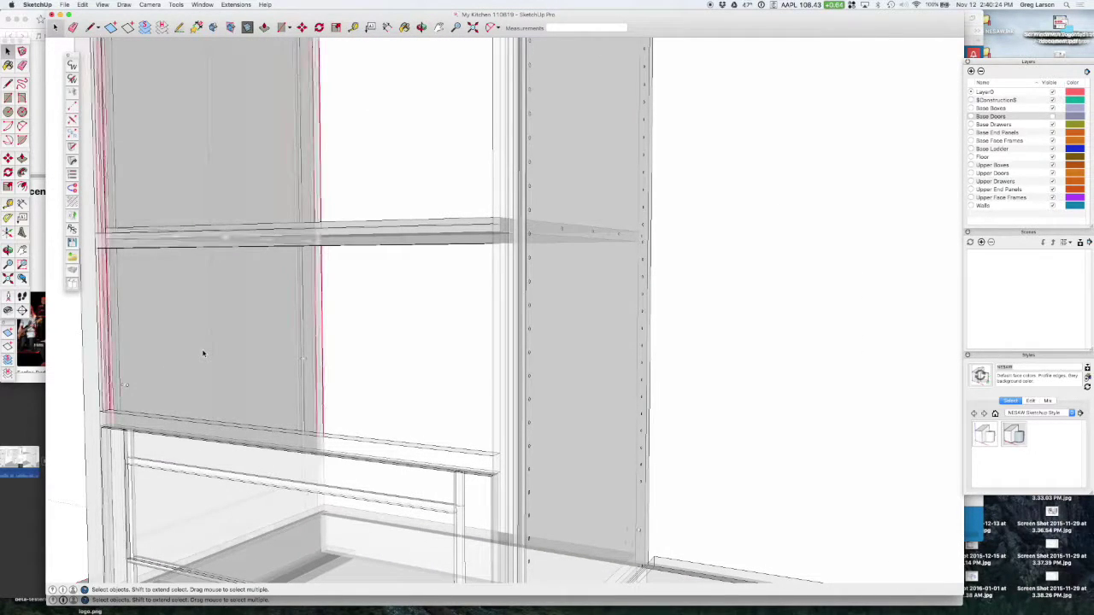
{"action": "right_click", "coordinate": [236, 360]}
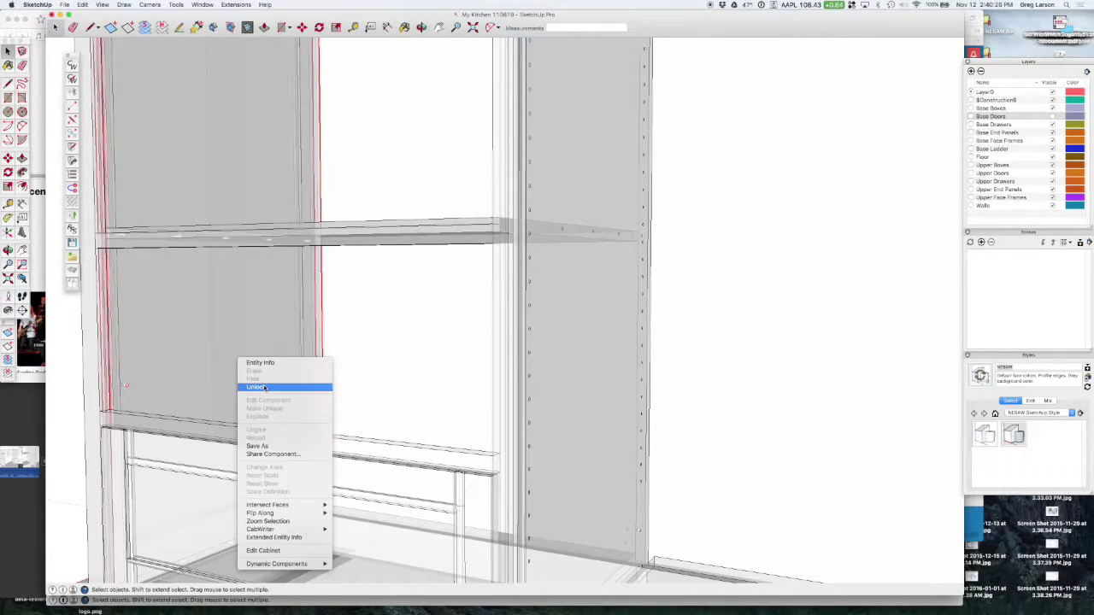
{"action": "left_click", "coordinate": [263, 386]}
{"action": "double_click", "coordinate": [290, 365]}
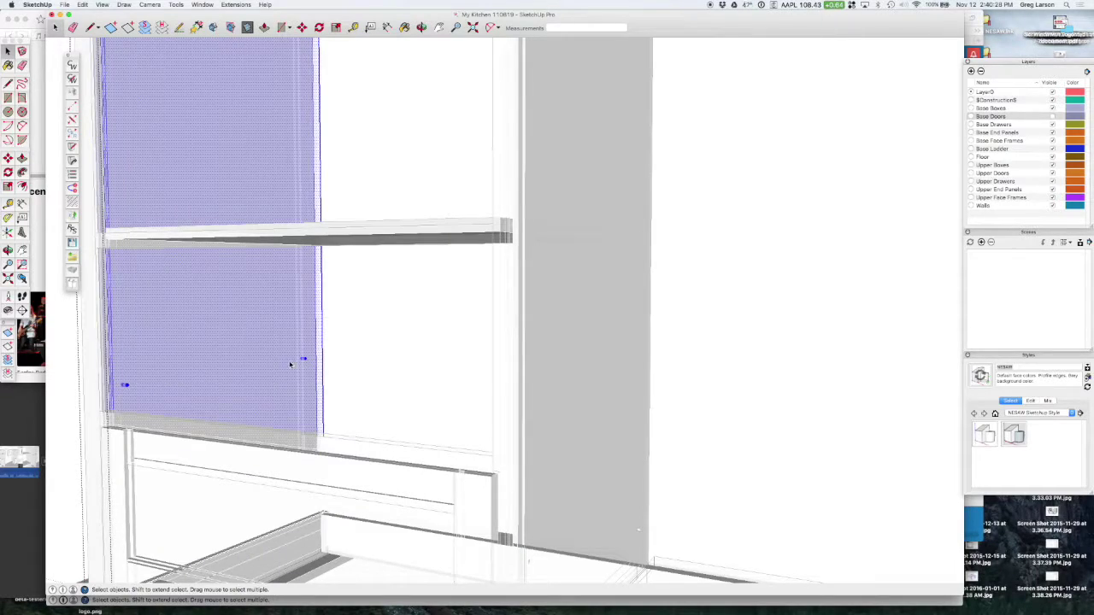
{"action": "left_click", "coordinate": [315, 380]}
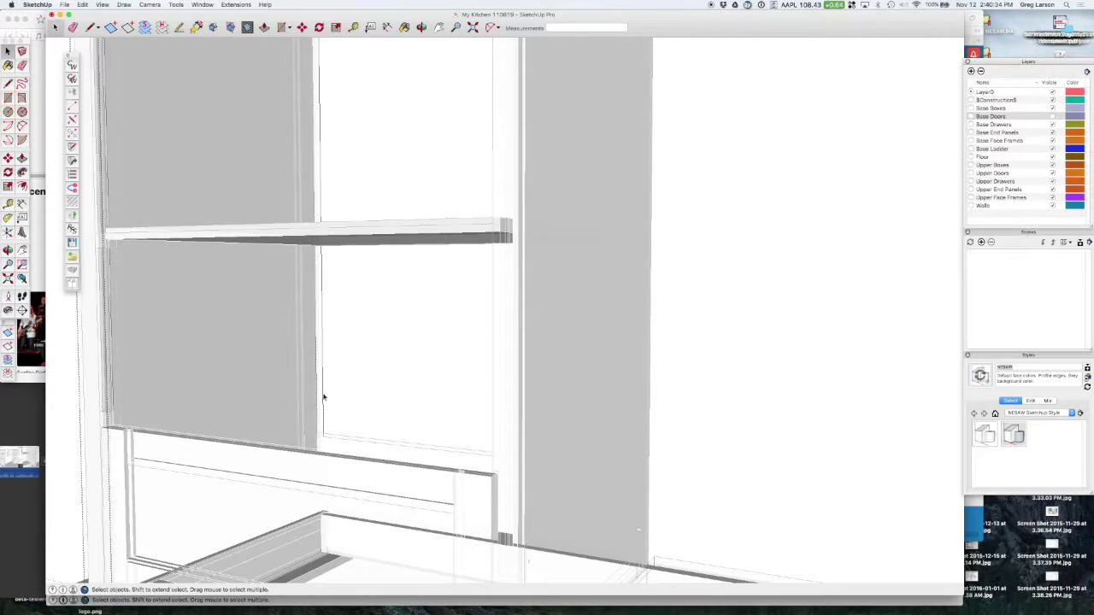
Turn off X-ray faces and draw a rectangle covering the tall cabinet's opening above the bottom drawer.
{"action": "scroll", "coordinate": [720, 403], "scroll_direction": "down", "scroll_amount": 6}
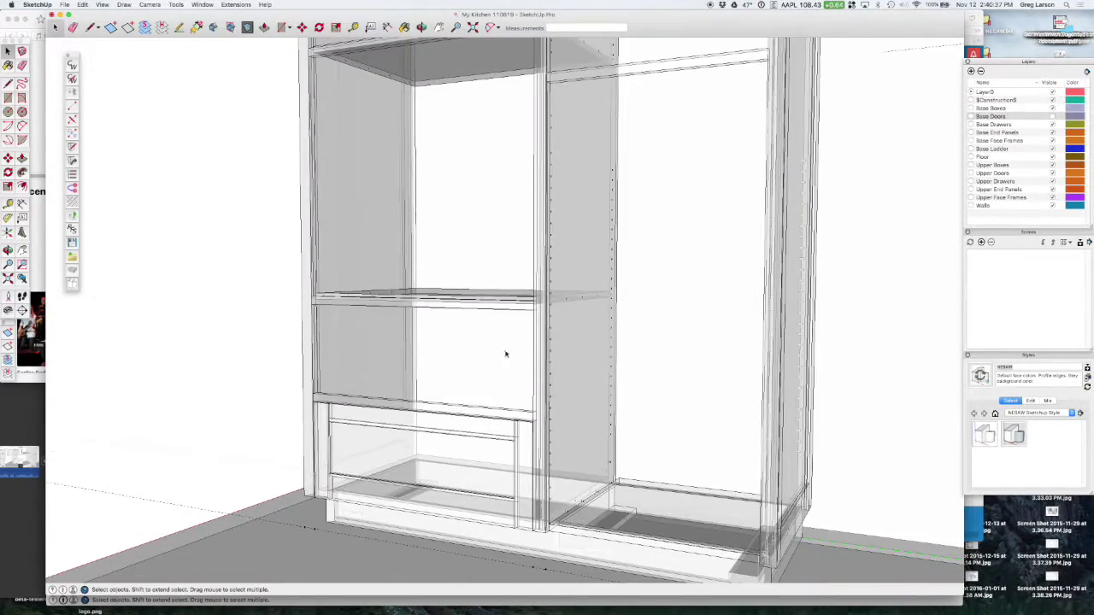
{"action": "middle_click_drag", "start_coordinate": [505, 354], "coordinate": [712, 348]}
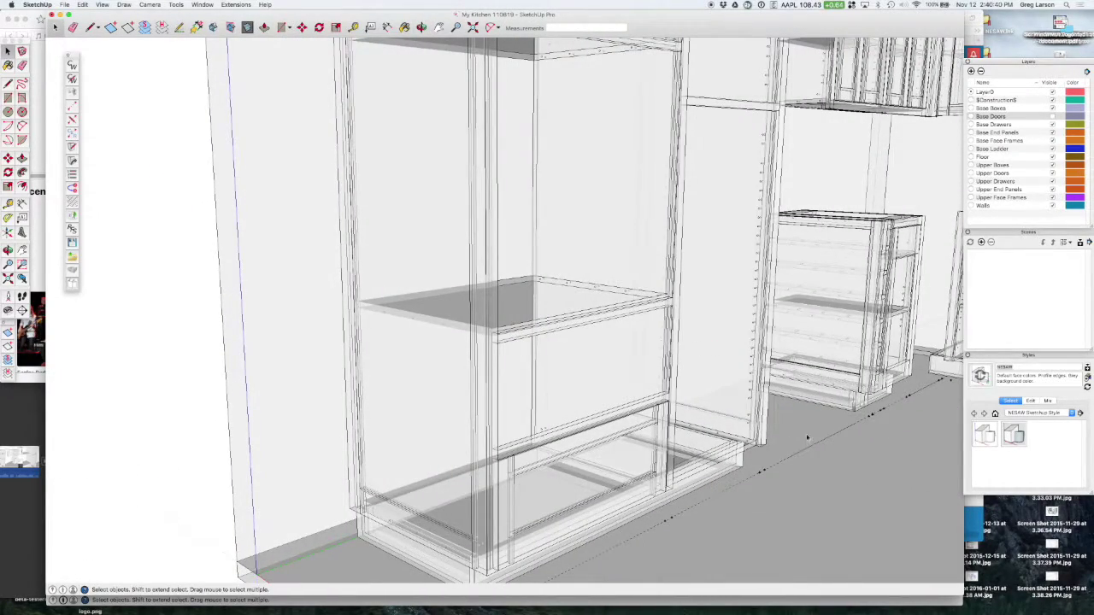
{"action": "left_click", "coordinate": [247, 28]}
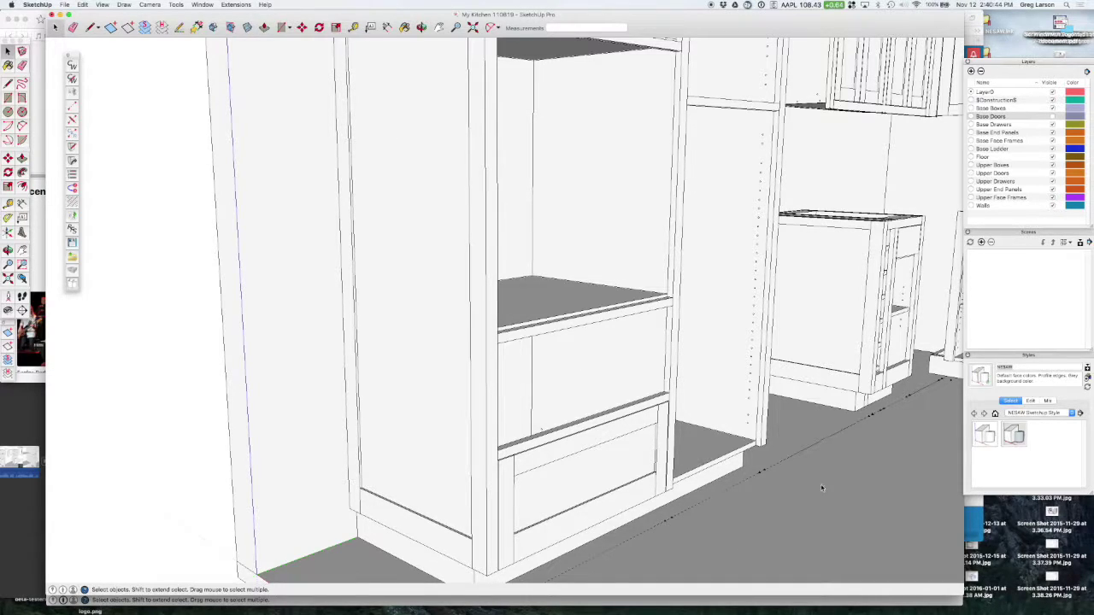
{"action": "scroll", "coordinate": [765, 488], "scroll_direction": "up", "scroll_amount": 4}
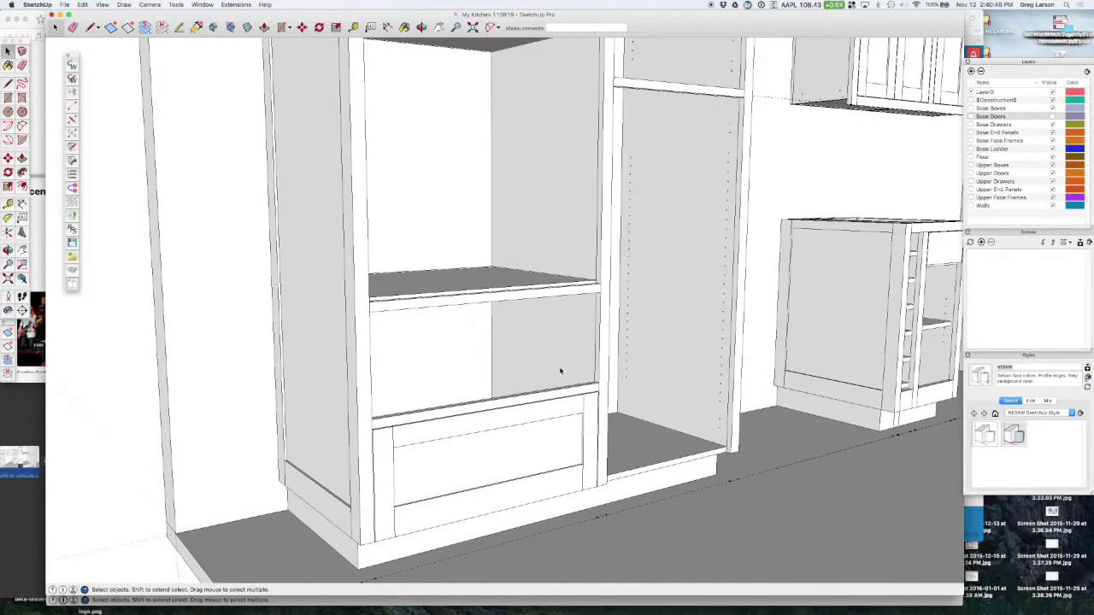
{"action": "key", "text": "r"}
{"action": "left_click", "coordinate": [374, 308]}
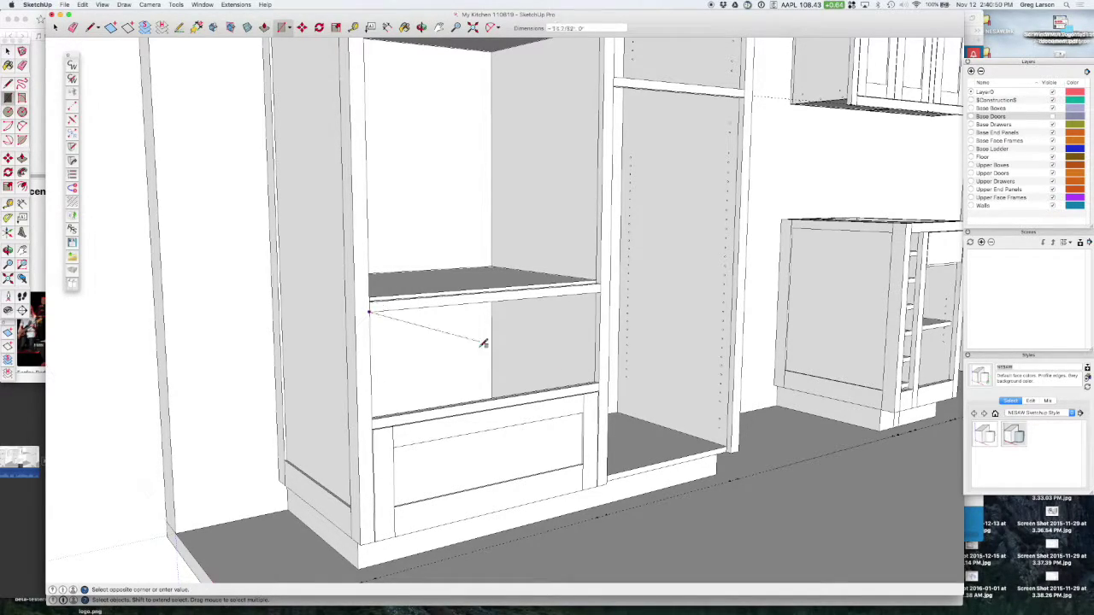
{"action": "left_click", "coordinate": [601, 382]}
{"action": "key", "text": "space"}
Insert two doors on the rectangular face above the bottom drawer and delete the leftover face.
{"action": "left_click", "coordinate": [506, 343]}
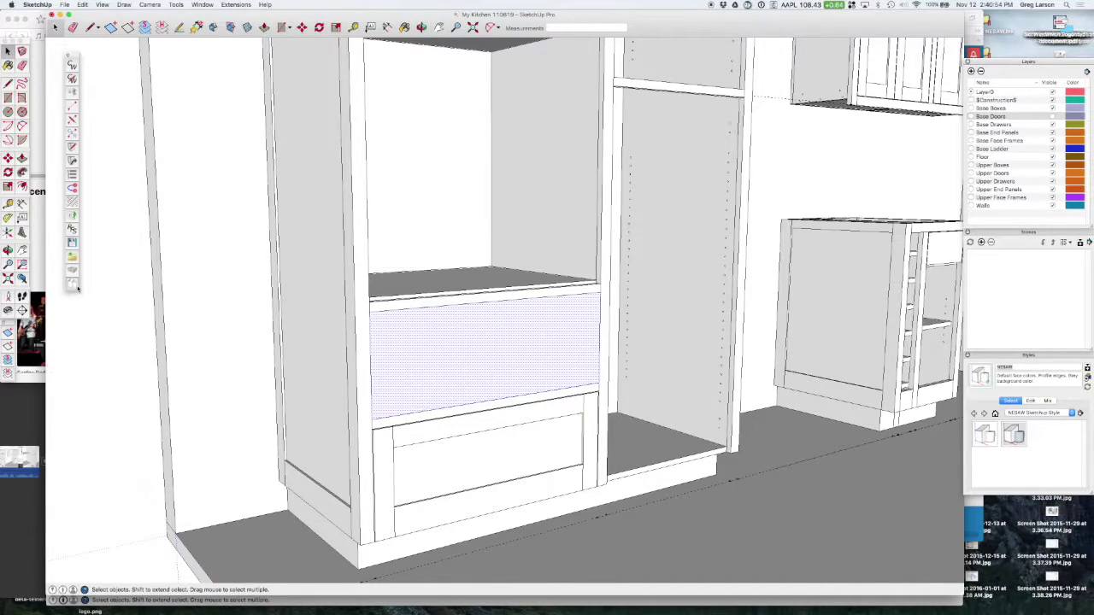
{"action": "double_click", "coordinate": [500, 320]}
{"action": "left_click", "coordinate": [580, 164]}
{"action": "left_click", "coordinate": [579, 178]}
{"action": "left_click", "coordinate": [581, 200]}
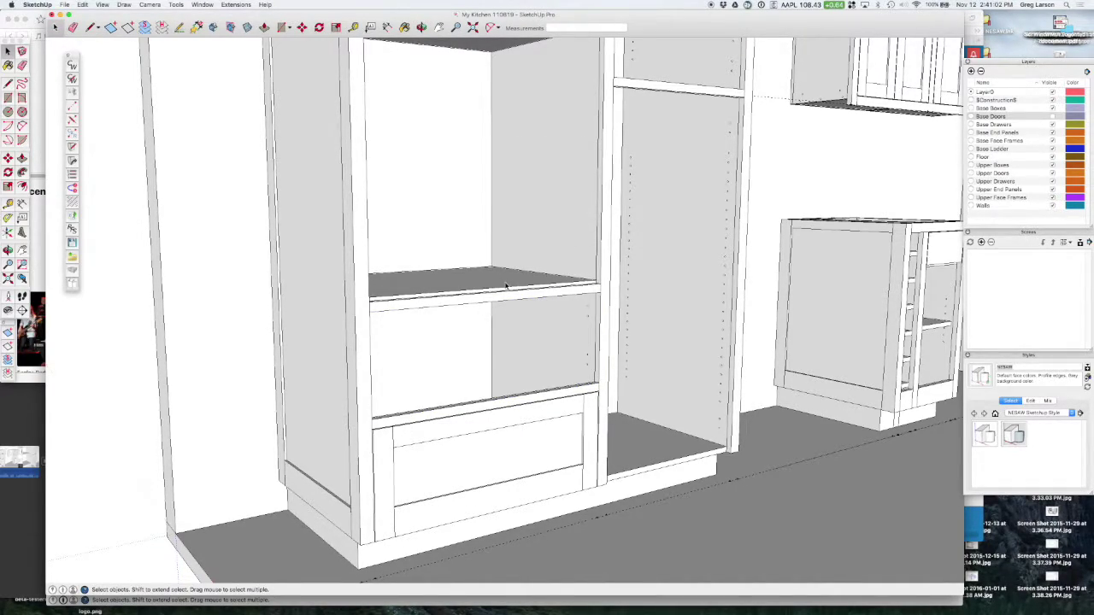
Check the new holes in the opening above the bottom drawer, and make the Base Doors layer visible.
{"action": "middle_click_drag", "start_coordinate": [537, 330], "coordinate": [288, 300]}
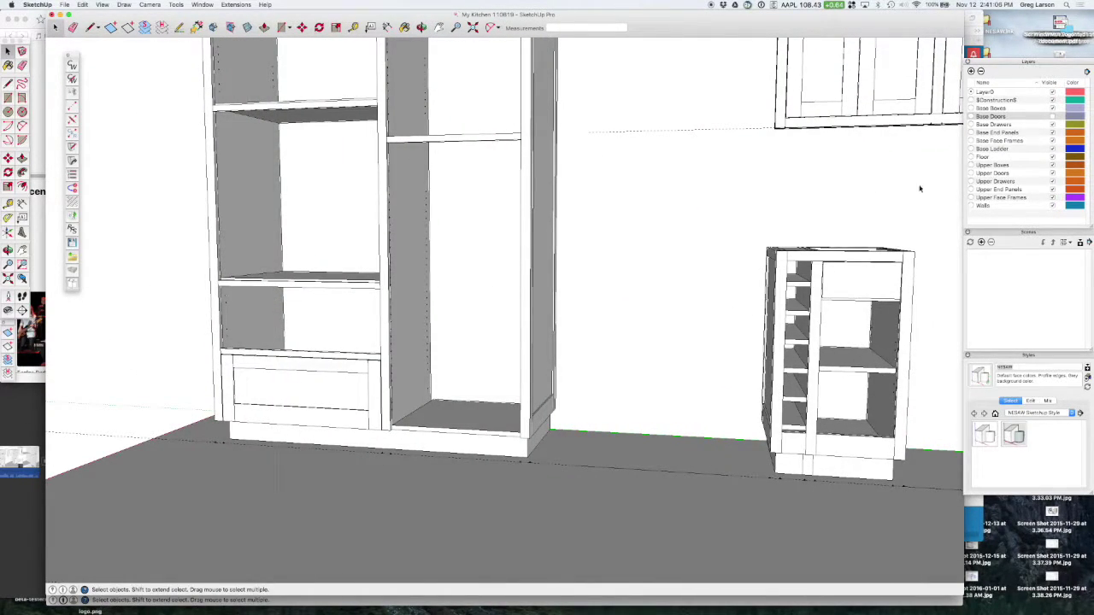
{"action": "left_click", "coordinate": [1053, 117]}
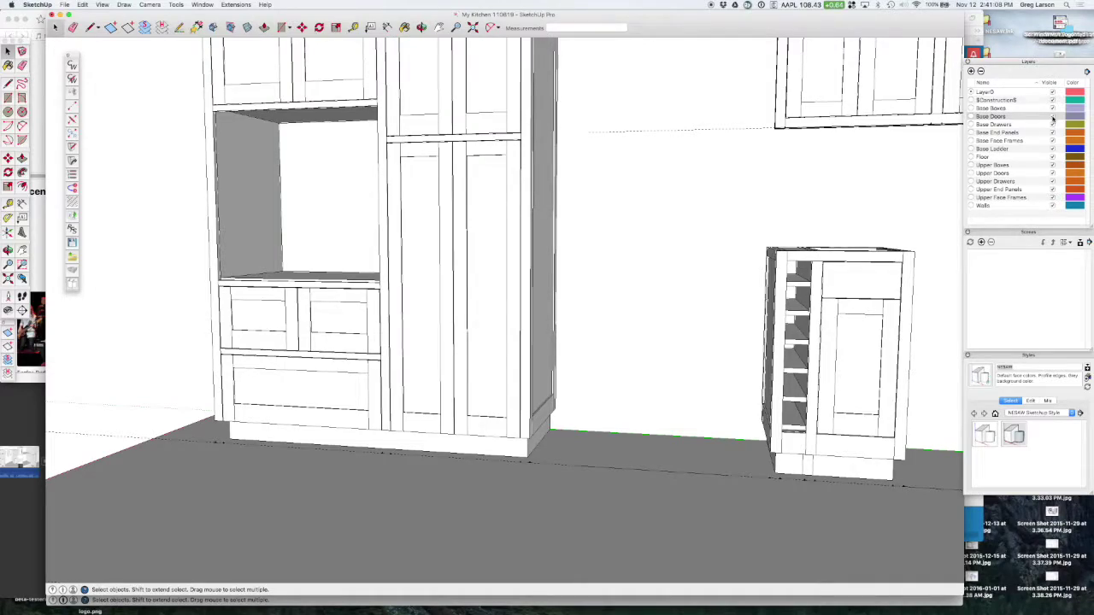
{"action": "middle_click_drag", "start_coordinate": [330, 311], "coordinate": [605, 51]}
{"action": "scroll", "coordinate": [584, 74], "scroll_direction": "up", "scroll_amount": 3}
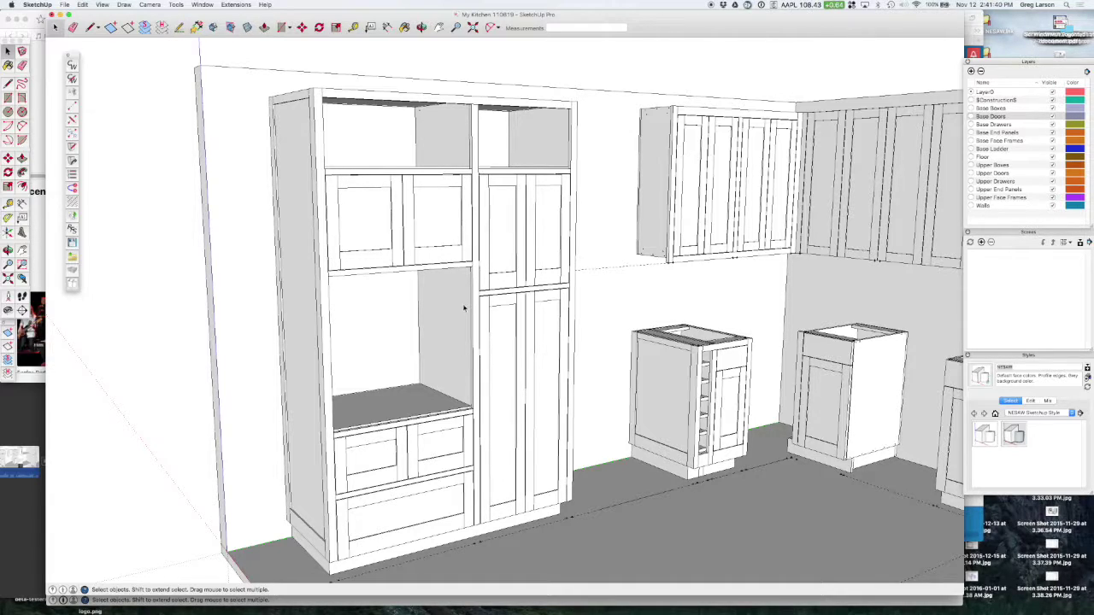
{"action": "scroll", "coordinate": [477, 309], "scroll_direction": "down", "scroll_amount": 2}
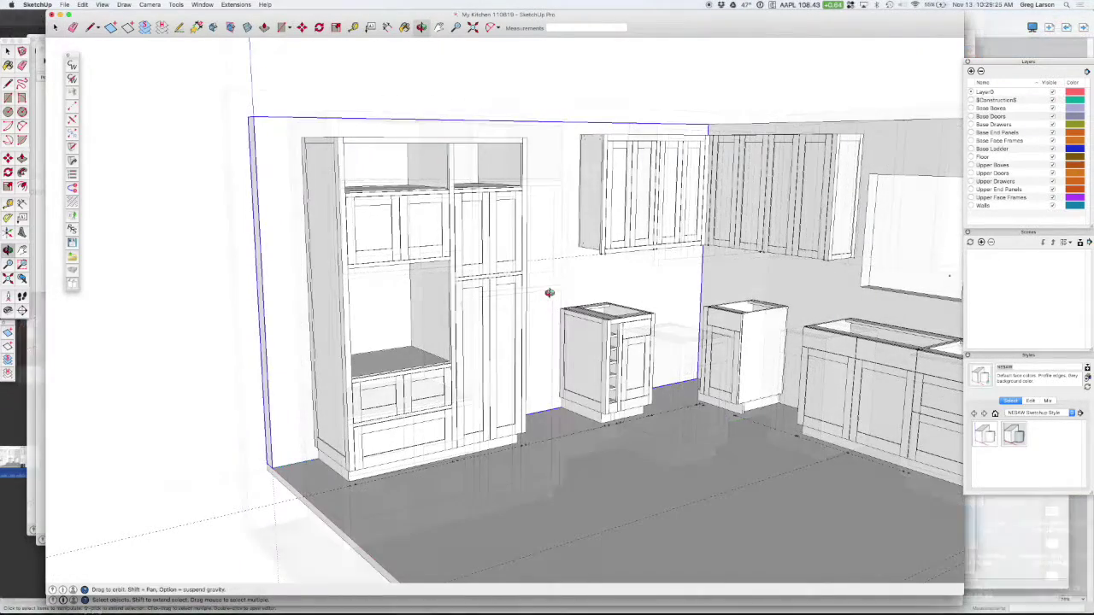
{"action": "mouse_move", "coordinate": [549, 293]}
{"action": "left_mouse_down"}
{"action": "mouse_move", "coordinate": [575, 306]}
{"action": "mouse_move", "coordinate": [556, 306]}
{"action": "left_mouse_up"}
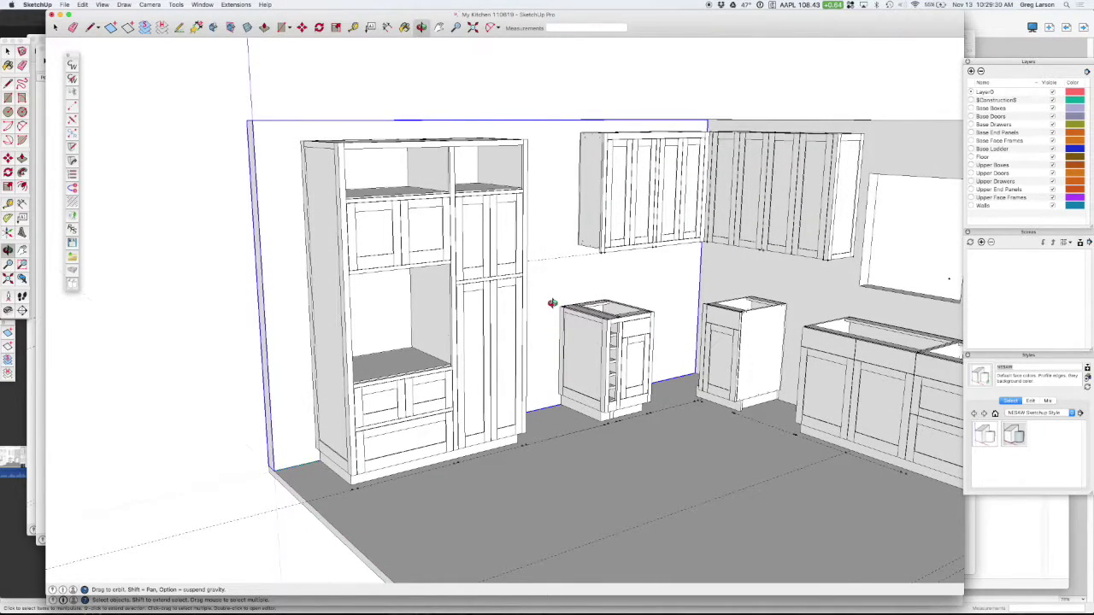
{"action": "key", "text": "space"}
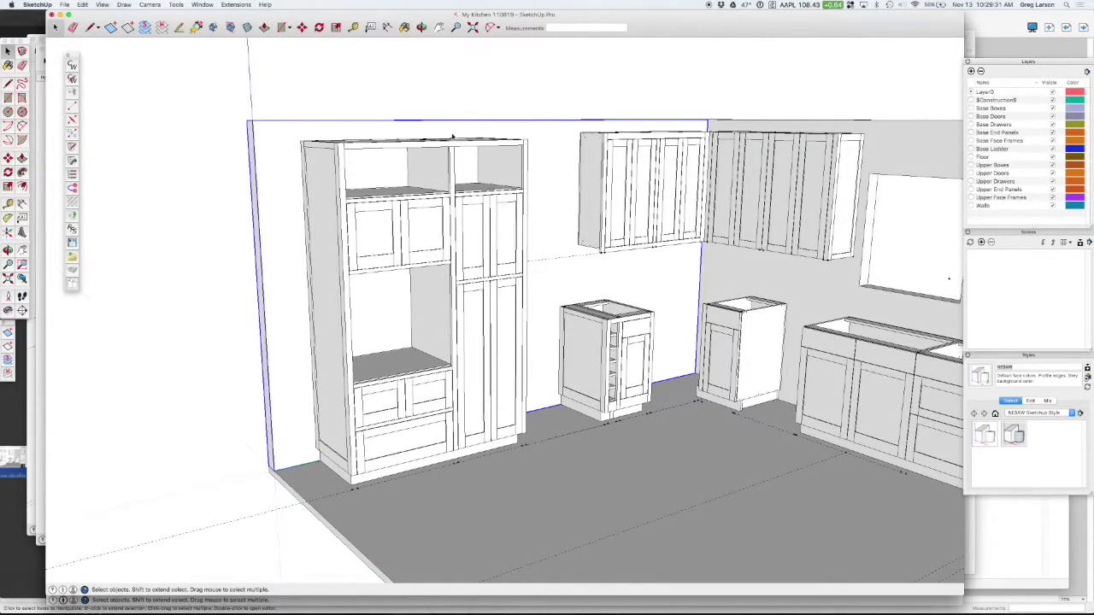
Draw a rectangle across the tall cabinet's upper right opening from corner to corner, and undo it.
{"action": "scroll", "coordinate": [461, 136], "scroll_direction": "up", "scroll_amount": 5}
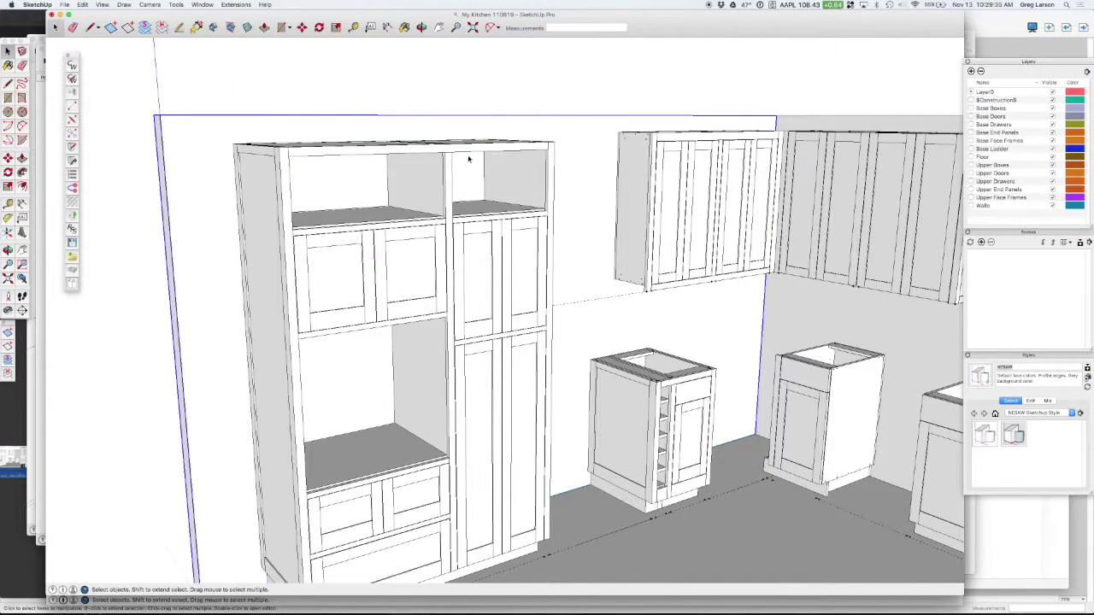
{"action": "key", "text": "r"}
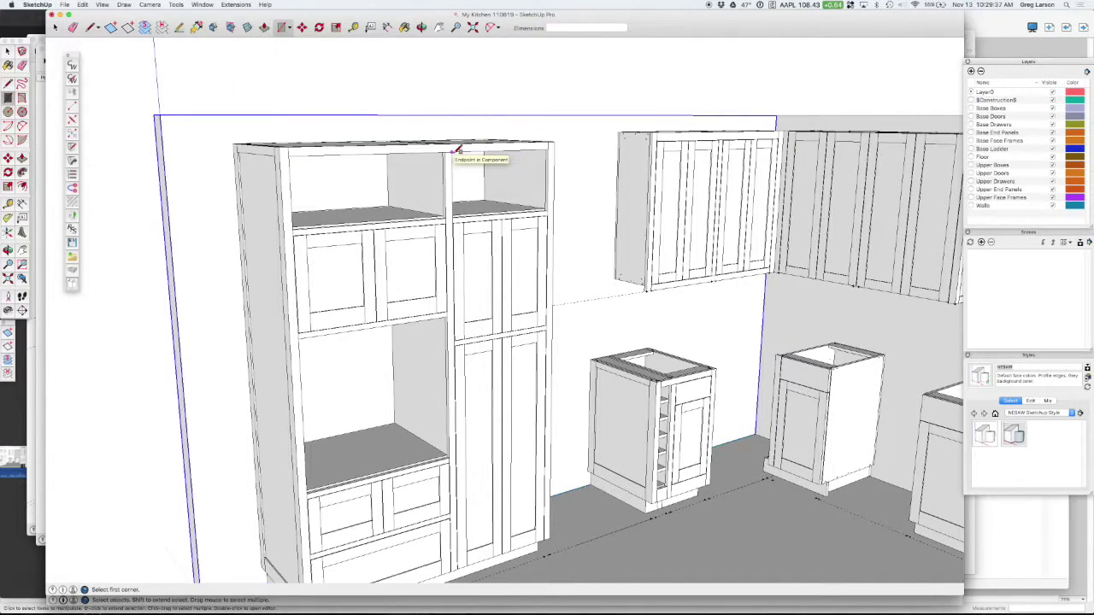
{"action": "left_click", "coordinate": [453, 151]}
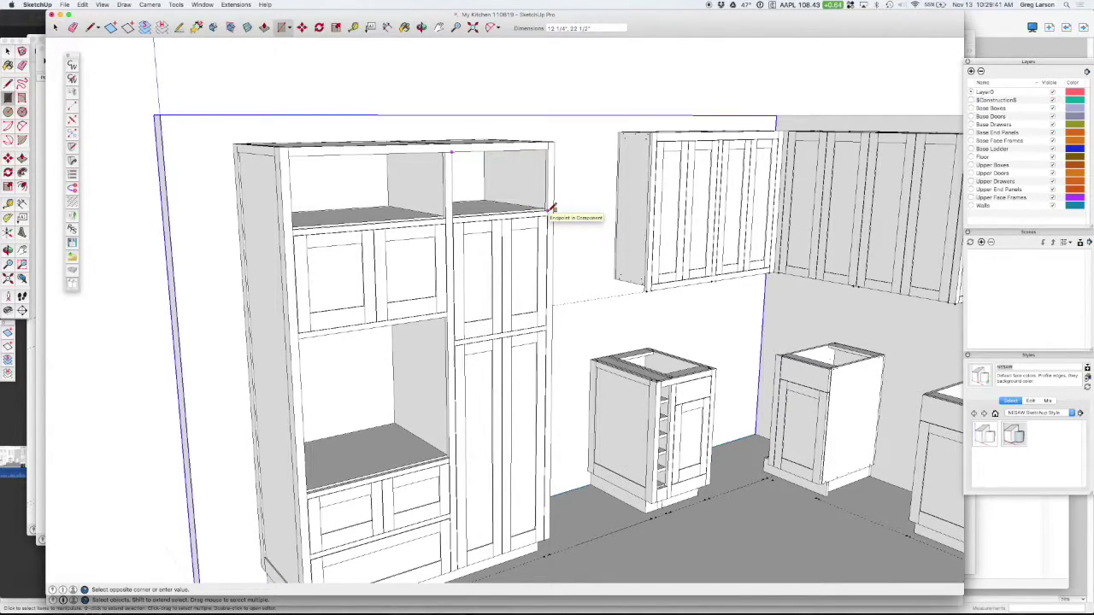
{"action": "left_click", "coordinate": [553, 208]}
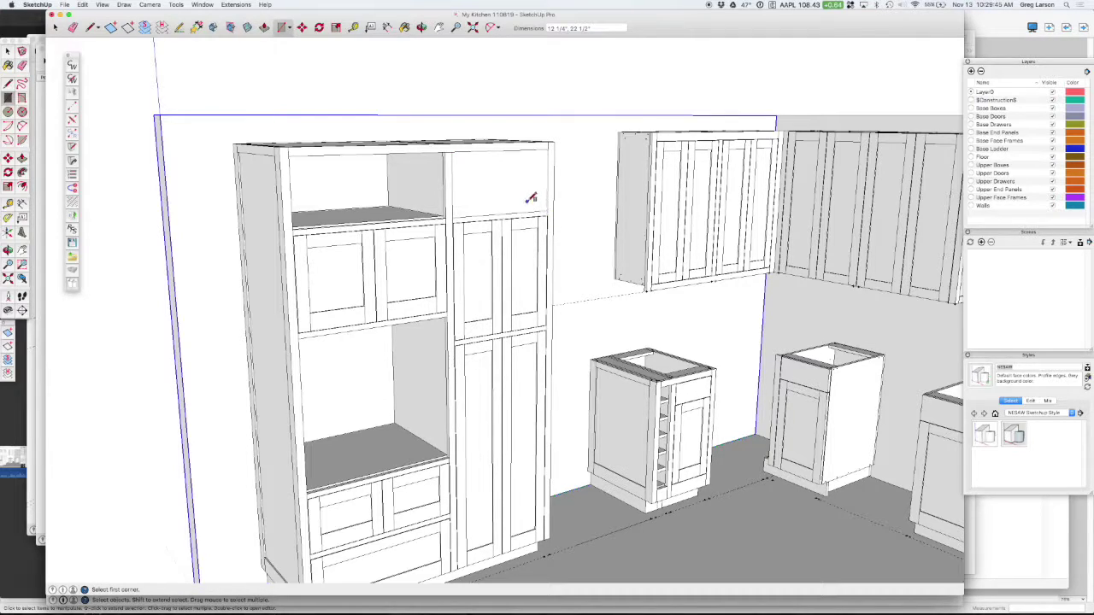
{"action": "key", "text": "super+z"}
Review the Face Frame stile, rail and drawer front dimensions in the CabWriter settings, and close the settings.
{"action": "scroll", "coordinate": [505, 189], "scroll_direction": "down", "scroll_amount": 3}
{"action": "mouse_move", "coordinate": [486, 242]}
{"action": "middle_mouse_down"}
{"action": "mouse_move", "coordinate": [513, 236]}
{"action": "mouse_move", "coordinate": [496, 258]}
{"action": "middle_mouse_up"}
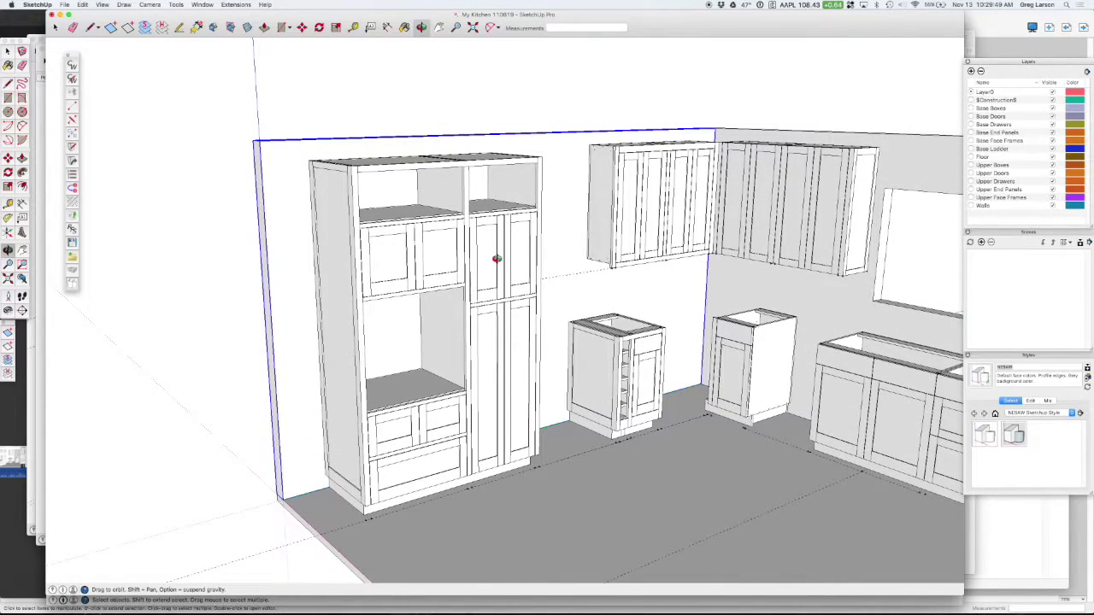
{"action": "key", "text": "r"}
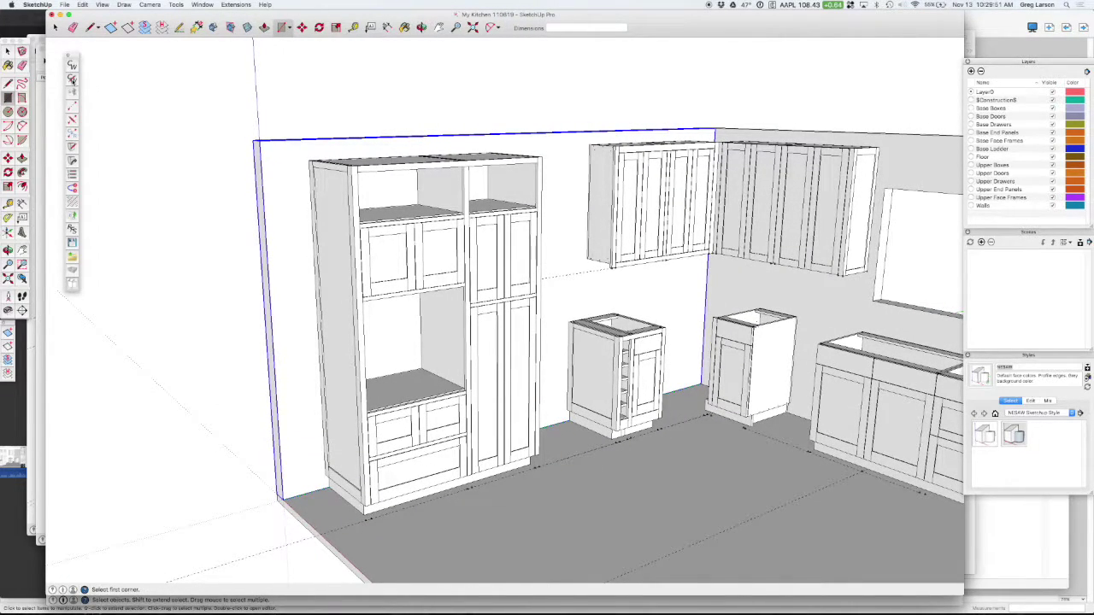
{"action": "left_click", "coordinate": [72, 79]}
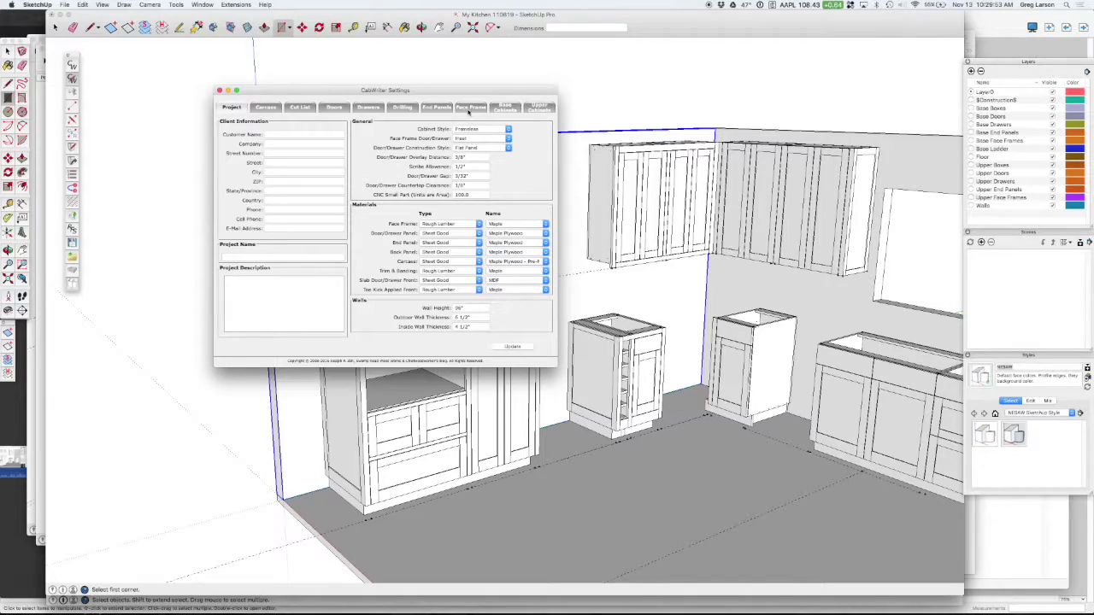
{"action": "left_click", "coordinate": [469, 107]}
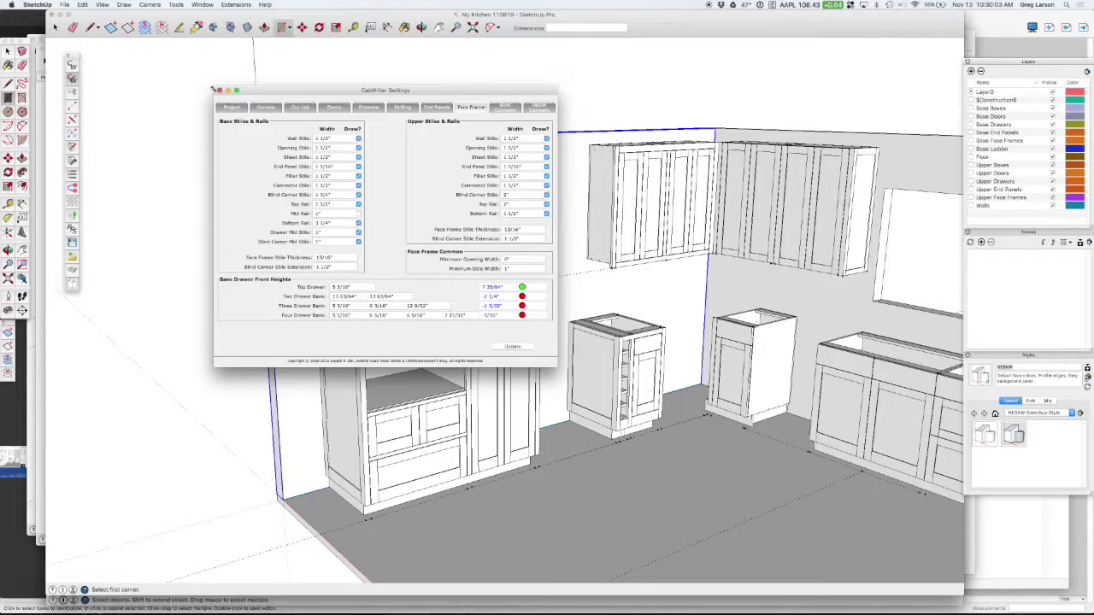
{"action": "left_click", "coordinate": [219, 90]}
{"action": "key", "text": "space"}
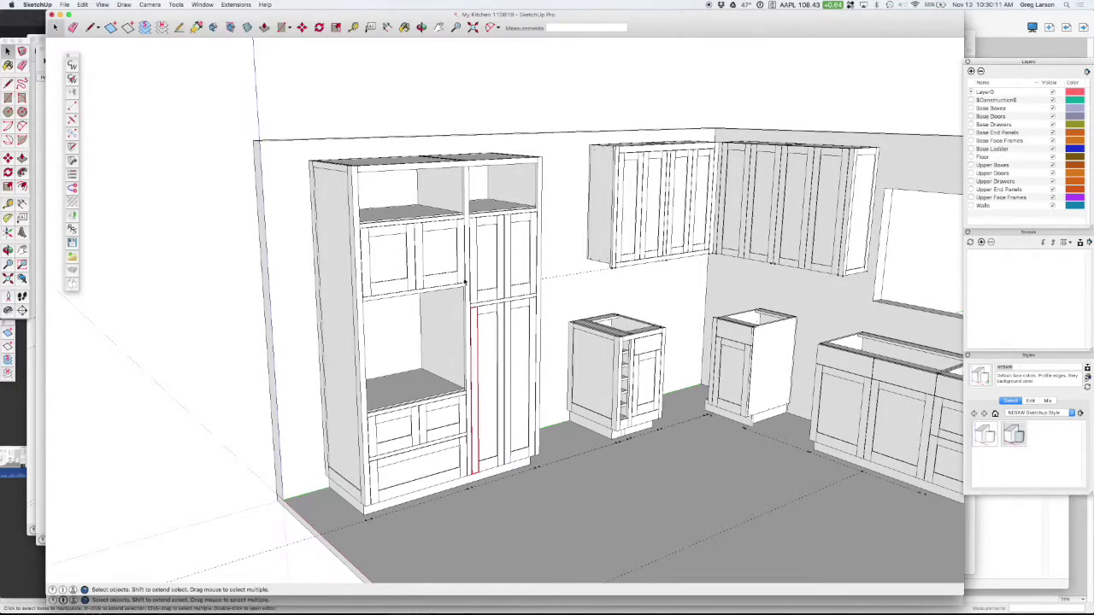
Turn off drawing of the base Mid Rail in the CabWriter Face Frame settings and close the settings.
{"action": "left_click", "coordinate": [72, 160]}
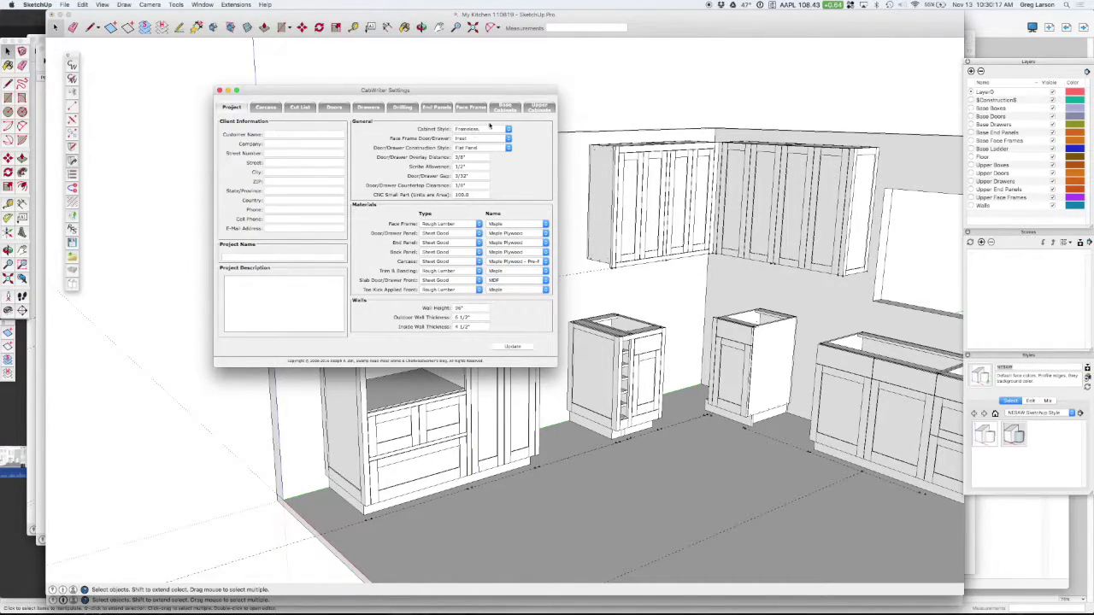
{"action": "left_click", "coordinate": [469, 108]}
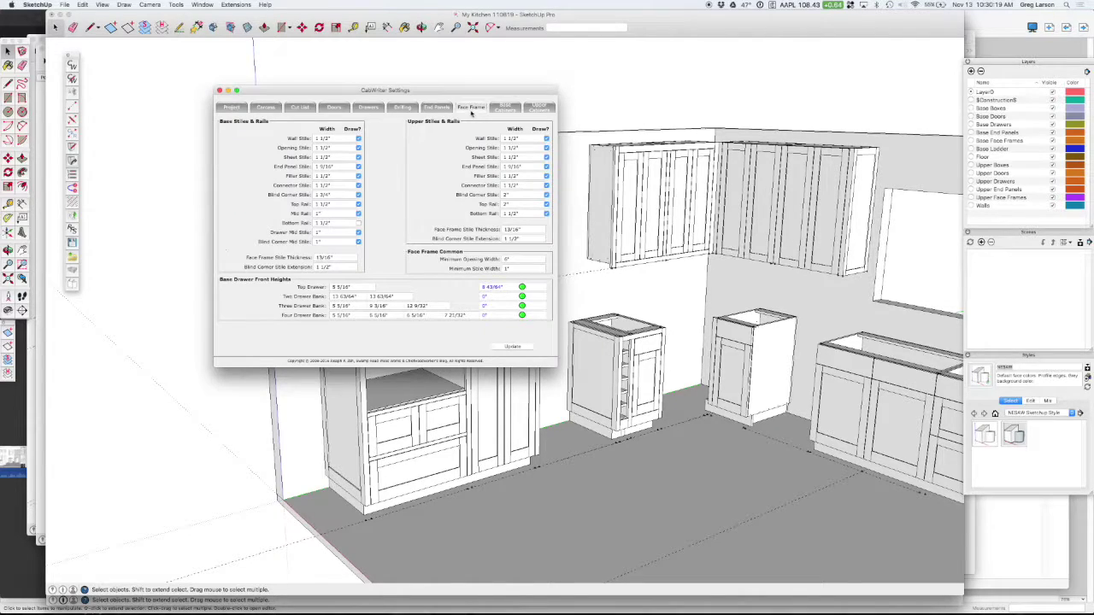
{"action": "left_click", "coordinate": [359, 214]}
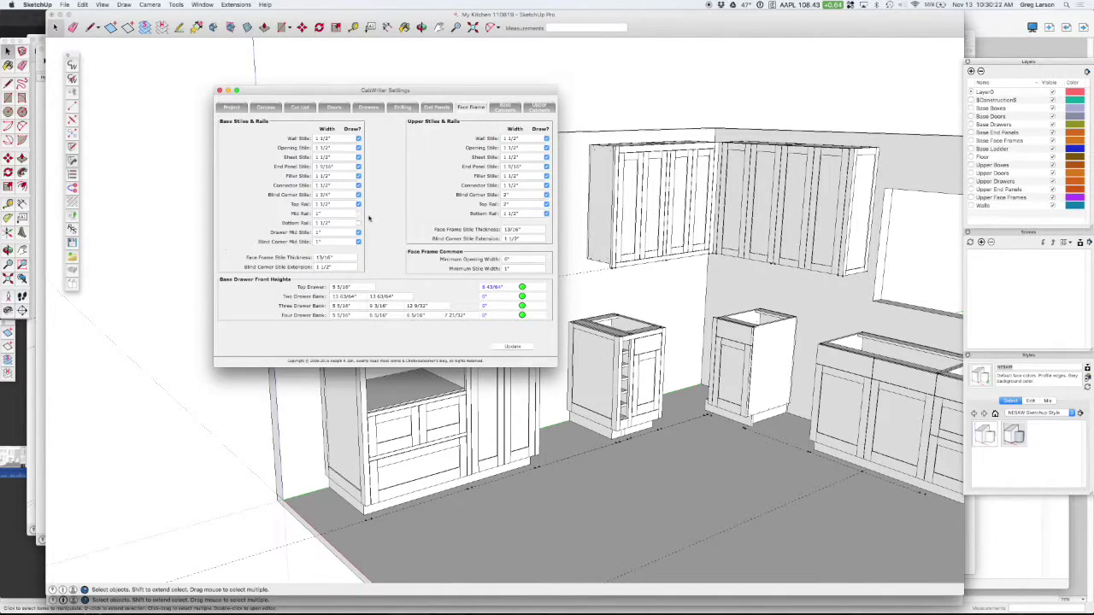
{"action": "left_click", "coordinate": [220, 91]}
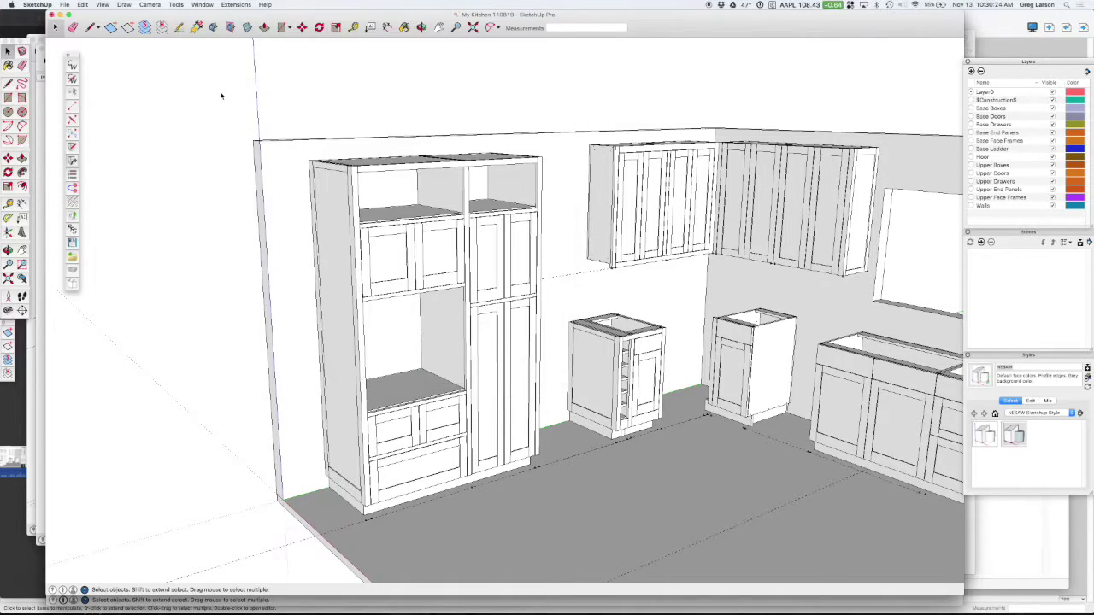
Re-draw the selected tall cabinet through CabWriter without using its stored defaults.
{"action": "right_click", "coordinate": [468, 241]}
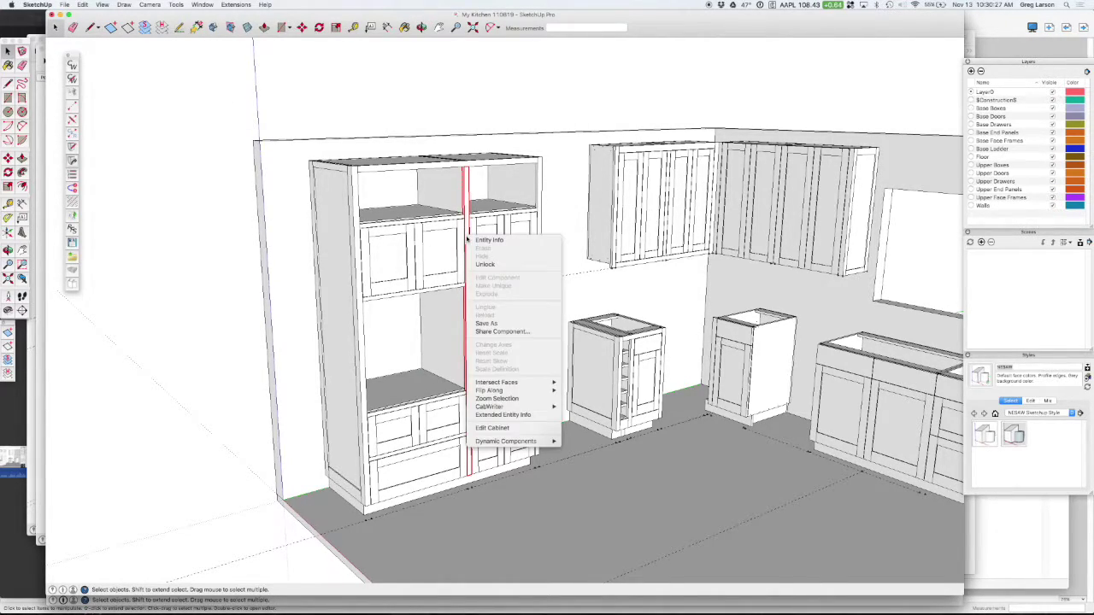
{"action": "mouse_move", "coordinate": [515, 408]}
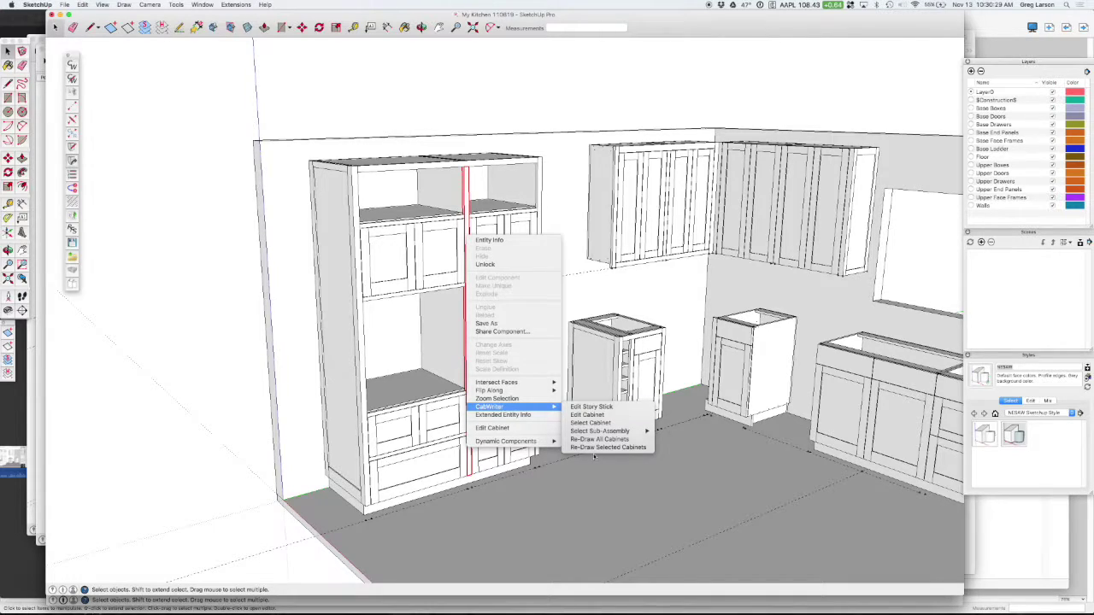
{"action": "left_click", "coordinate": [608, 447]}
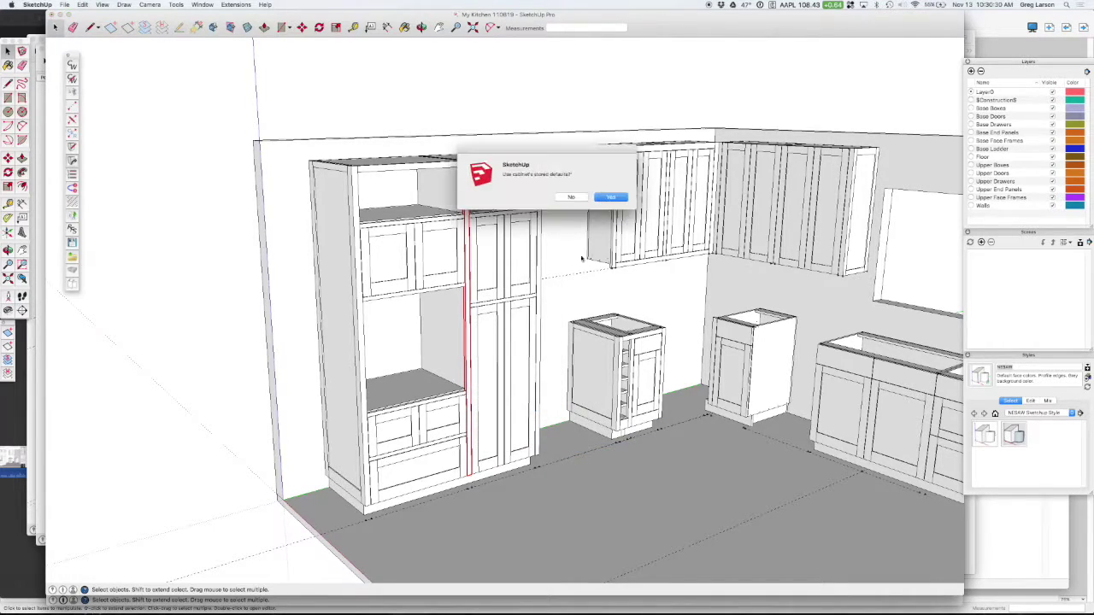
{"action": "left_click", "coordinate": [572, 198]}
{"action": "left_click", "coordinate": [601, 200]}
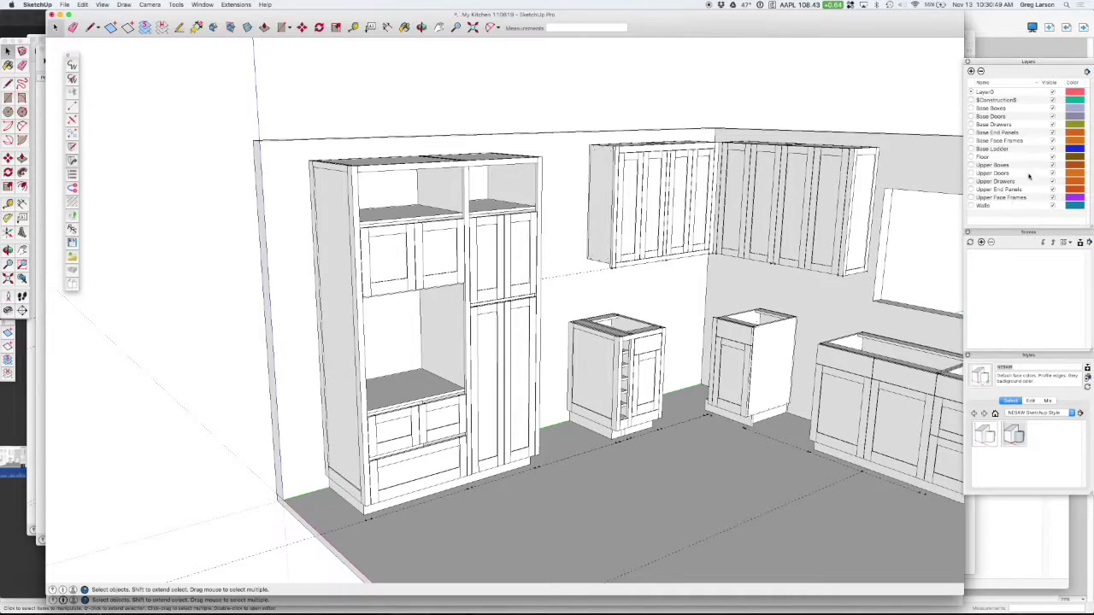
Select the tall cabinet's Doors sub-assembly, unlock all the doors and delete them.
{"action": "right_click", "coordinate": [480, 223]}
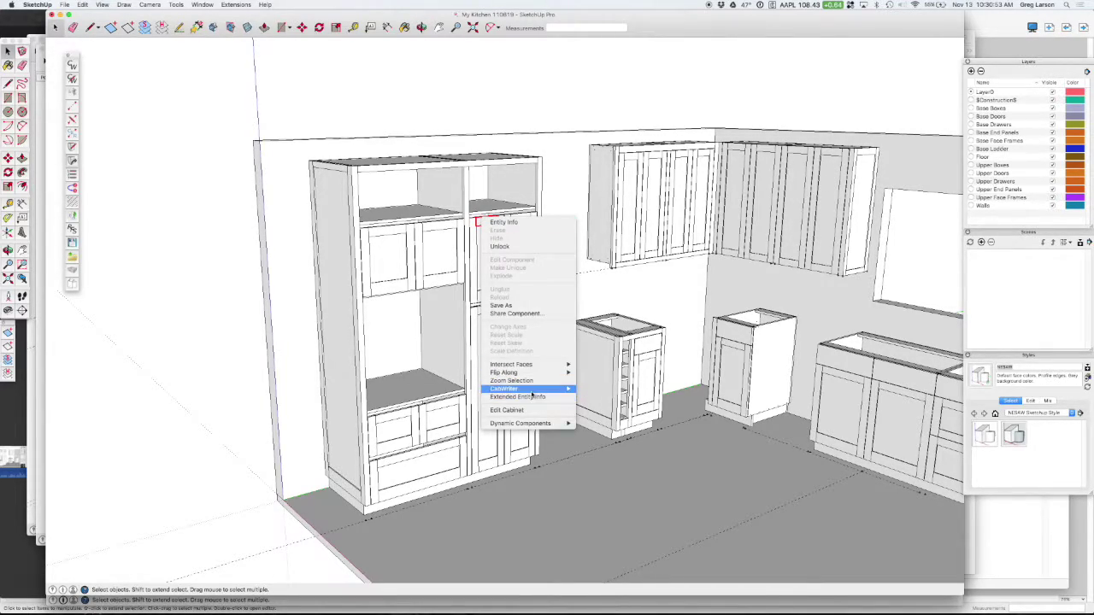
{"action": "mouse_move", "coordinate": [530, 390]}
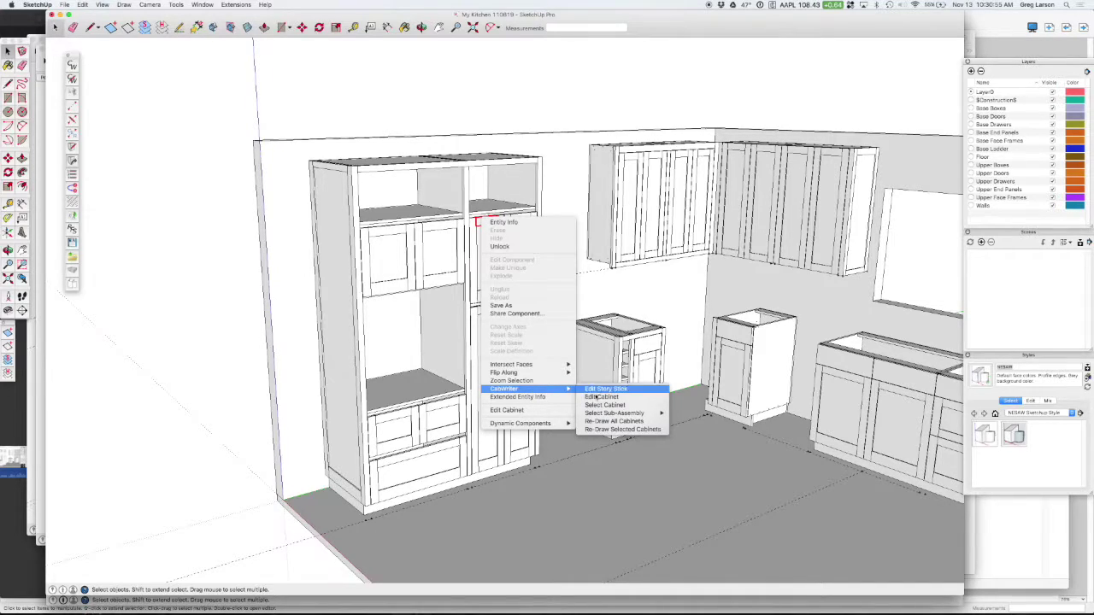
{"action": "mouse_move", "coordinate": [608, 414]}
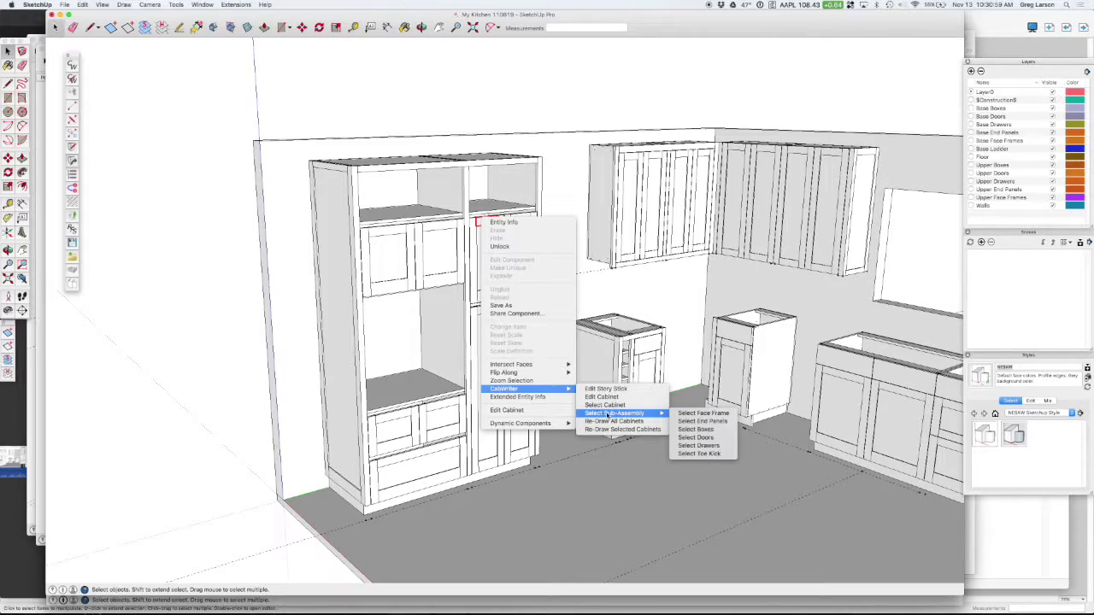
{"action": "left_click", "coordinate": [698, 438]}
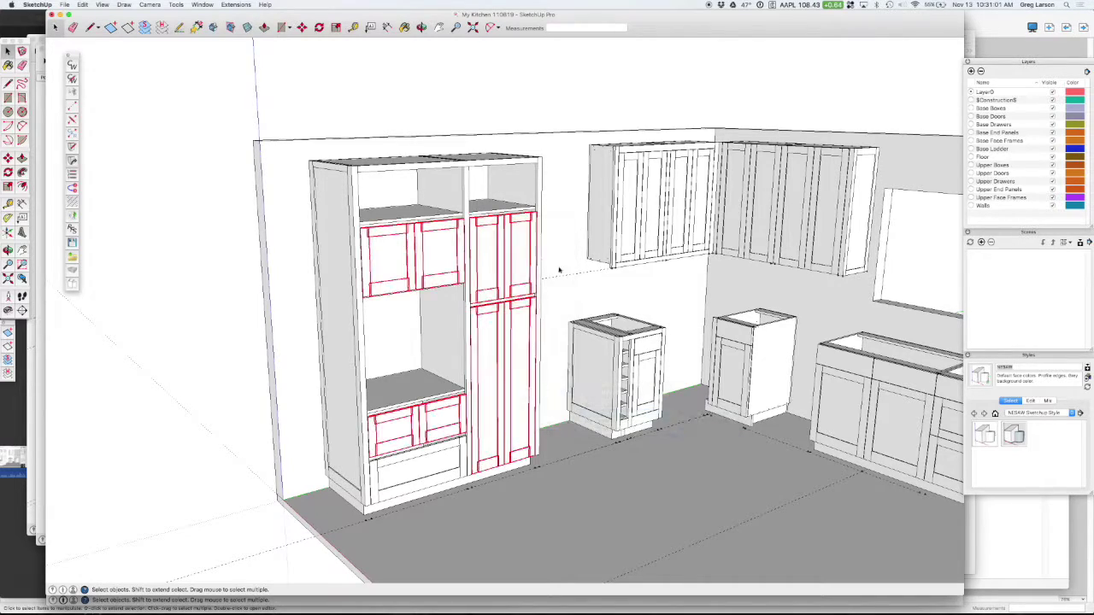
{"action": "right_click", "coordinate": [505, 249]}
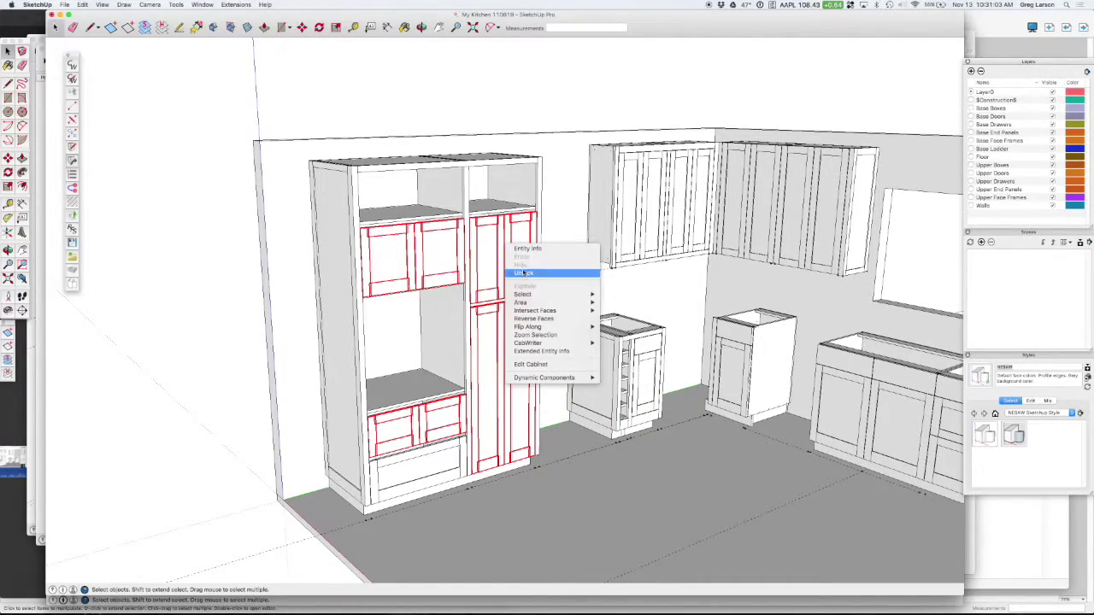
{"action": "left_click", "coordinate": [523, 273]}
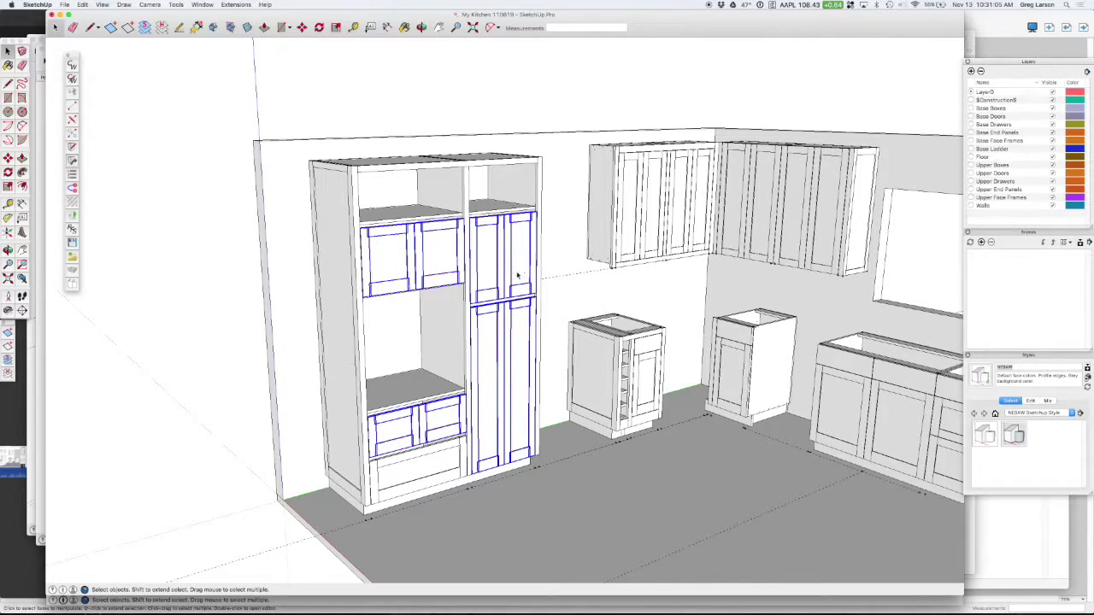
{"action": "key", "text": "Delete"}
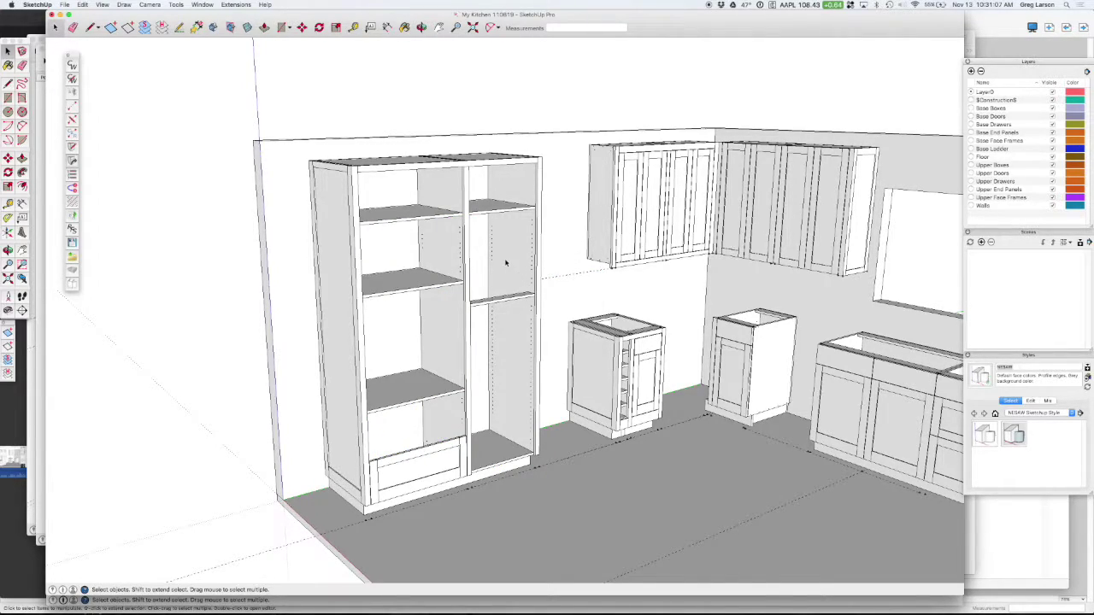
Unlock the right side panel of the tall cabinet's right-hand box and open it for editing.
{"action": "scroll", "coordinate": [518, 163], "scroll_direction": "up", "scroll_amount": 3}
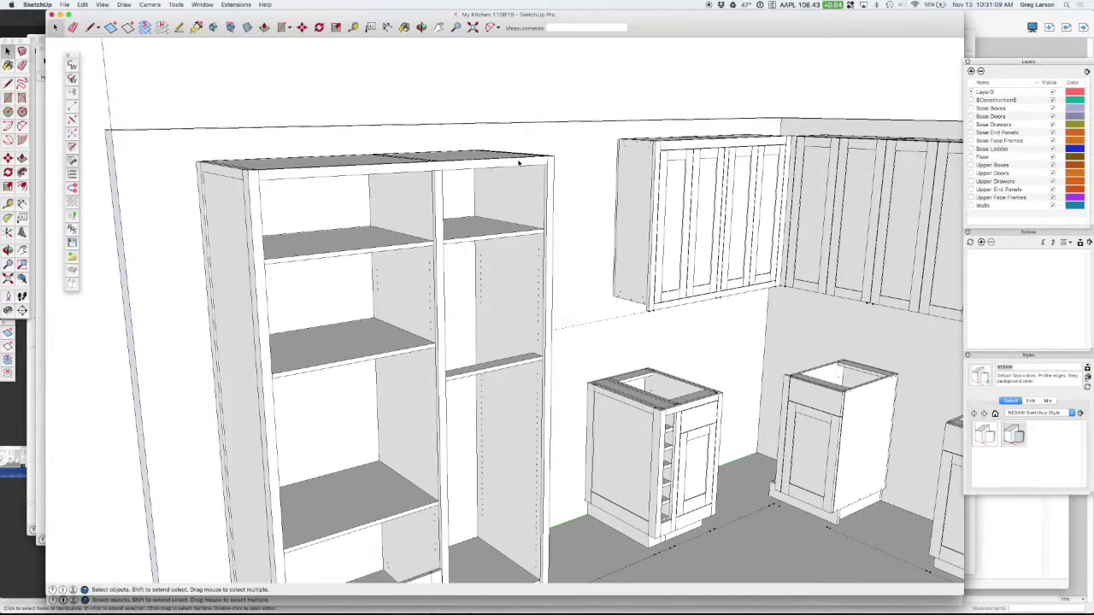
{"action": "scroll", "coordinate": [519, 163], "scroll_direction": "up", "scroll_amount": 2}
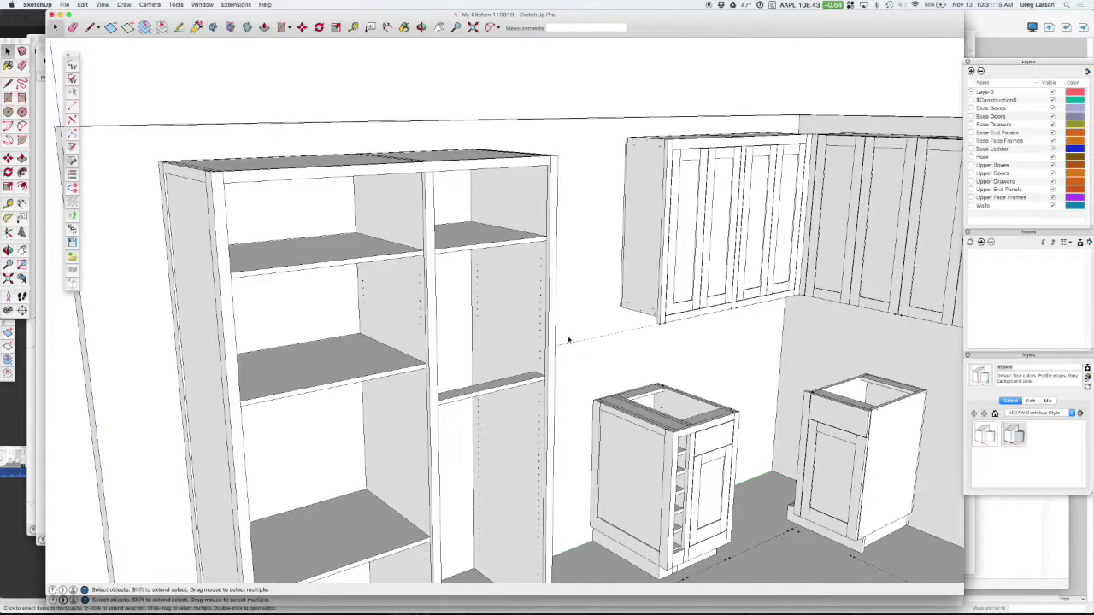
{"action": "mouse_move", "coordinate": [570, 339]}
{"action": "middle_mouse_down"}
{"action": "mouse_move", "coordinate": [550, 327]}
{"action": "mouse_move", "coordinate": [603, 329]}
{"action": "middle_mouse_up"}
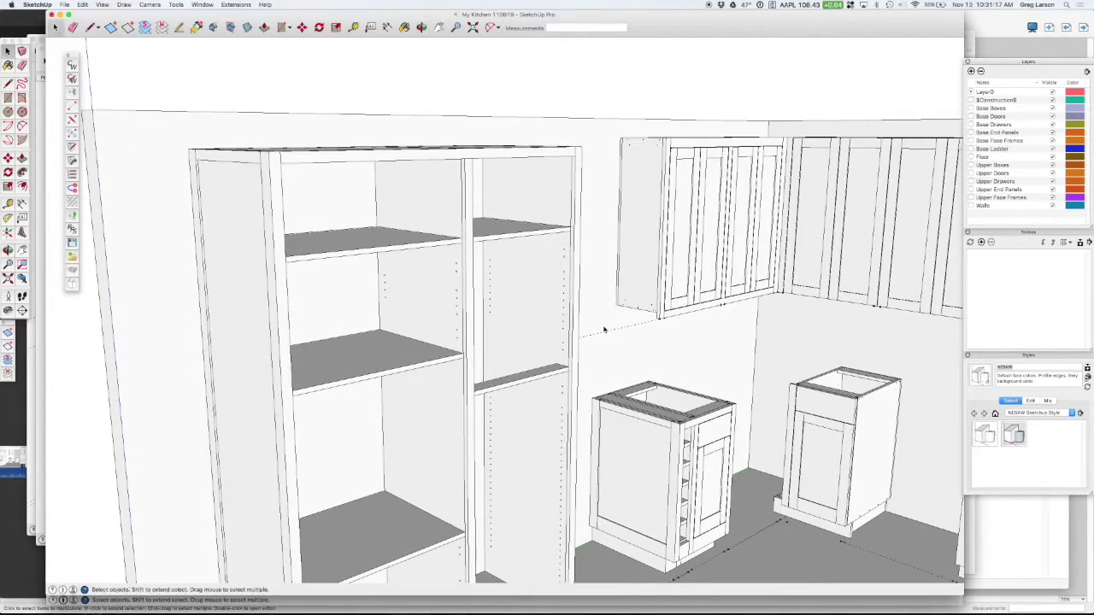
{"action": "left_click", "coordinate": [515, 348]}
{"action": "right_click", "coordinate": [527, 338]}
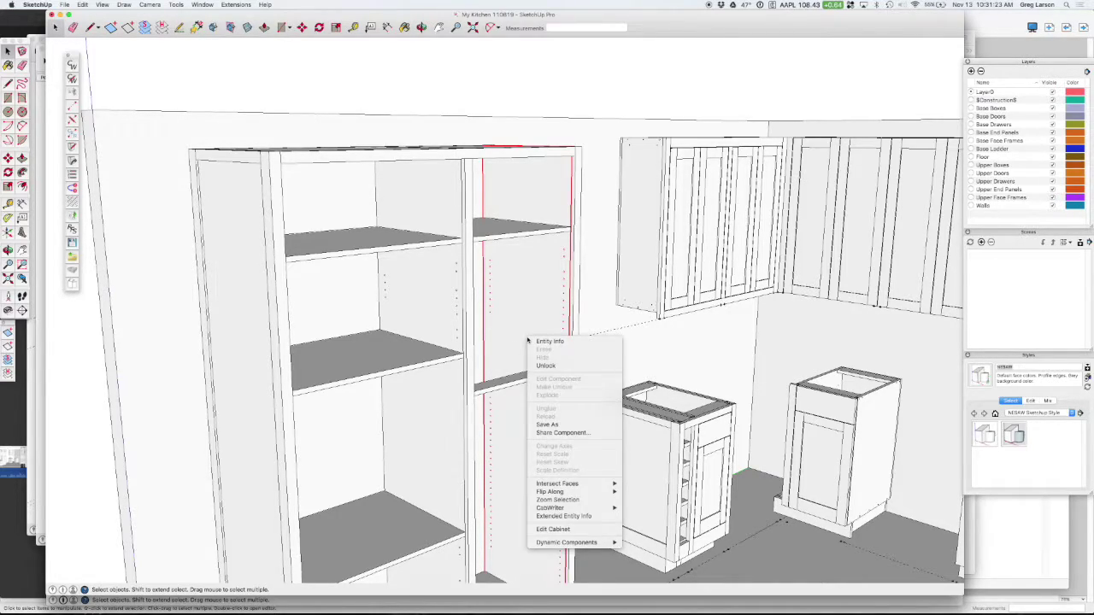
{"action": "left_click", "coordinate": [544, 366]}
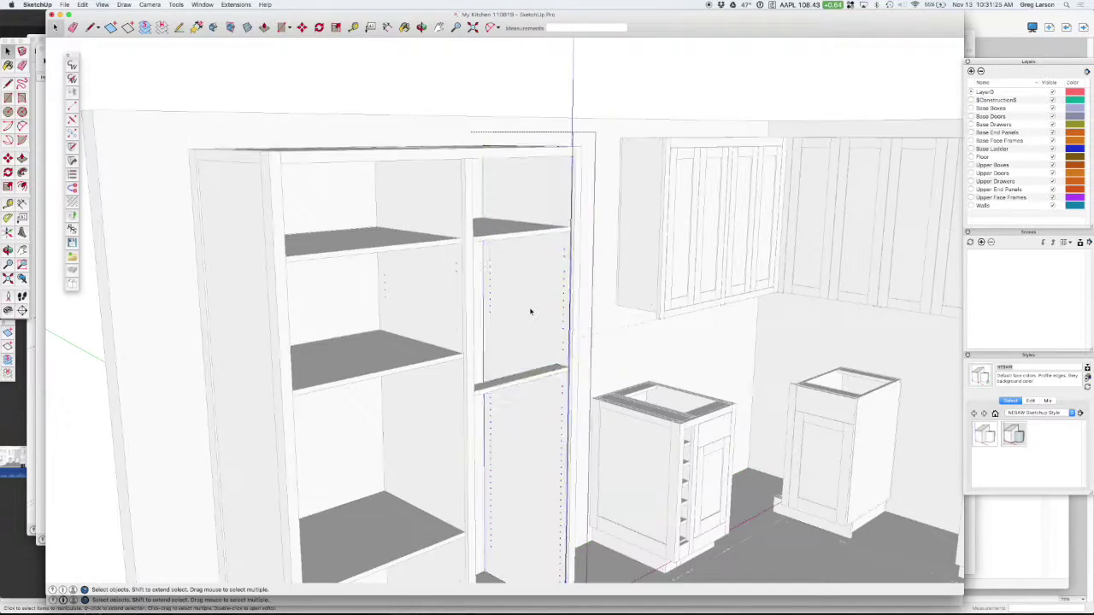
{"action": "left_click", "coordinate": [530, 312]}
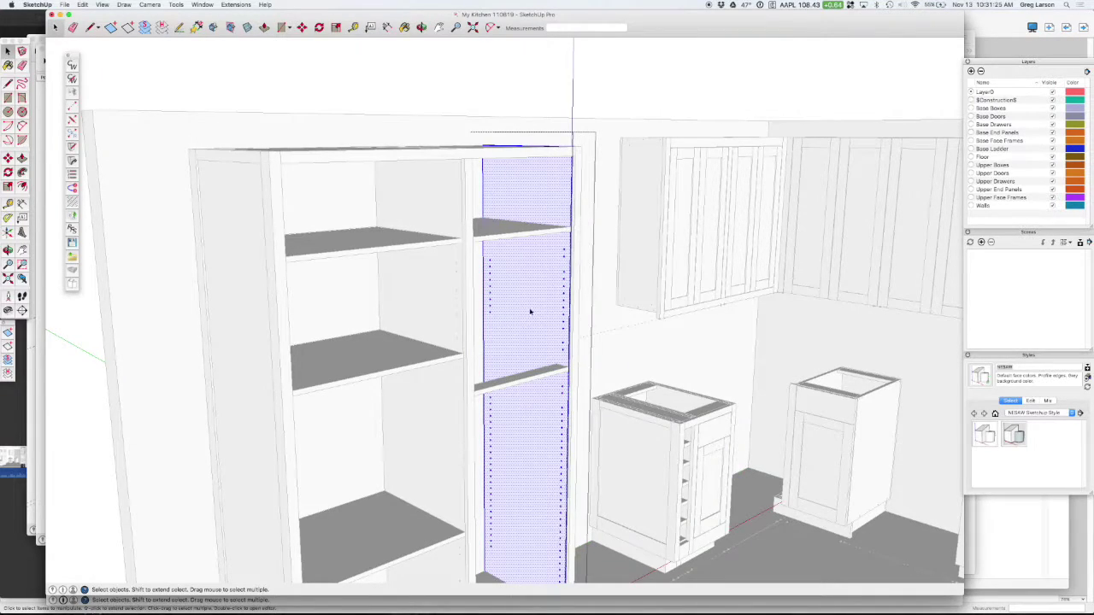
In X-ray view, delete the front and rear columns of holes between the upper shelf and mid rail on the right side panel.
{"action": "left_click", "coordinate": [247, 27]}
{"action": "scroll", "coordinate": [500, 266], "scroll_direction": "up", "scroll_amount": 5}
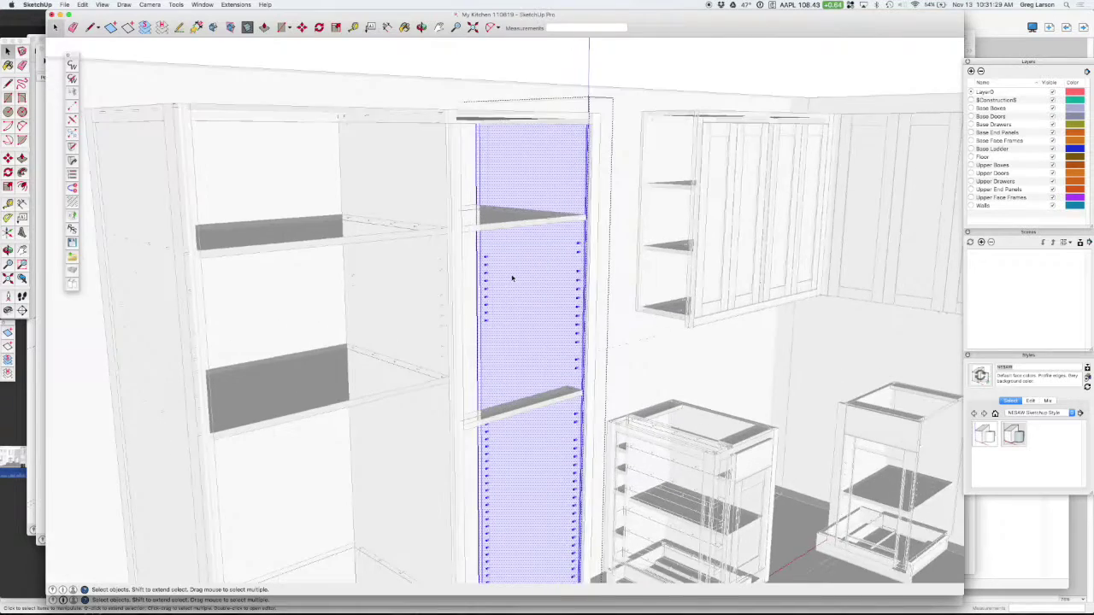
{"action": "left_click_drag", "start_coordinate": [606, 211], "coordinate": [622, 434]}
{"action": "left_click_drag", "start_coordinate": [612, 215], "coordinate": [631, 260], "text": "shift"}
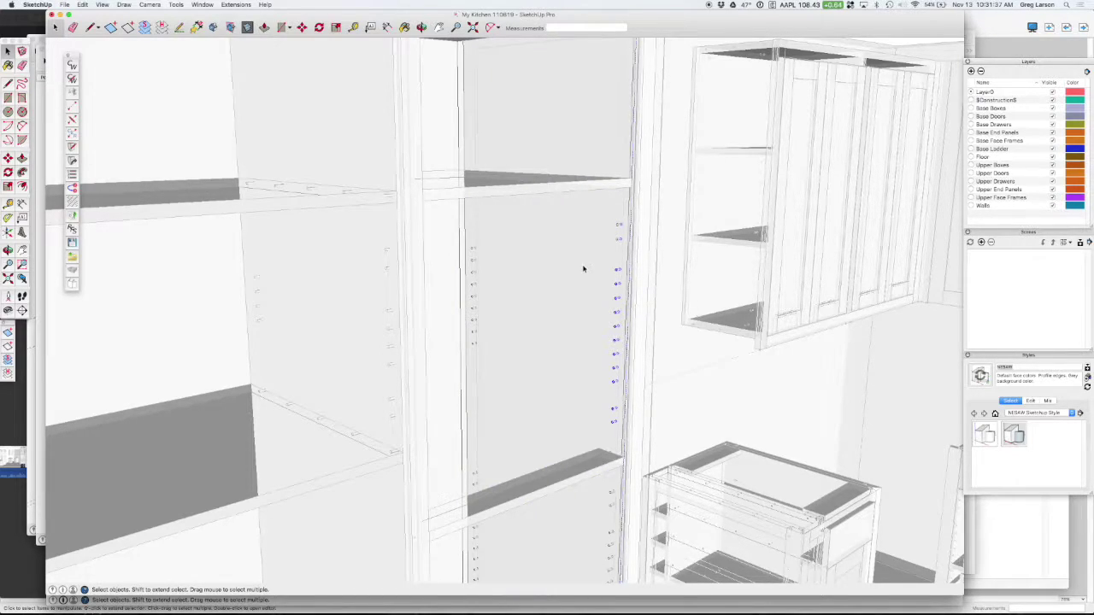
{"action": "left_click", "coordinate": [604, 224]}
{"action": "left_click_drag", "start_coordinate": [607, 215], "coordinate": [623, 430]}
{"action": "left_click_drag", "start_coordinate": [468, 238], "coordinate": [483, 366]}
Unlock the left side panel of the tall cabinet's right-hand box and open it for editing.
{"action": "mouse_move", "coordinate": [653, 346]}
{"action": "middle_mouse_down"}
{"action": "mouse_move", "coordinate": [638, 332]}
{"action": "mouse_move", "coordinate": [410, 344]}
{"action": "mouse_move", "coordinate": [158, 336]}
{"action": "middle_mouse_up"}
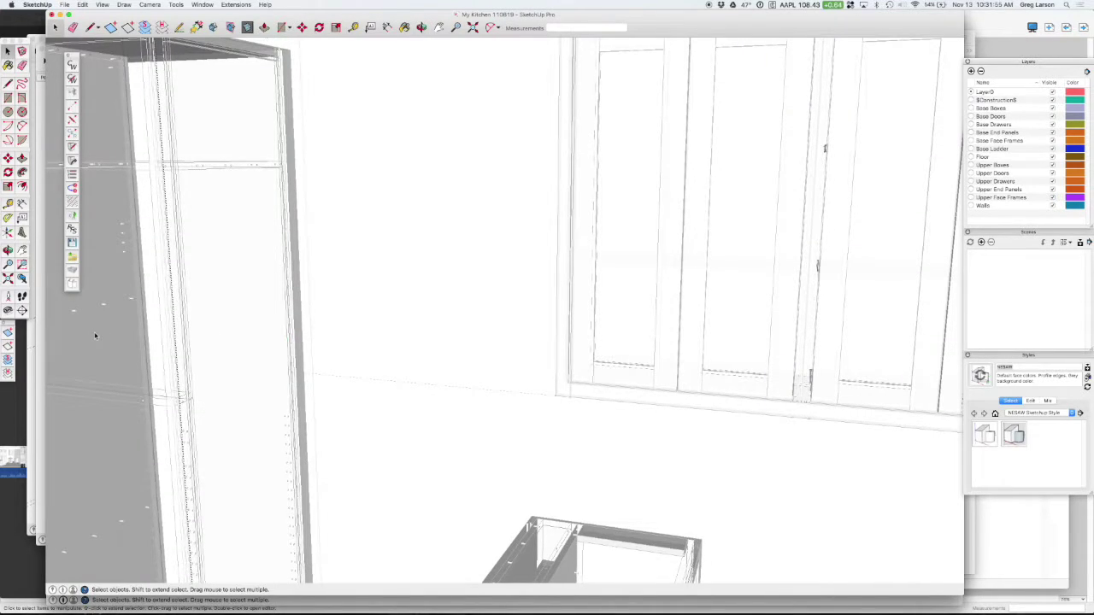
{"action": "left_click", "coordinate": [95, 336]}
{"action": "right_click", "coordinate": [94, 335]}
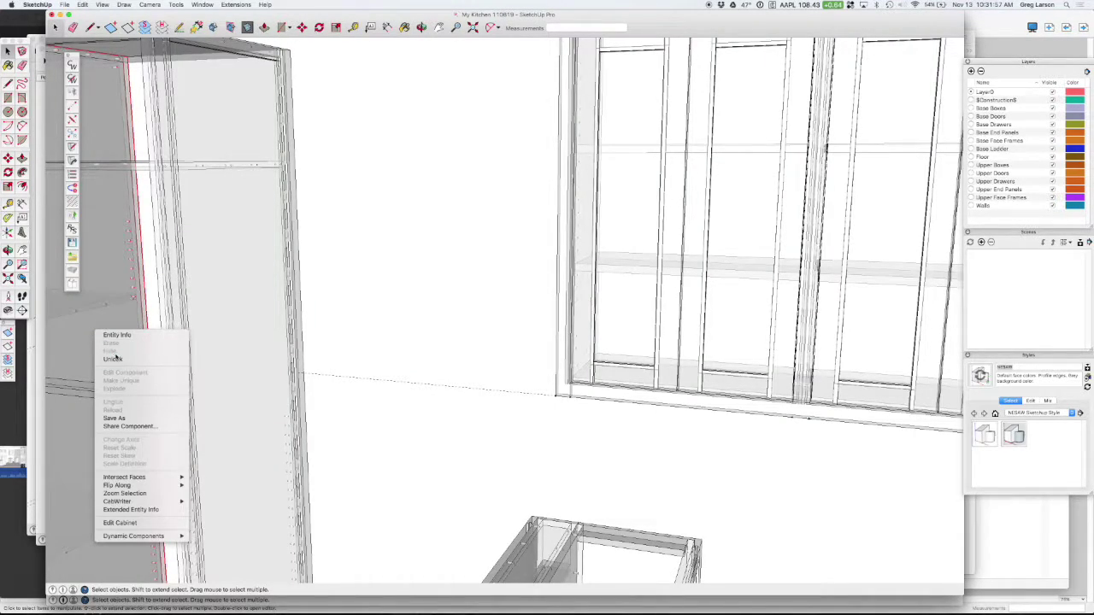
{"action": "left_click", "coordinate": [113, 359]}
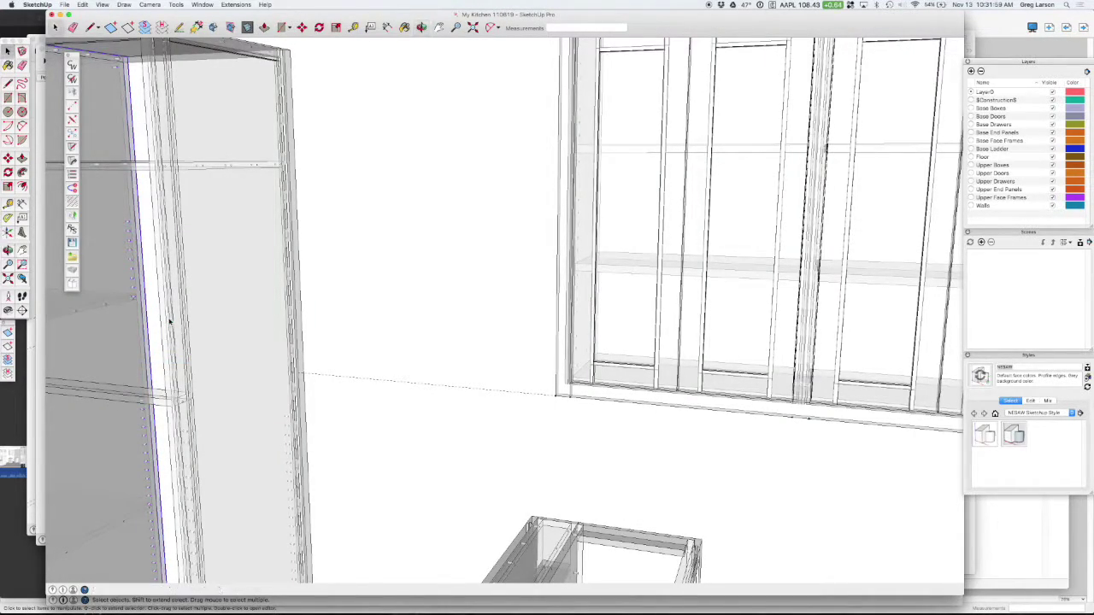
{"action": "mouse_move", "coordinate": [169, 322]}
{"action": "middle_mouse_down", "text": "shift"}
{"action": "mouse_move", "coordinate": [532, 323]}
{"action": "mouse_move", "coordinate": [442, 317]}
{"action": "middle_mouse_up", "text": "shift"}
{"action": "double_click", "coordinate": [394, 278]}
{"action": "left_click", "coordinate": [395, 279]}
Delete the front and rear holes between the upper shelf and mid rail on the left side panel, and turn off X-ray view.
{"action": "left_click_drag", "start_coordinate": [425, 210], "coordinate": [445, 305]}
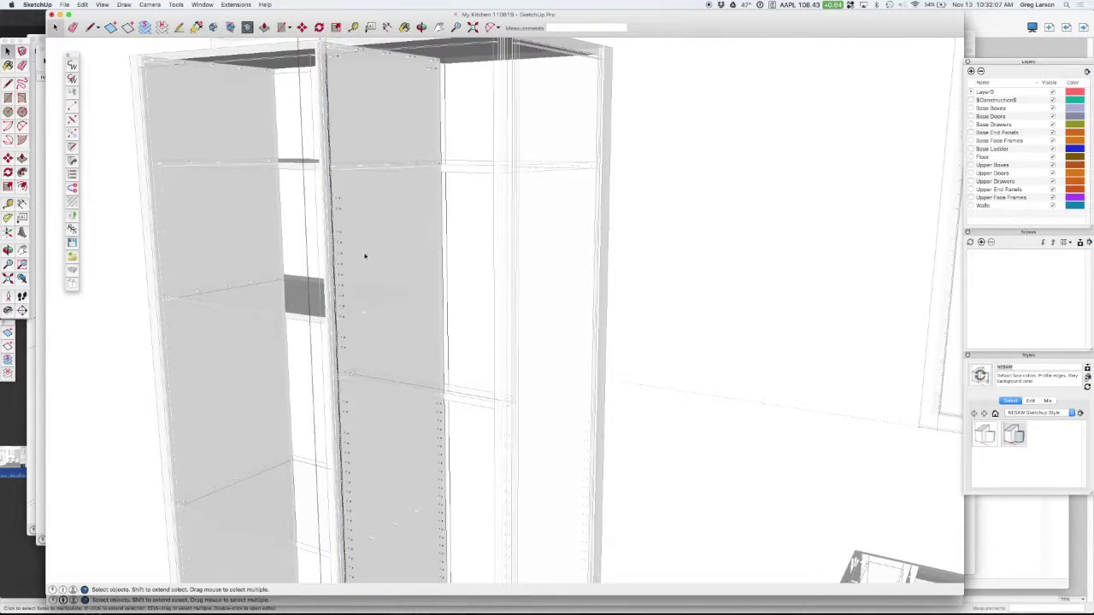
{"action": "left_click_drag", "start_coordinate": [334, 193], "coordinate": [351, 215]}
{"action": "key", "text": "o"}
{"action": "middle_click_drag", "start_coordinate": [369, 251], "coordinate": [345, 237]}
{"action": "left_click_drag", "start_coordinate": [343, 220], "coordinate": [359, 368]}
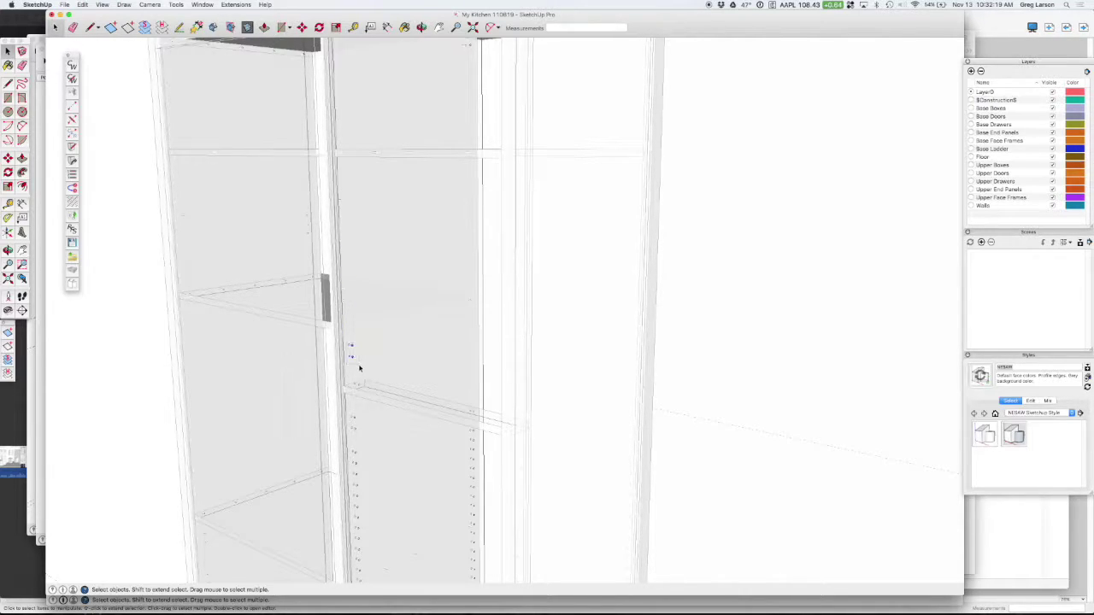
{"action": "scroll", "coordinate": [407, 323], "scroll_direction": "down", "scroll_amount": 5}
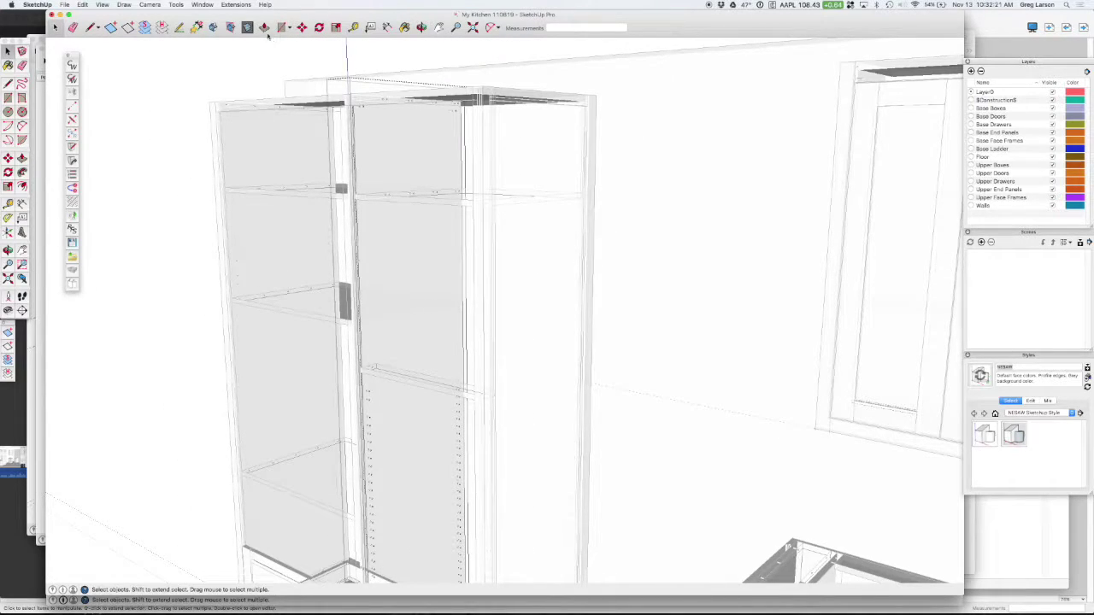
{"action": "key", "text": "x"}
{"action": "middle_click_drag", "start_coordinate": [660, 242], "coordinate": [625, 254]}
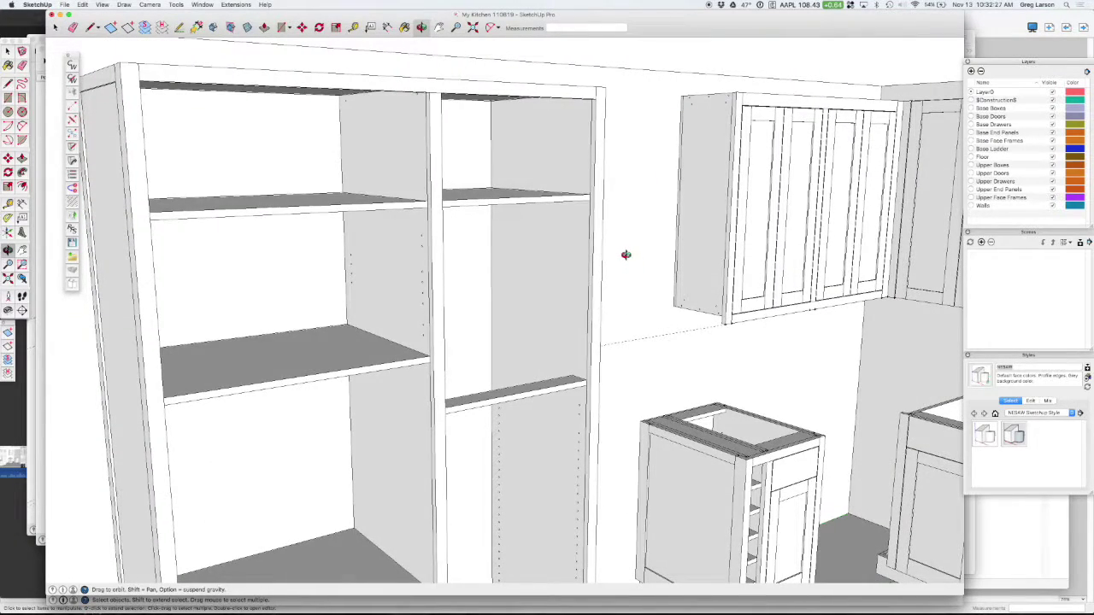
{"action": "scroll", "coordinate": [450, 83], "scroll_direction": "up", "scroll_amount": 3}
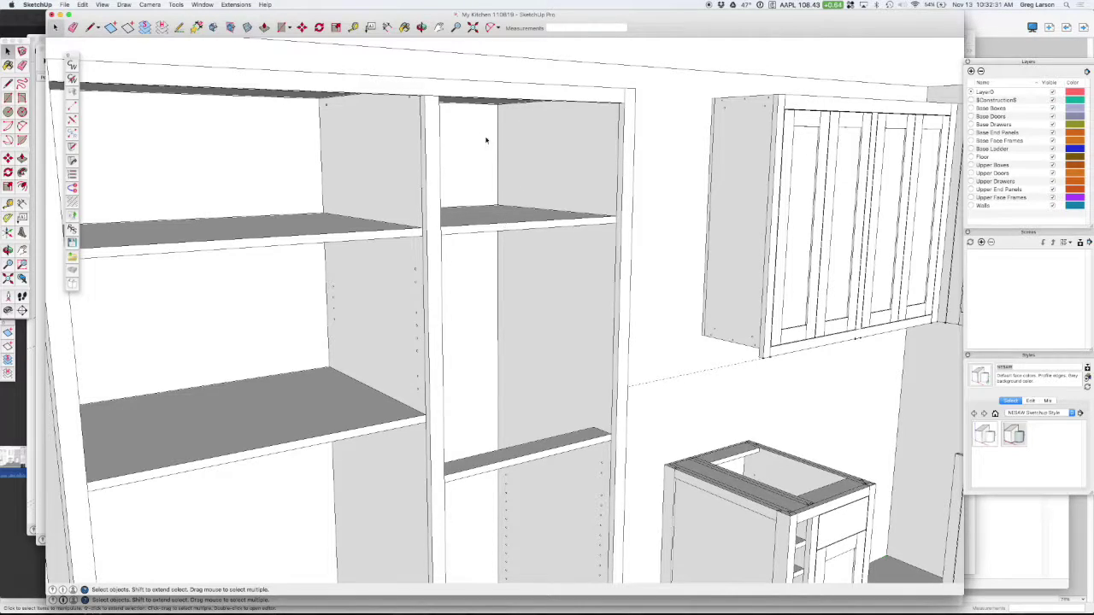
{"action": "key", "text": "r"}
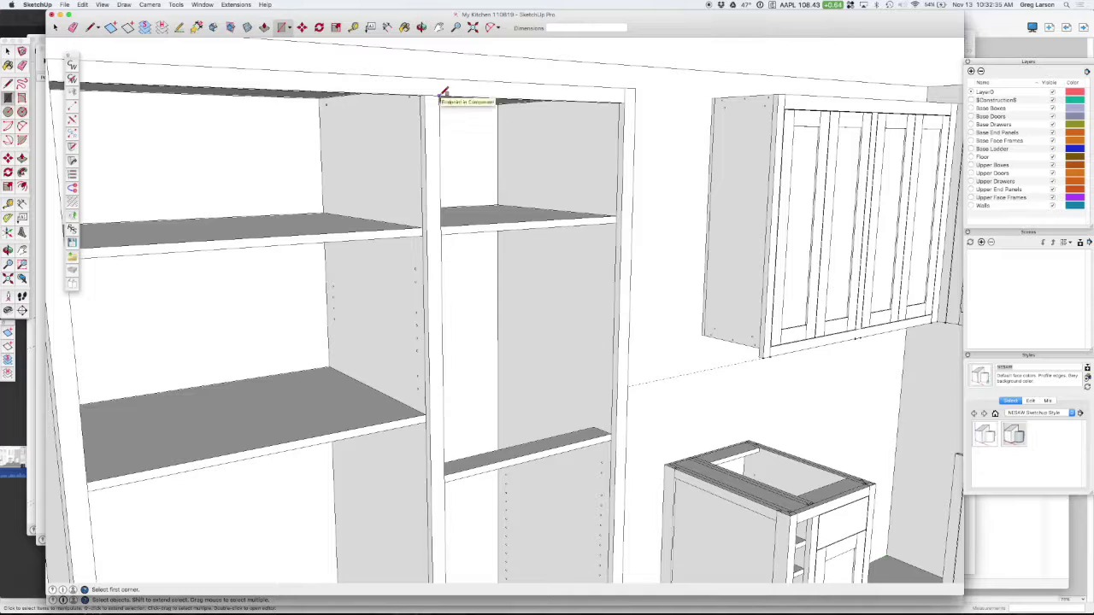
{"action": "left_click", "coordinate": [439, 97]}
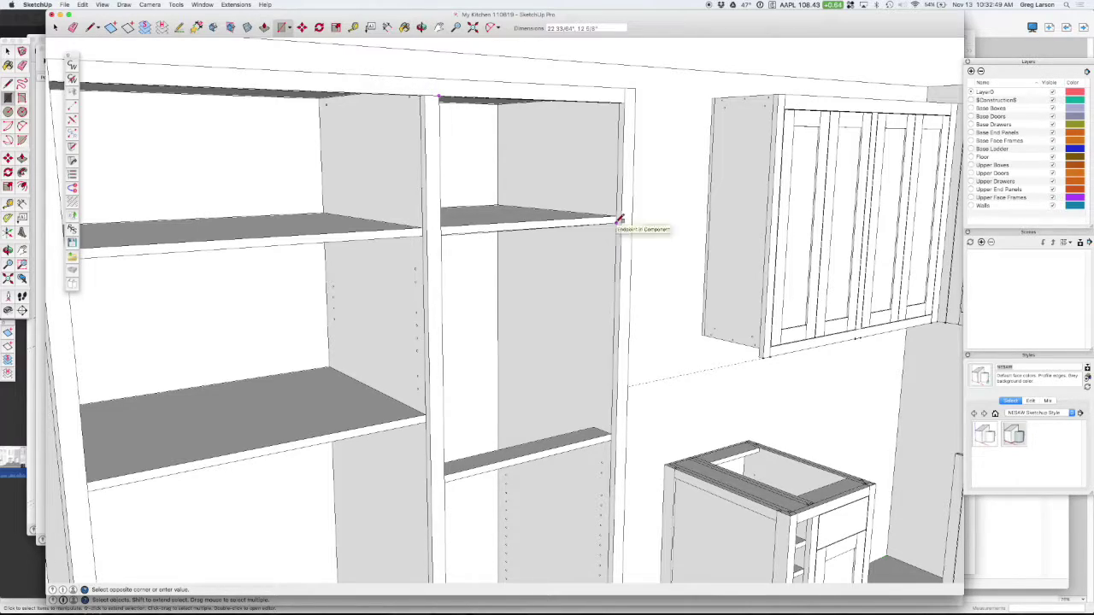
Place Tape Measure guide lines along the front edge of the shelf below the tall cabinet's upper right opening.
{"action": "key", "text": "t"}
{"action": "scroll", "coordinate": [620, 224], "scroll_direction": "up", "scroll_amount": 5}
{"action": "left_click", "coordinate": [639, 236]}
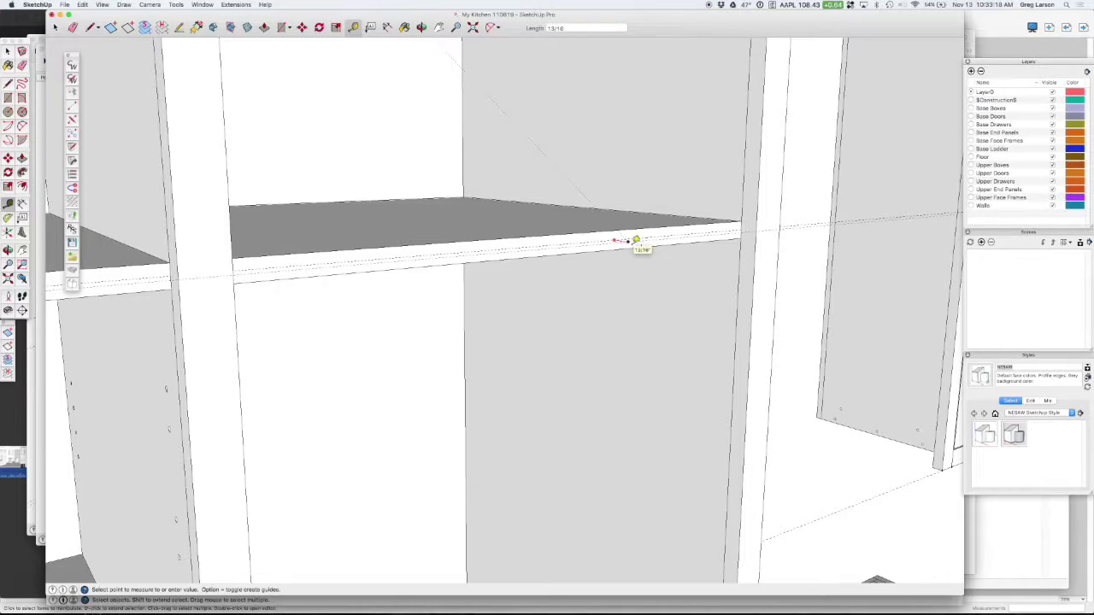
{"action": "left_click", "coordinate": [637, 242]}
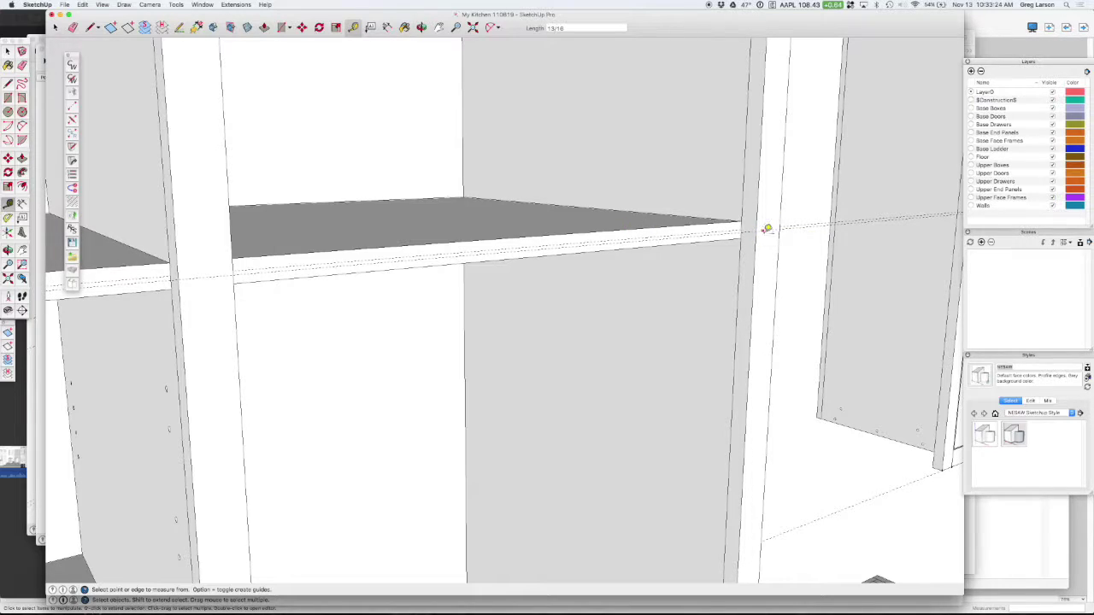
Draw a 12 1/4" by 22 1/2" rectangle over the tall cabinet's upper right opening, down to the guide on the shelf edge.
{"action": "scroll", "coordinate": [763, 228], "scroll_direction": "down", "scroll_amount": 5}
{"action": "scroll", "coordinate": [771, 234], "scroll_direction": "down", "scroll_amount": 2}
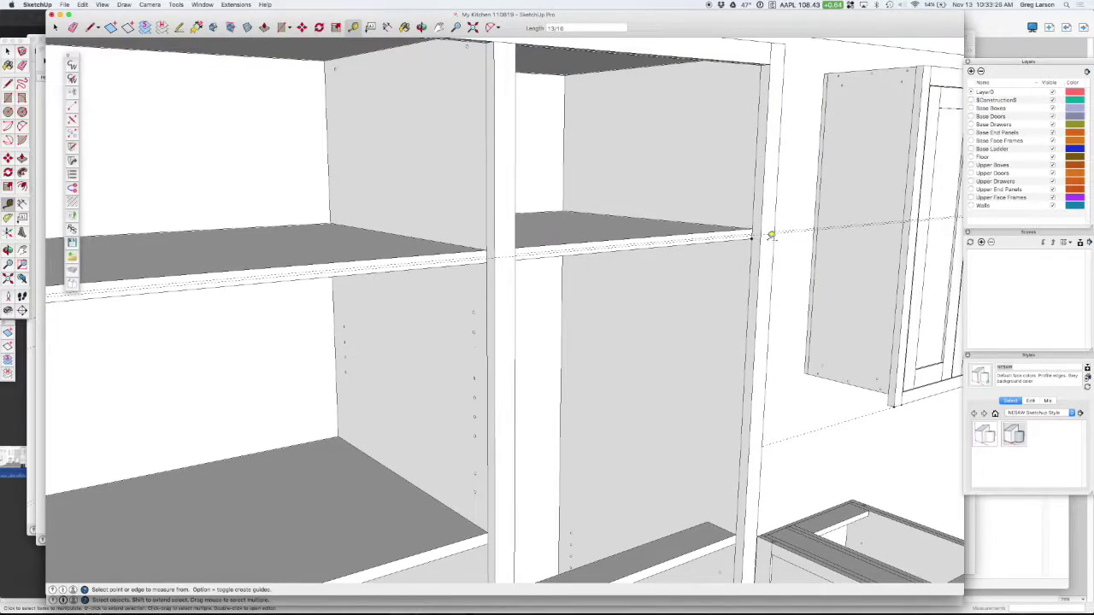
{"action": "left_click", "coordinate": [516, 40]}
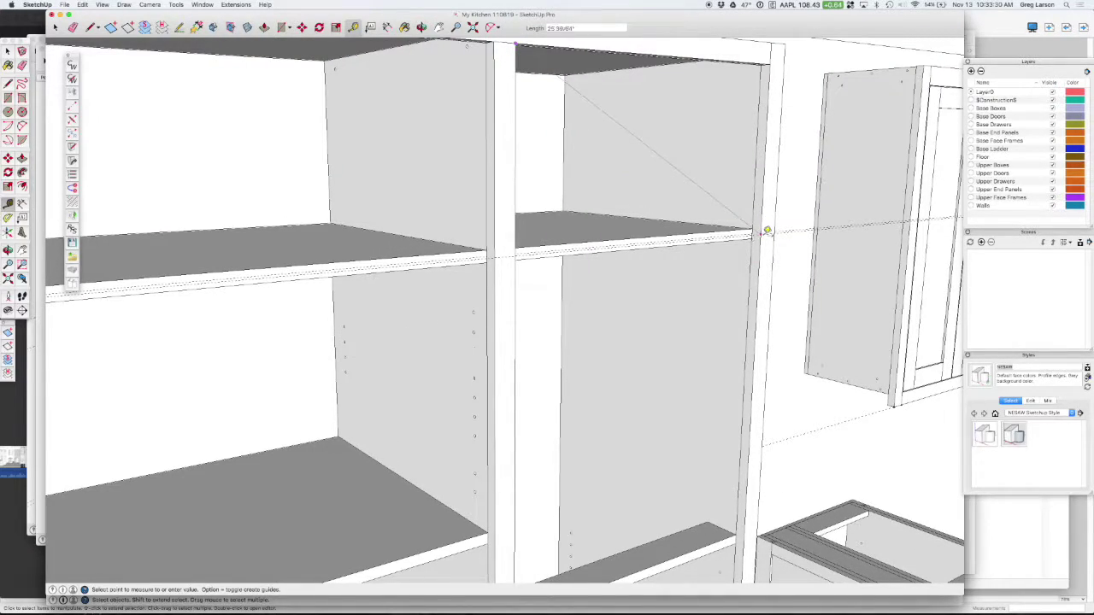
{"action": "left_click", "coordinate": [698, 181]}
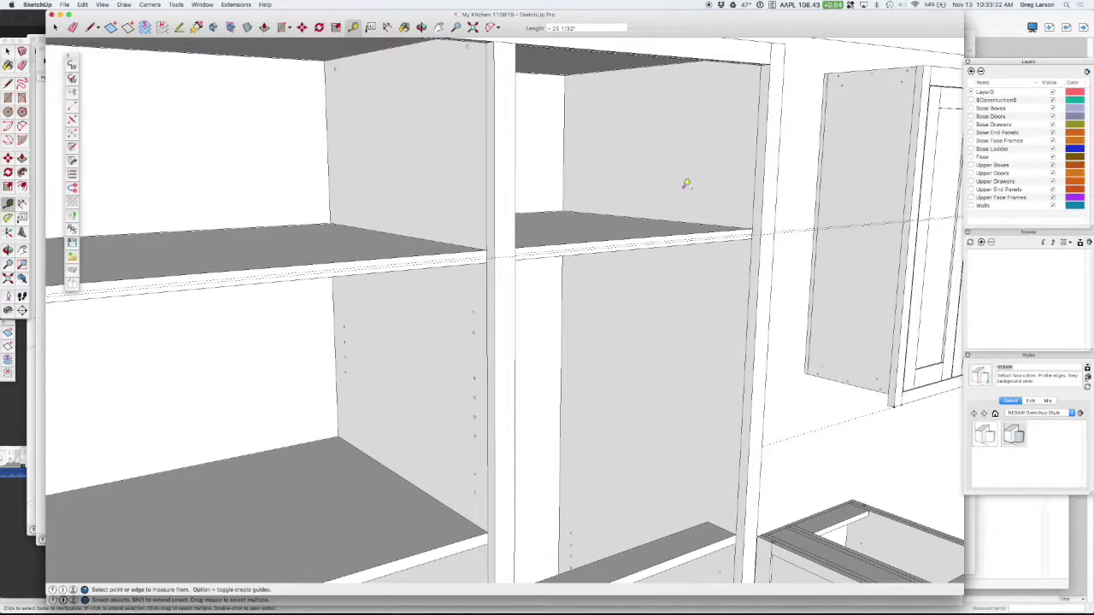
{"action": "key", "text": "d"}
{"action": "left_click", "coordinate": [517, 41]}
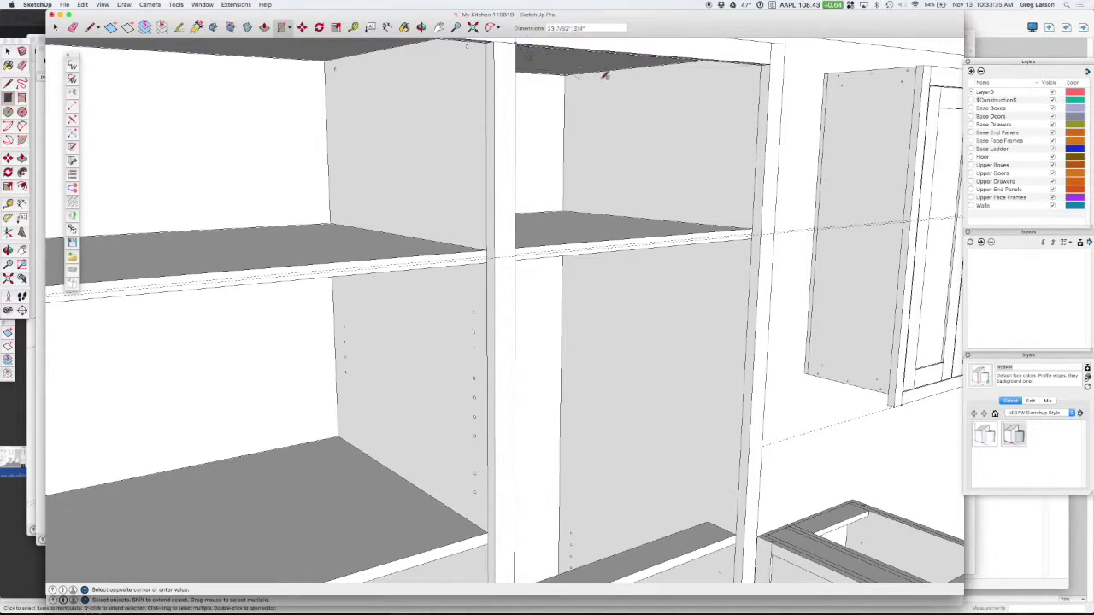
{"action": "left_click", "coordinate": [768, 231]}
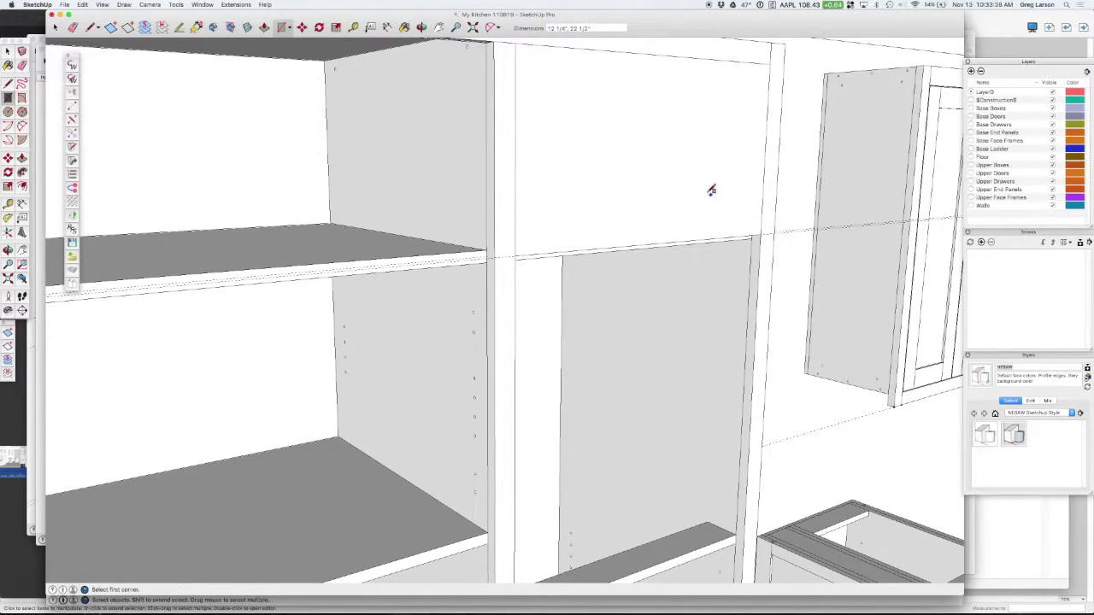
Insert two doors on the rectangle over the upper right opening, without overriding the default hinge position.
{"action": "key", "text": "space"}
{"action": "left_click", "coordinate": [617, 146]}
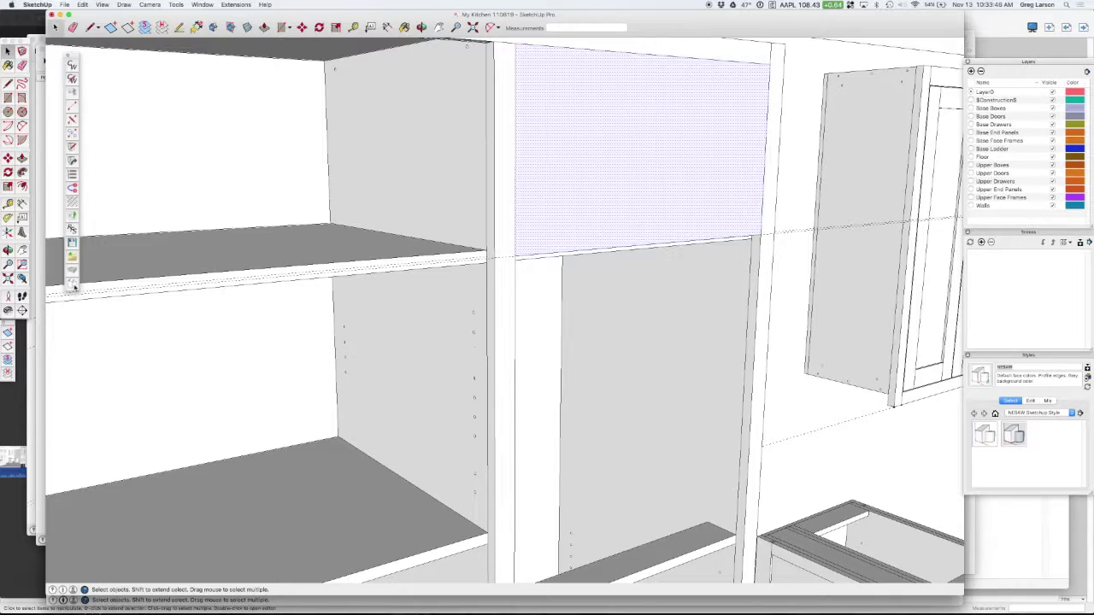
{"action": "left_click", "coordinate": [73, 285]}
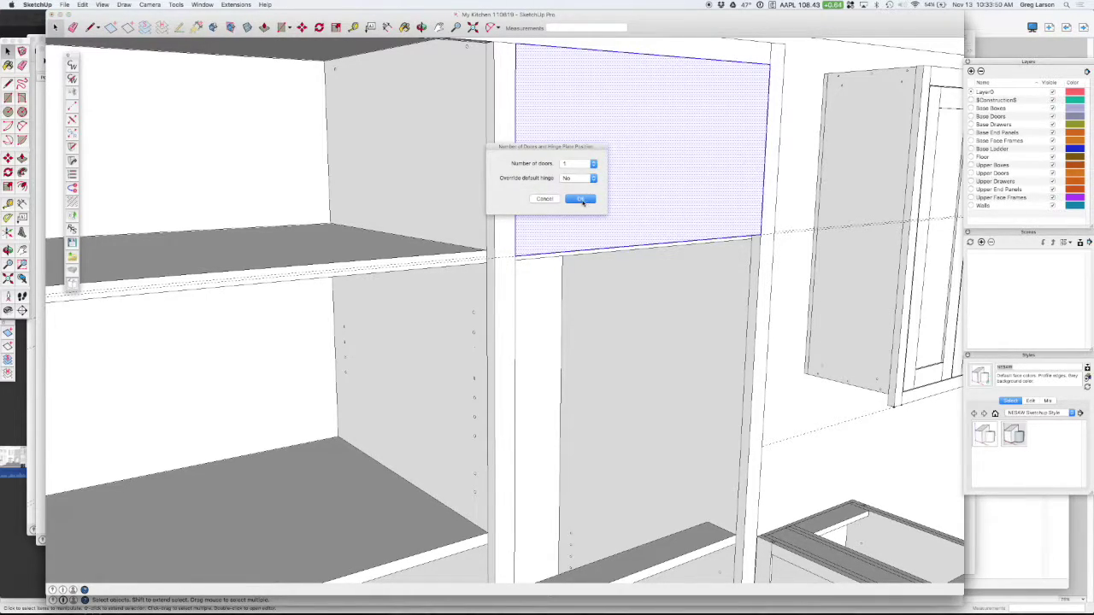
{"action": "left_click", "coordinate": [581, 167]}
{"action": "left_click", "coordinate": [575, 176]}
{"action": "left_click", "coordinate": [585, 201]}
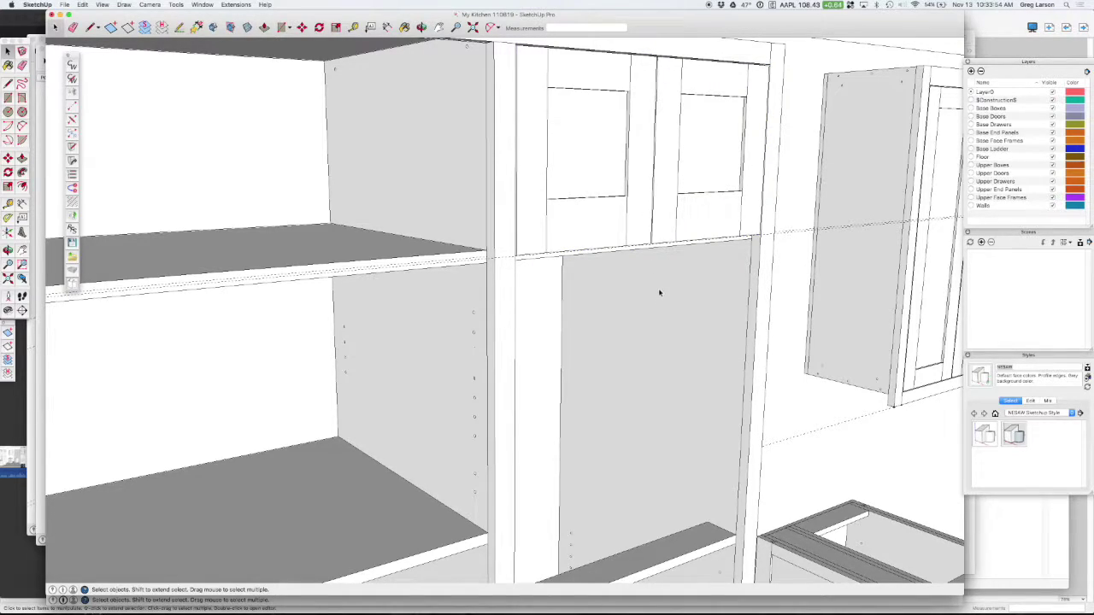
Place Tape Measure guides along the front edge of the right-hand box's mid rail, offsetting one by 13/16".
{"action": "scroll", "coordinate": [605, 482], "scroll_direction": "down", "scroll_amount": 5}
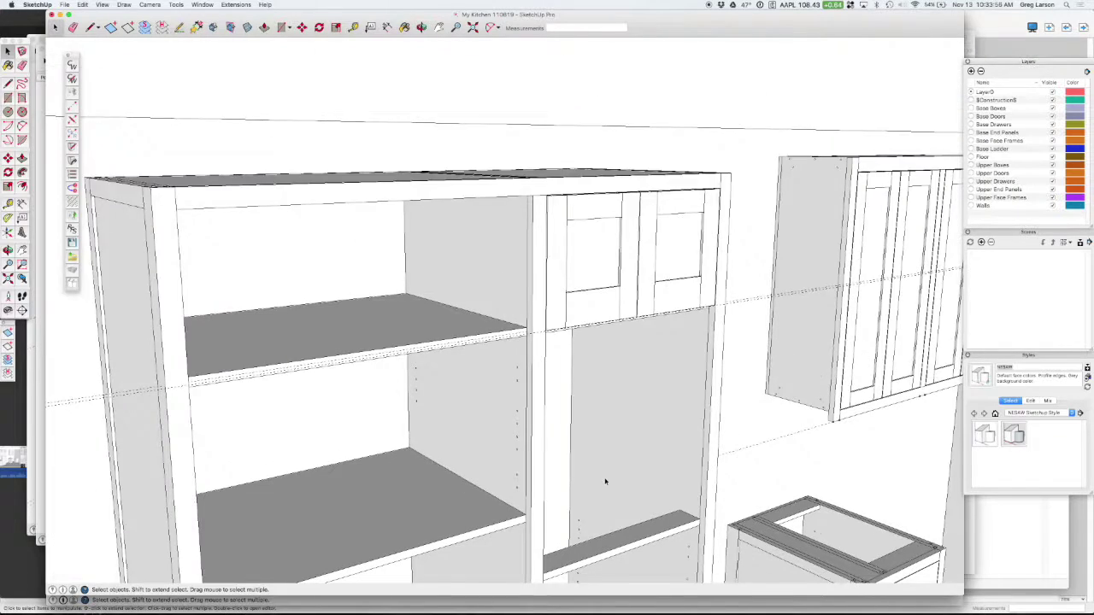
{"action": "scroll", "coordinate": [610, 572], "scroll_direction": "up", "scroll_amount": 5}
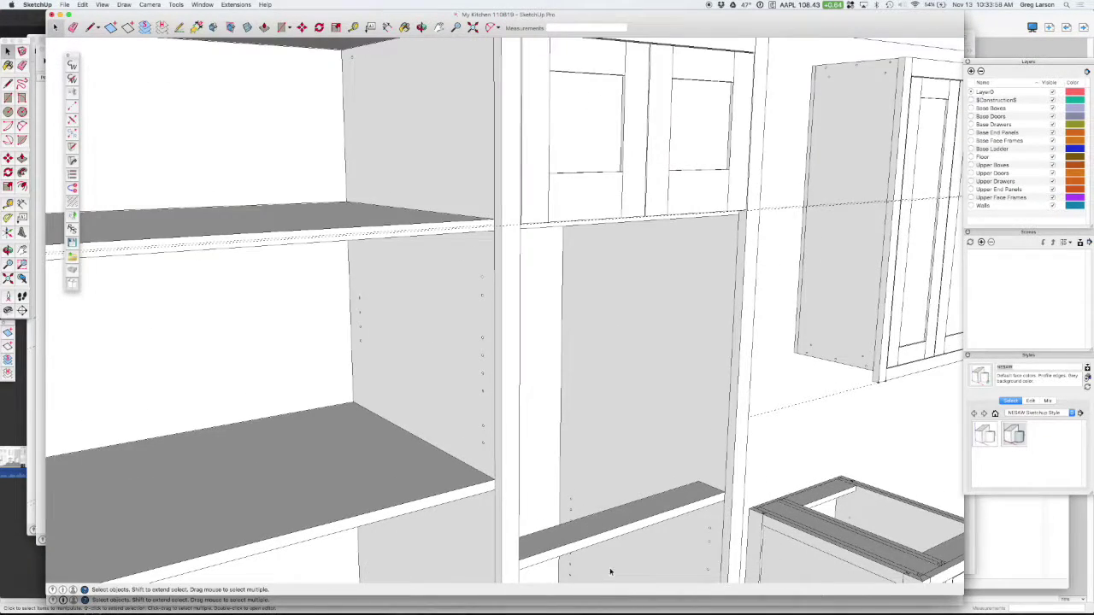
{"action": "scroll", "coordinate": [611, 572], "scroll_direction": "up", "scroll_amount": 2}
{"action": "key", "text": "t"}
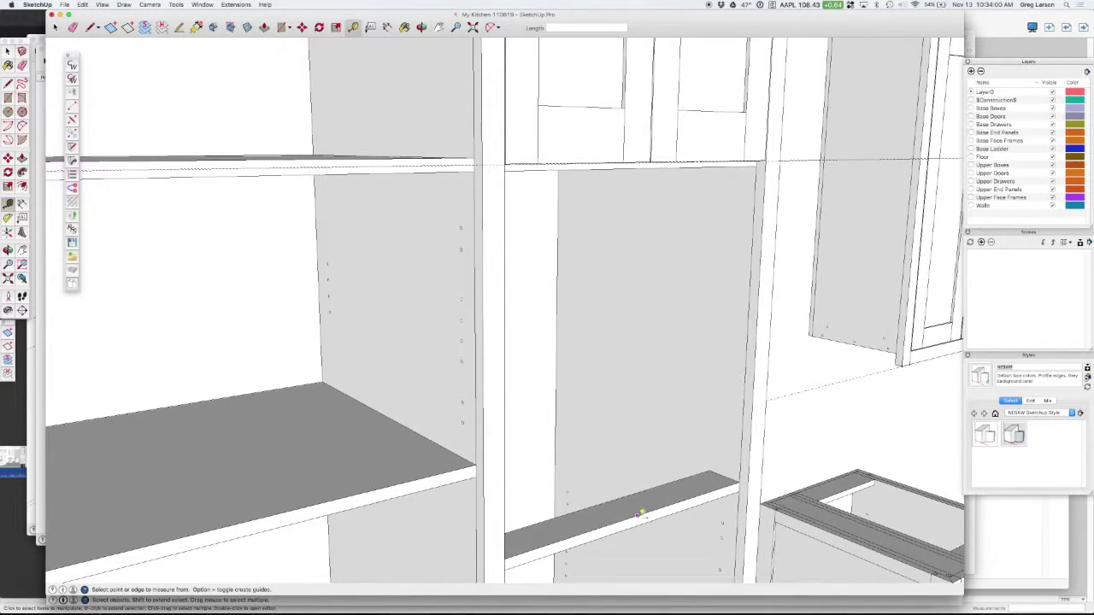
{"action": "left_click", "coordinate": [642, 513]}
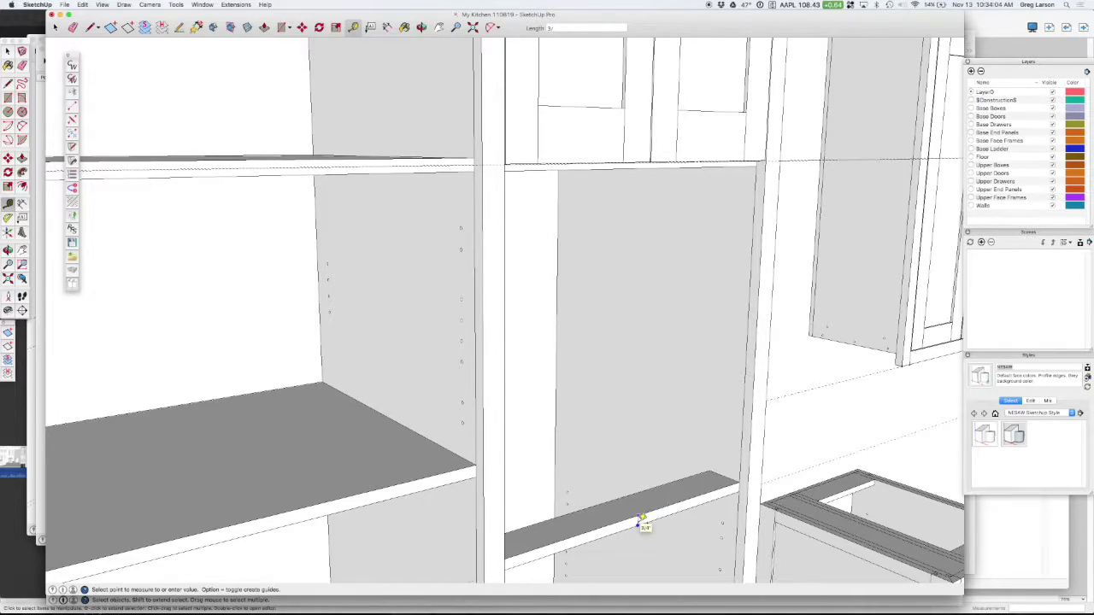
{"action": "left_click", "coordinate": [643, 520]}
{"action": "left_click", "coordinate": [645, 516]}
{"action": "type", "text": "13/16"}
{"action": "key", "text": "Return"}
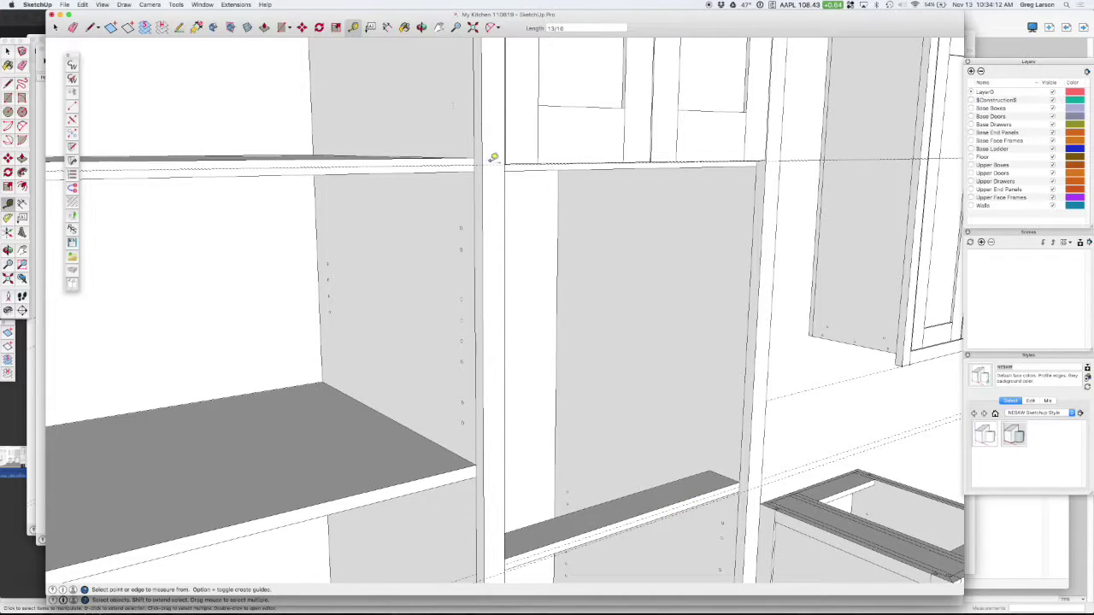
Draw a 24 5/8" by 22 1/2" rectangle over the opening between the upper shelf guide and the mid rail guide.
{"action": "key", "text": "r"}
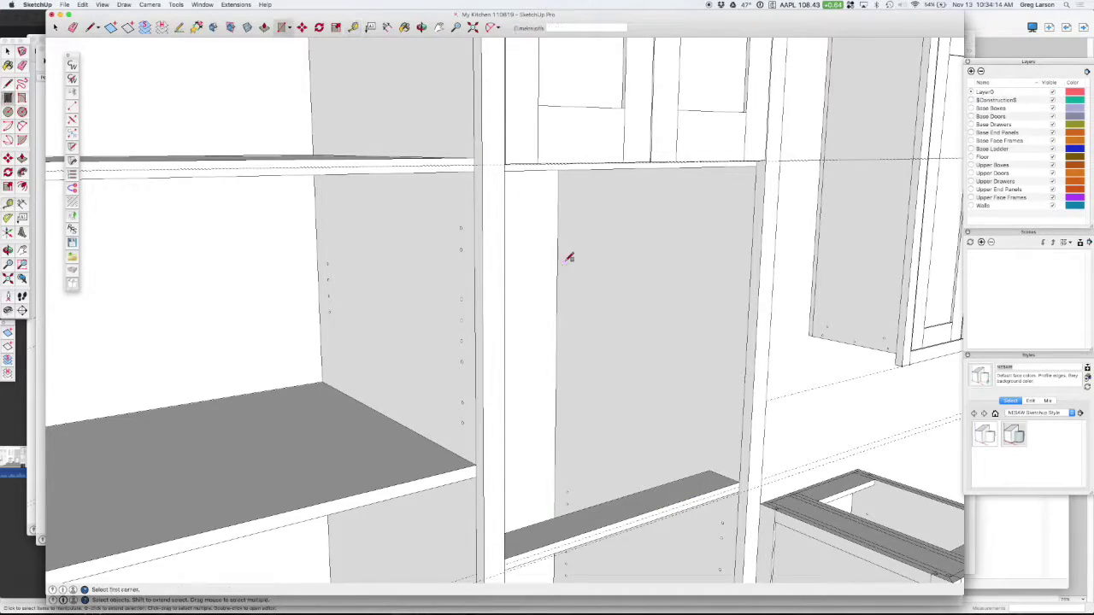
{"action": "scroll", "coordinate": [504, 169], "scroll_direction": "up", "scroll_amount": 4}
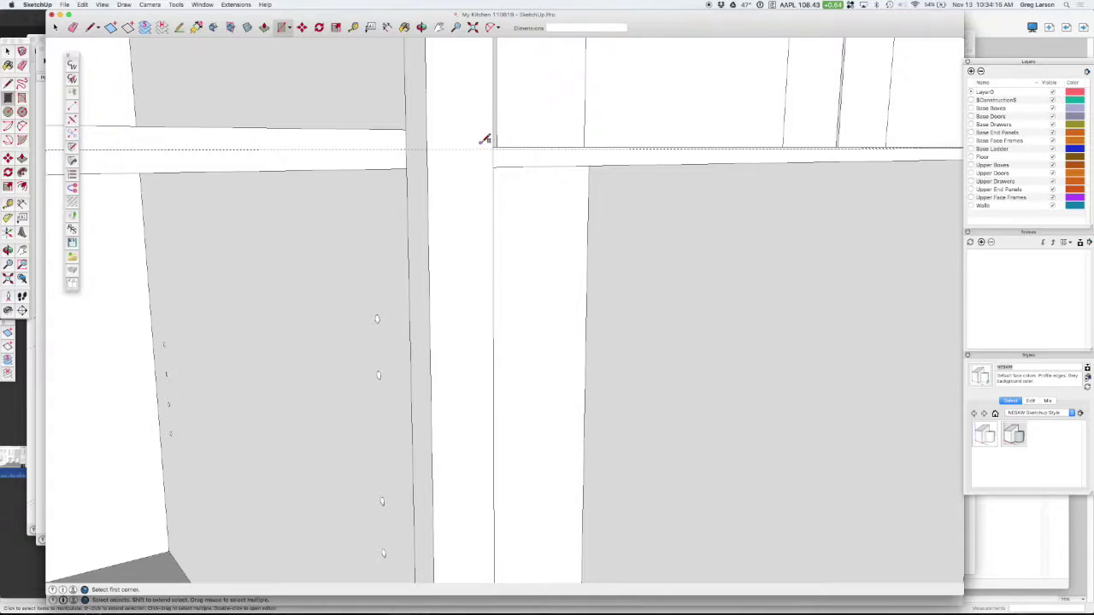
{"action": "left_click", "coordinate": [493, 148]}
{"action": "scroll", "coordinate": [745, 410], "scroll_direction": "down", "scroll_amount": 6}
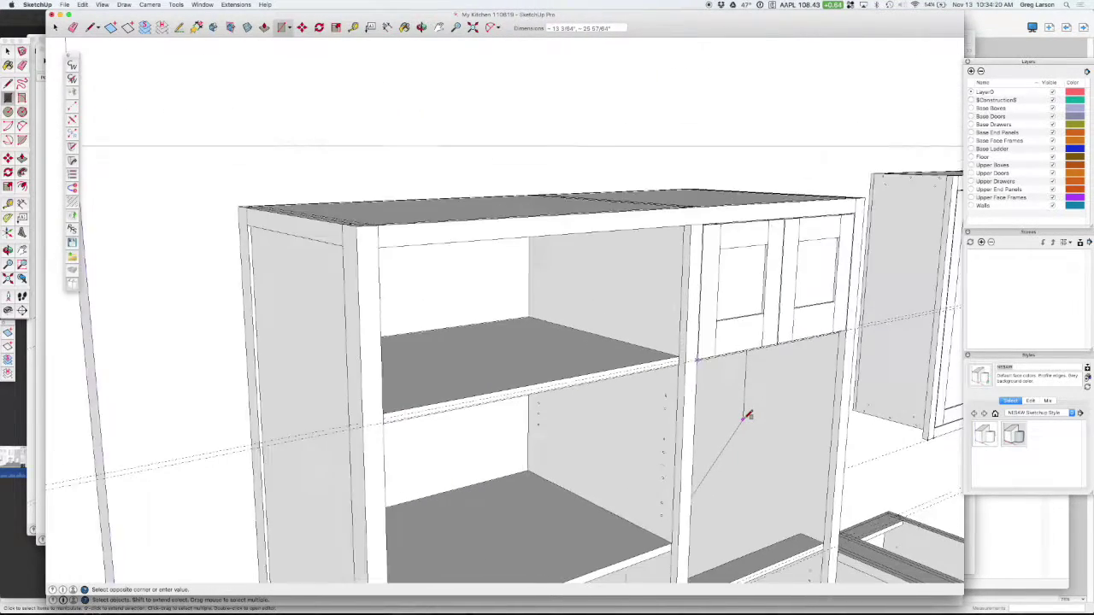
{"action": "scroll", "coordinate": [818, 509], "scroll_direction": "up", "scroll_amount": 5}
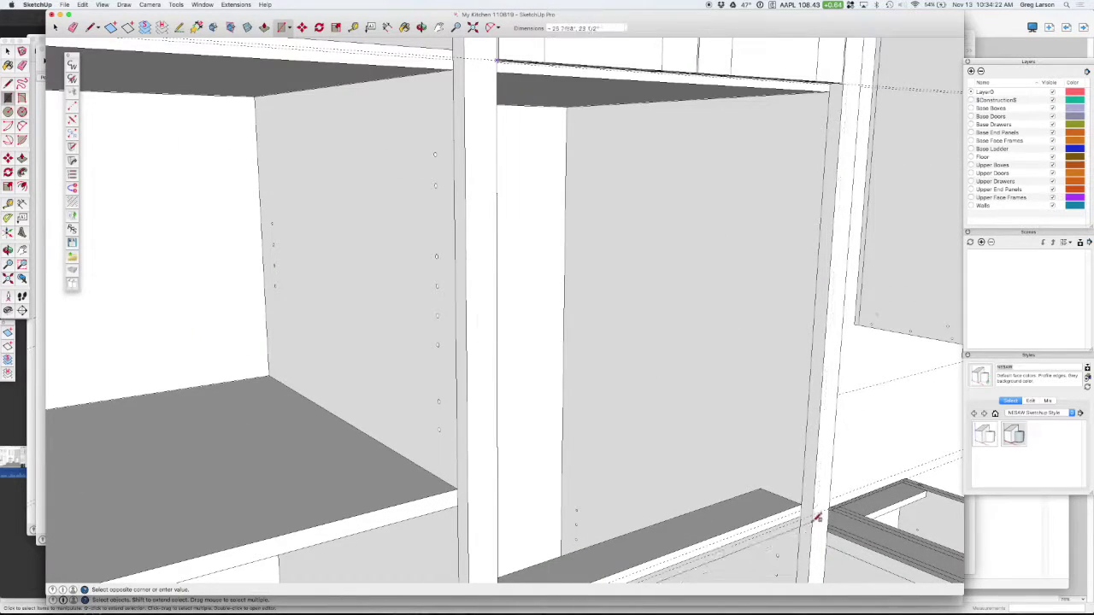
{"action": "left_click", "coordinate": [817, 513]}
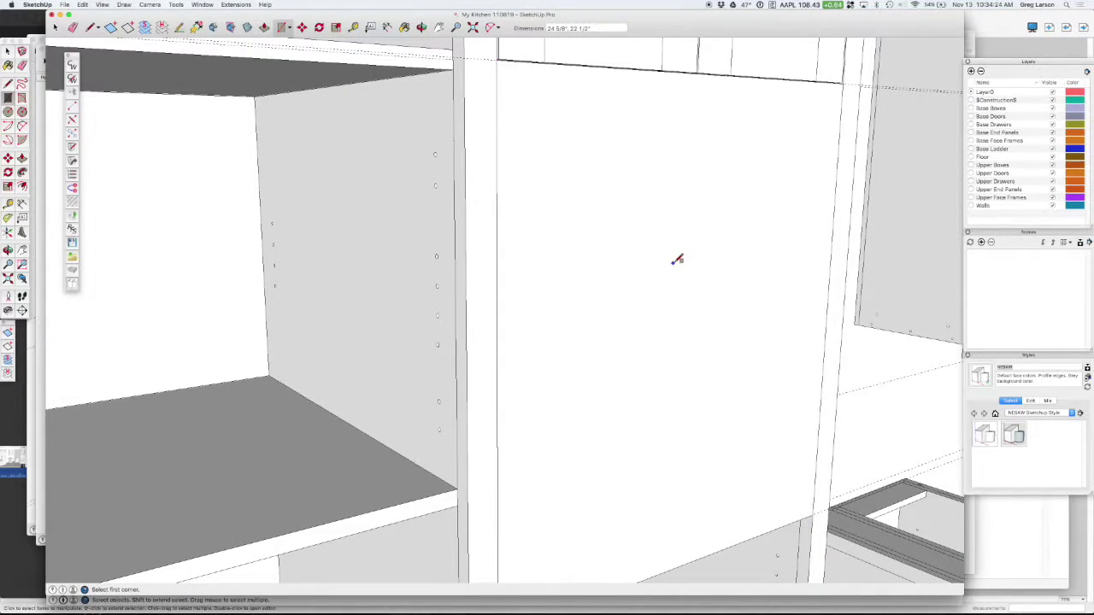
Insert two doors on the rectangle between the upper shelf and mid rail, without overriding the default hinge position.
{"action": "scroll", "coordinate": [674, 259], "scroll_direction": "up", "scroll_amount": 2}
{"action": "key", "text": "space"}
{"action": "left_click", "coordinate": [679, 270]}
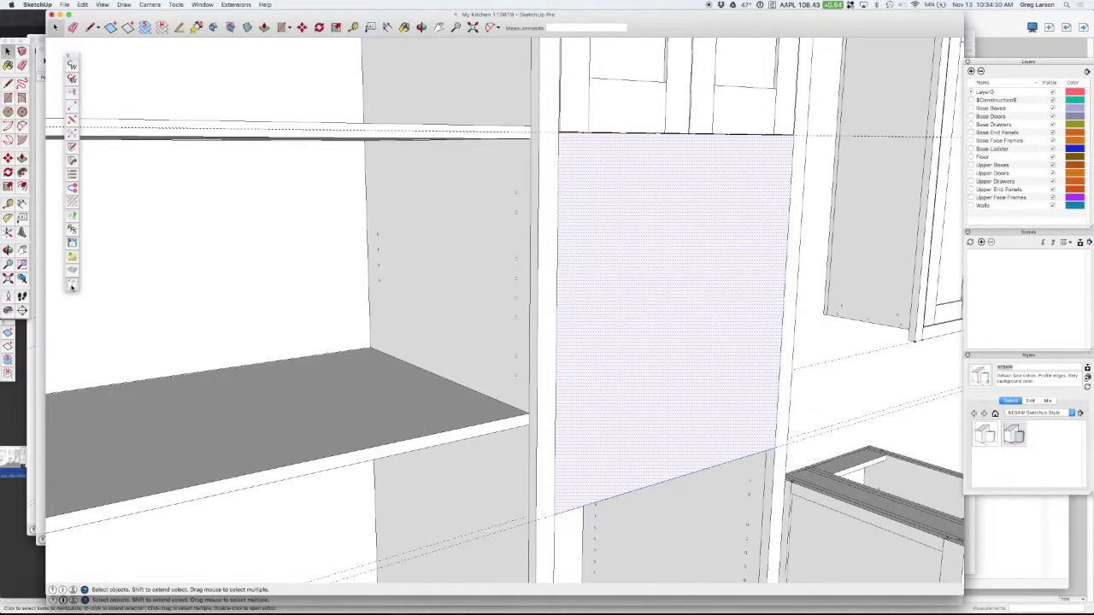
{"action": "left_click", "coordinate": [72, 287]}
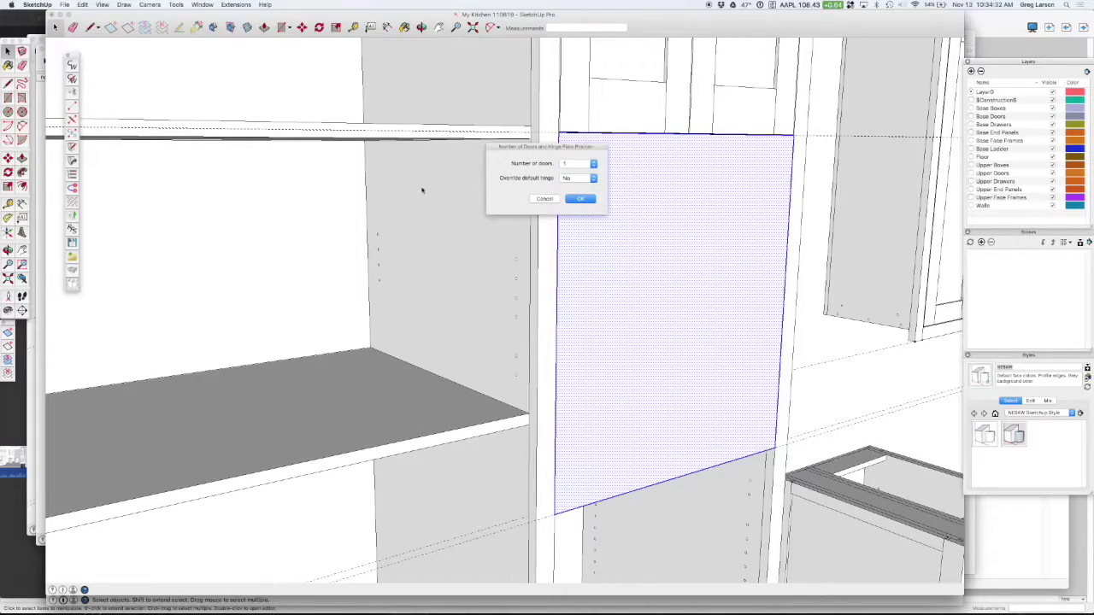
{"action": "left_click", "coordinate": [565, 168]}
{"action": "left_click", "coordinate": [571, 174]}
{"action": "left_click", "coordinate": [581, 200]}
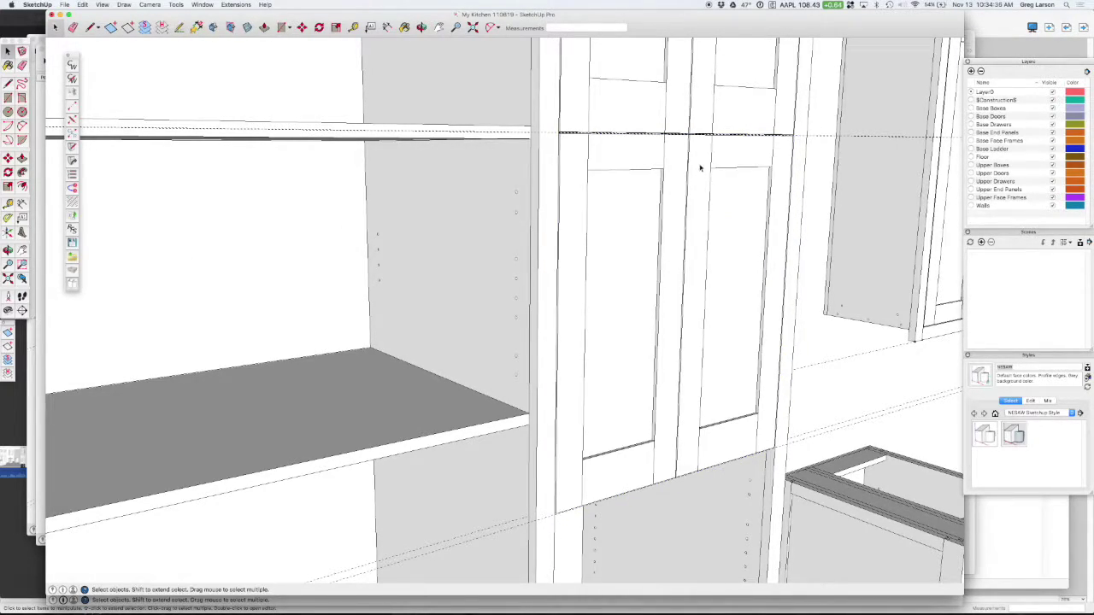
Delete the guide lines running along the upper shelf edge of the tall cabinet.
{"action": "scroll", "coordinate": [688, 139], "scroll_direction": "up", "scroll_amount": 5}
{"action": "scroll", "coordinate": [684, 136], "scroll_direction": "down", "scroll_amount": 5}
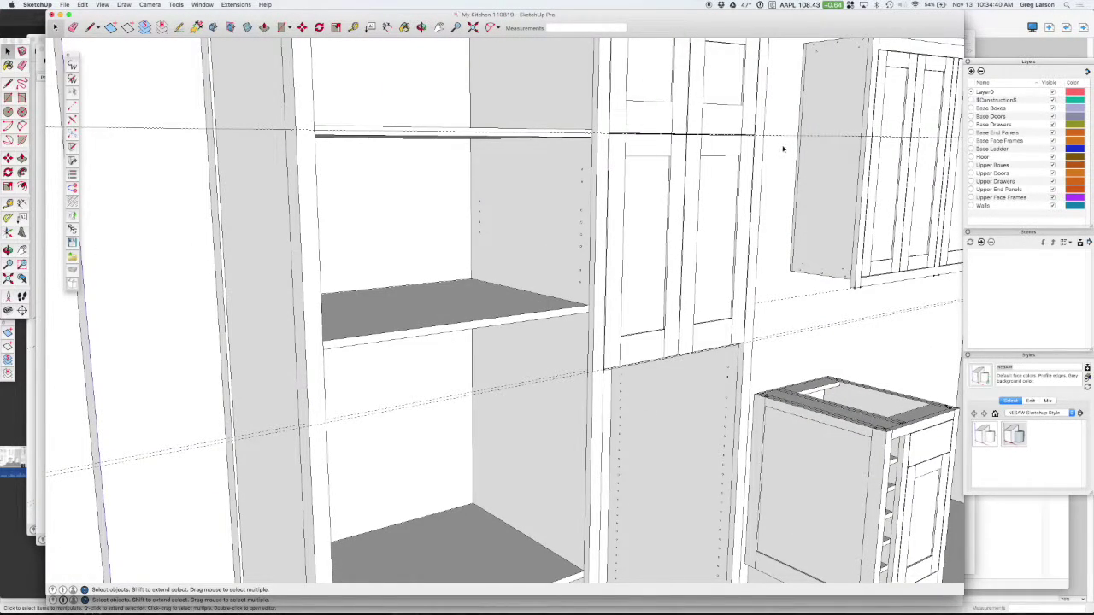
{"action": "left_click", "coordinate": [771, 128]}
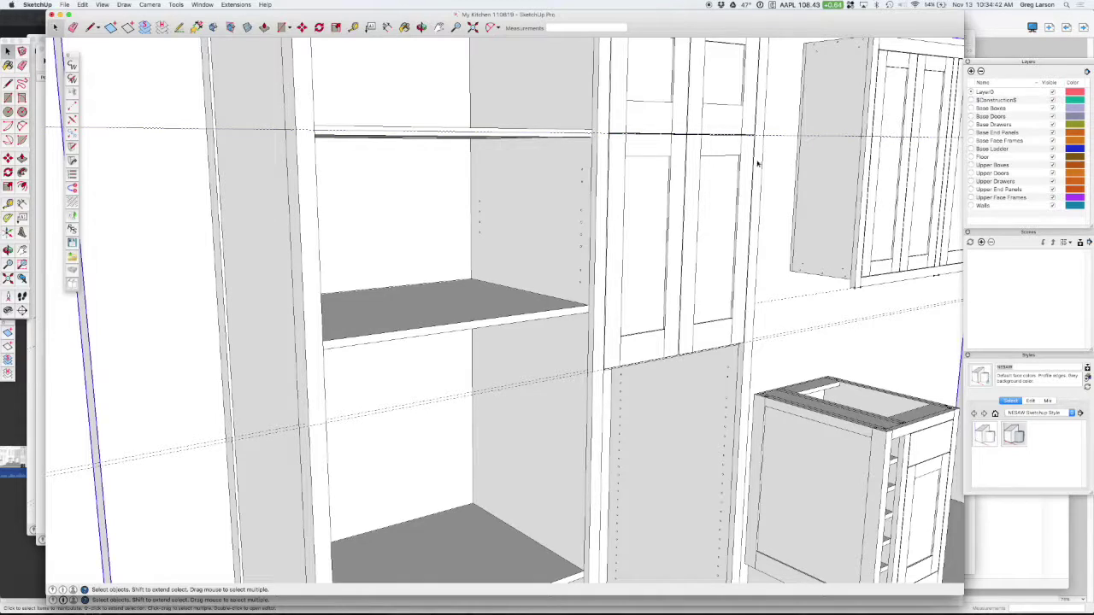
{"action": "scroll", "coordinate": [384, 254], "scroll_direction": "down", "scroll_amount": 5}
{"action": "scroll", "coordinate": [85, 248], "scroll_direction": "down", "scroll_amount": 2}
{"action": "left_click_drag", "start_coordinate": [169, 231], "coordinate": [140, 185]}
{"action": "key", "text": "Delete"}
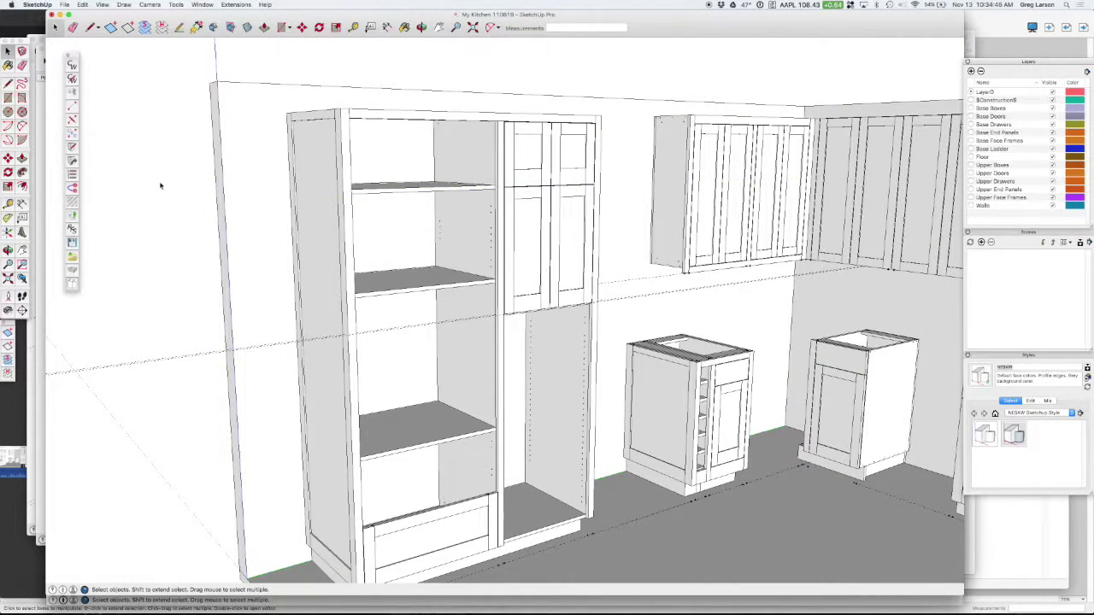
Measure the vertical gap between the upper and lower pairs of doors at their outer edge.
{"action": "scroll", "coordinate": [535, 198], "scroll_direction": "up", "scroll_amount": 3}
{"action": "scroll", "coordinate": [530, 198], "scroll_direction": "up", "scroll_amount": 6}
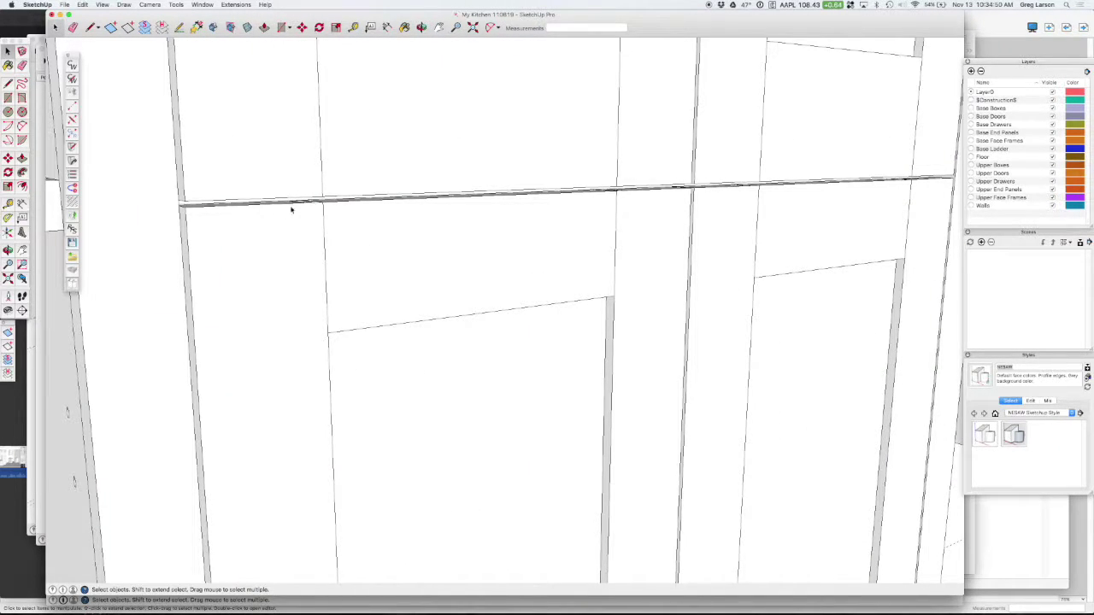
{"action": "key", "text": "t"}
{"action": "left_click", "coordinate": [186, 202]}
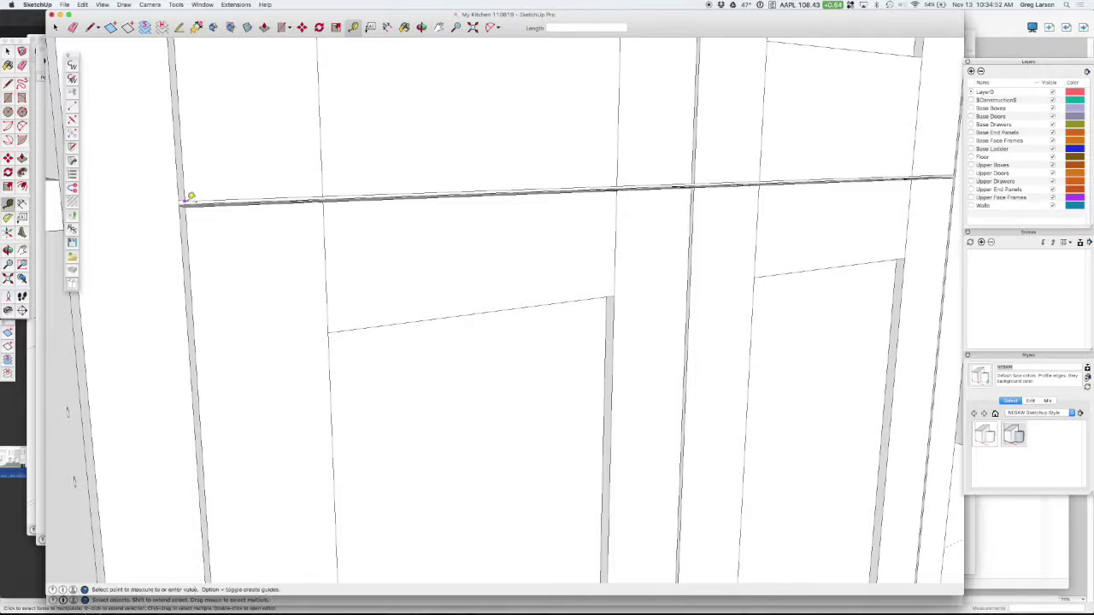
{"action": "left_click", "coordinate": [185, 204]}
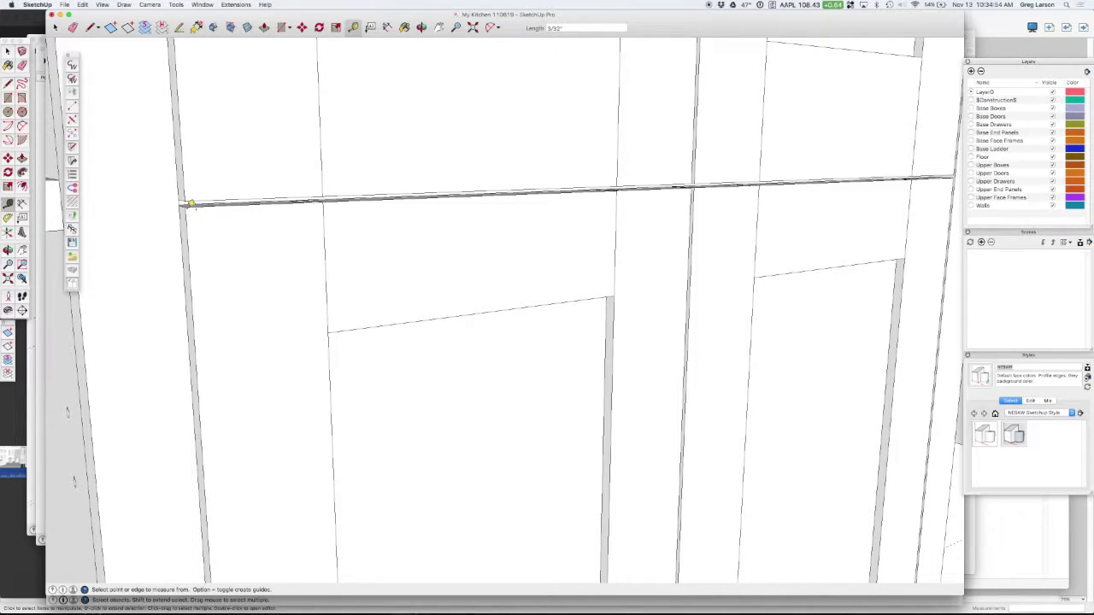
Examine the gap between the stacked door pairs and the tall cabinet's door layout within the whole kitchen.
{"action": "scroll", "coordinate": [372, 210], "scroll_direction": "down", "scroll_amount": 8}
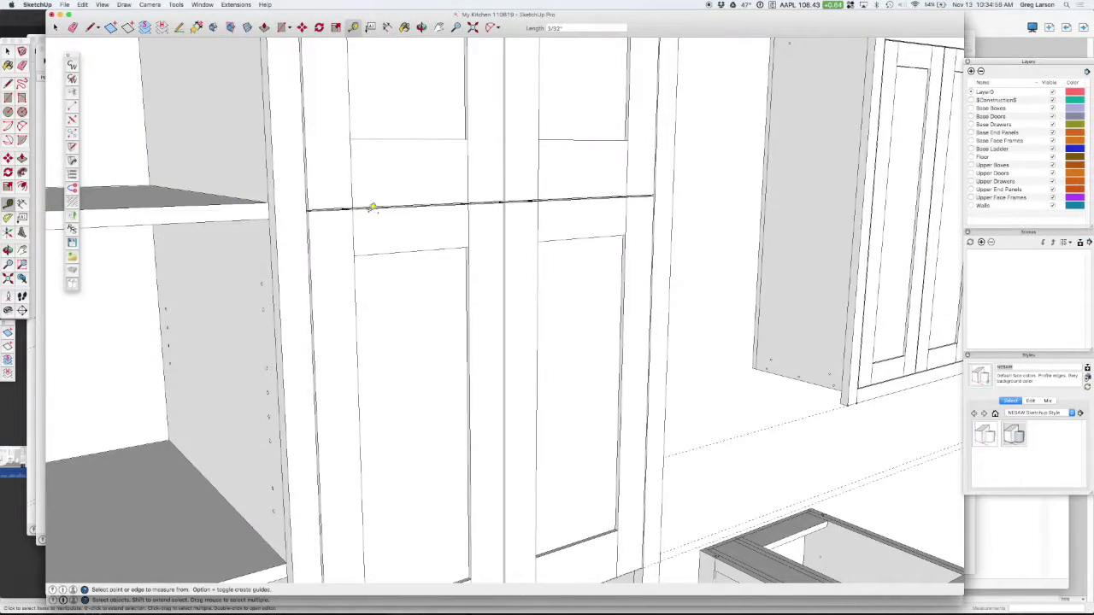
{"action": "scroll", "coordinate": [372, 208], "scroll_direction": "down", "scroll_amount": 3}
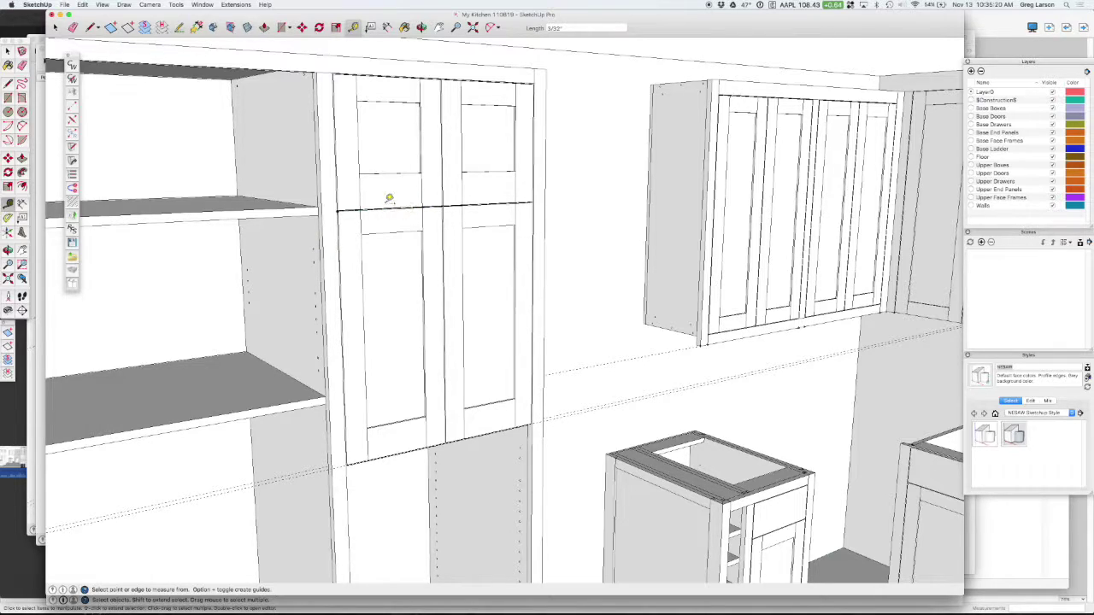
{"action": "scroll", "coordinate": [387, 204], "scroll_direction": "up", "scroll_amount": 3}
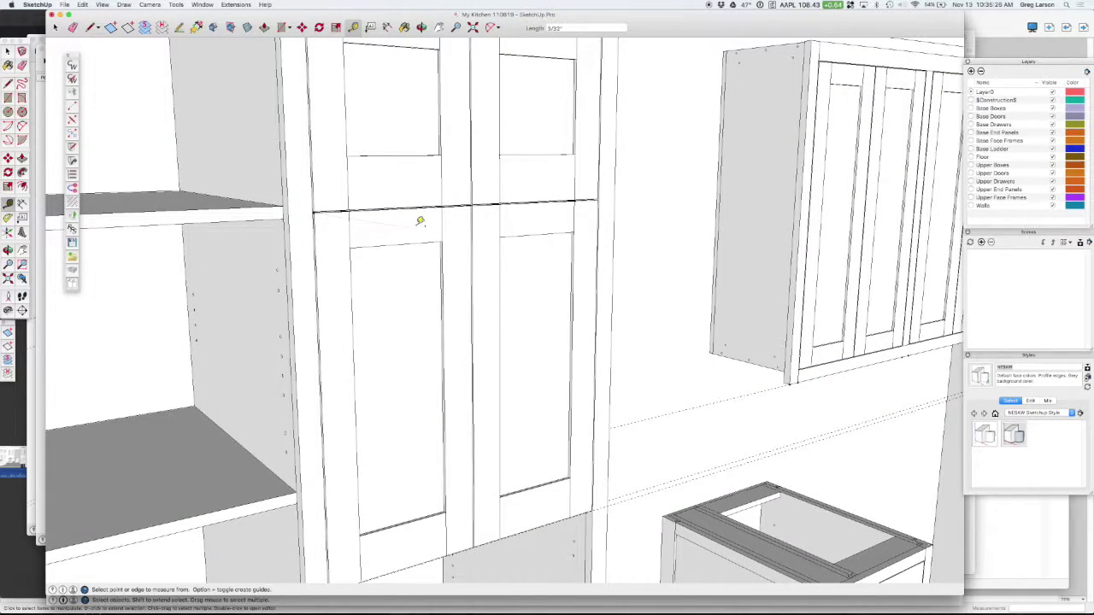
{"action": "scroll", "coordinate": [420, 220], "scroll_direction": "down", "scroll_amount": 3}
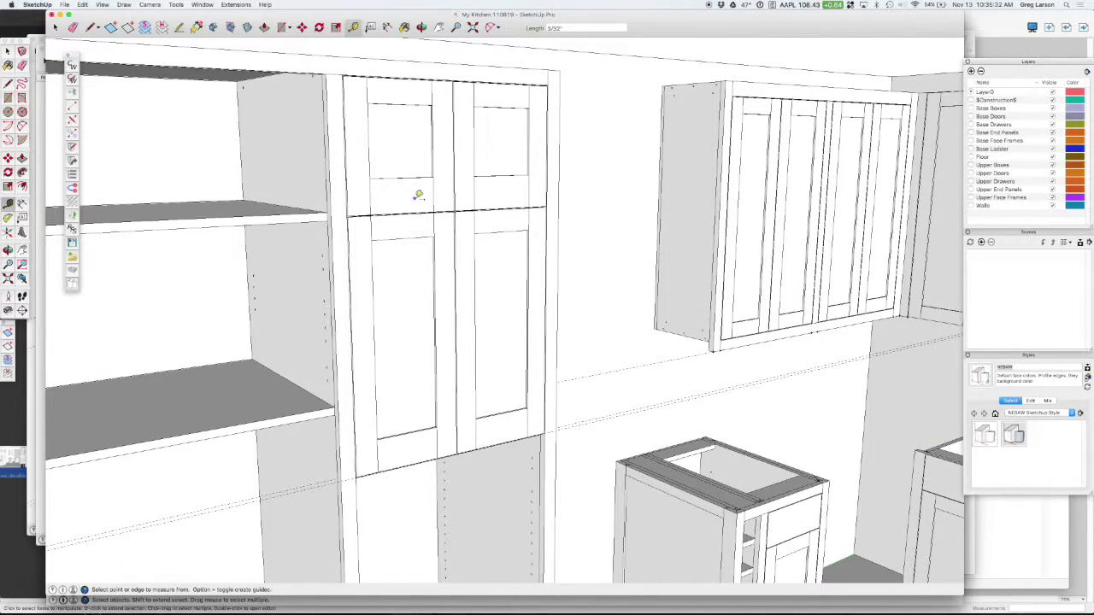
{"action": "scroll", "coordinate": [419, 195], "scroll_direction": "down", "scroll_amount": 3}
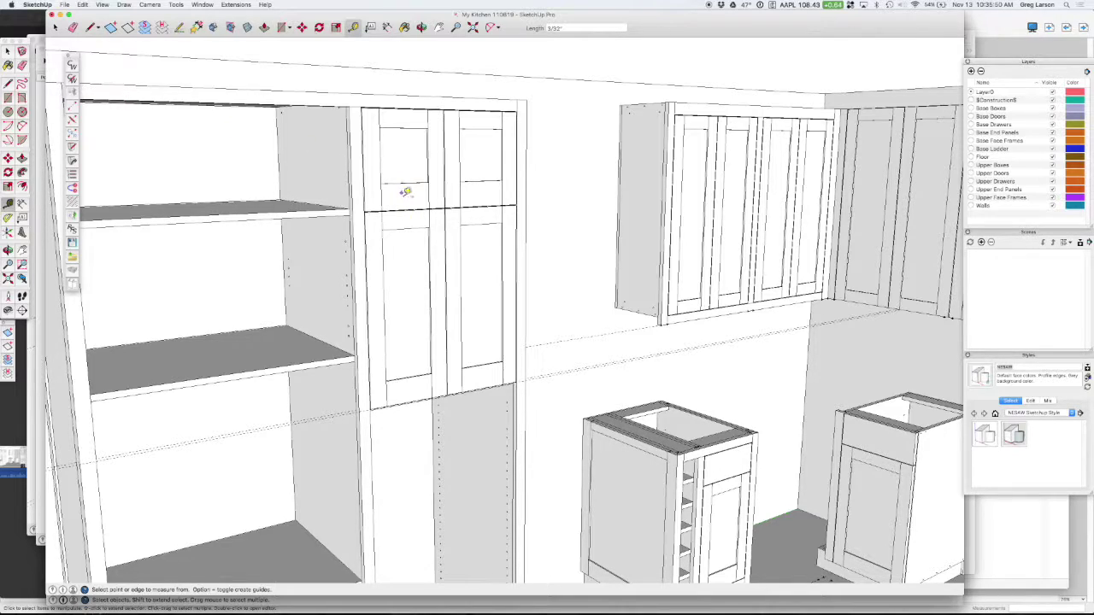
{"action": "key", "text": "space"}
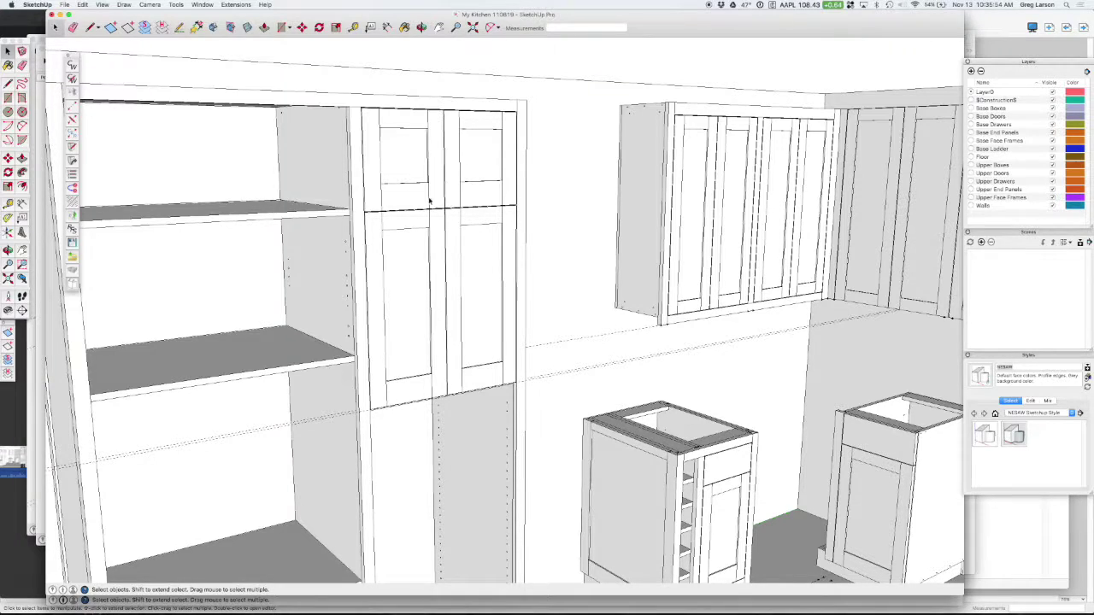
{"action": "scroll", "coordinate": [474, 225], "scroll_direction": "down", "scroll_amount": 4}
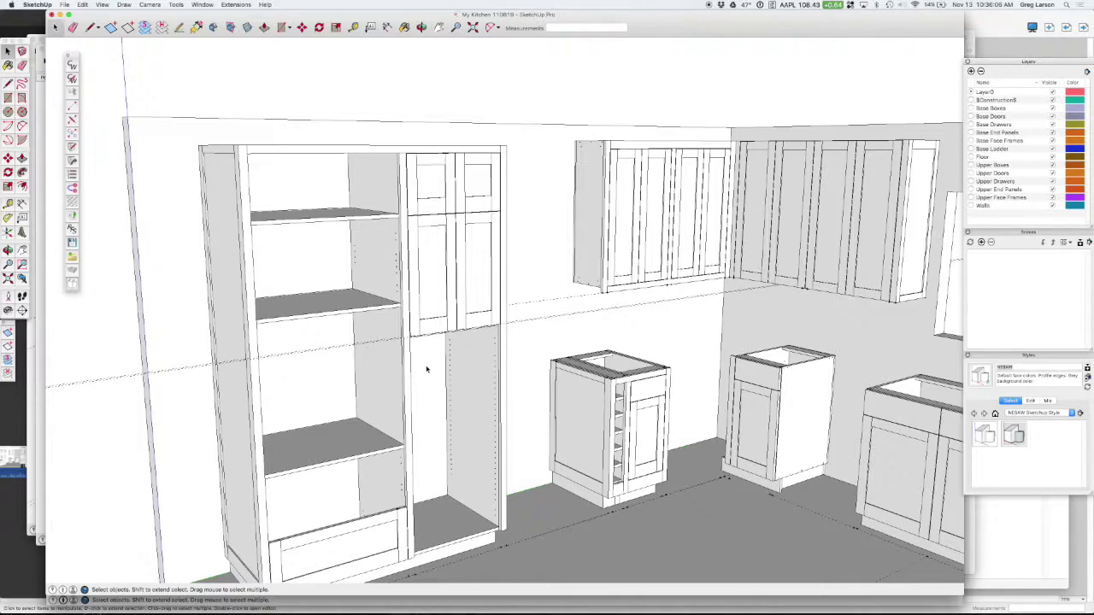
{"action": "scroll", "coordinate": [428, 369], "scroll_direction": "down", "scroll_amount": 3}
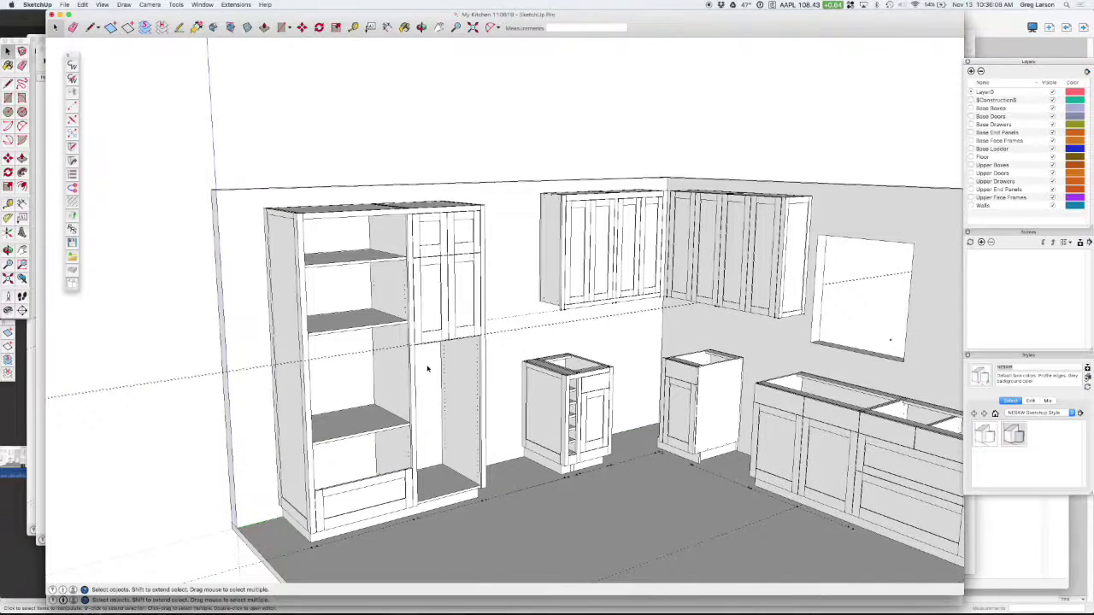